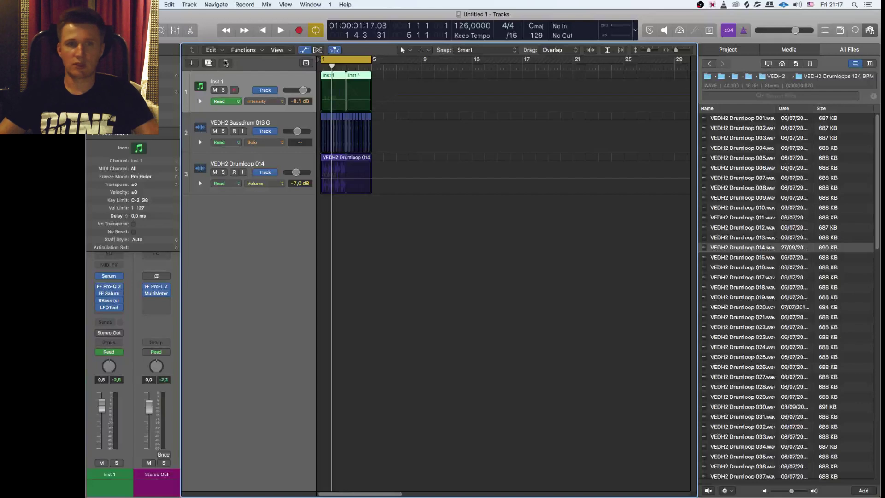
Step: Play back the finished four-bar arrangement of the synth, bass drum and drum loop tracks
{"action": "key", "text": "space"}
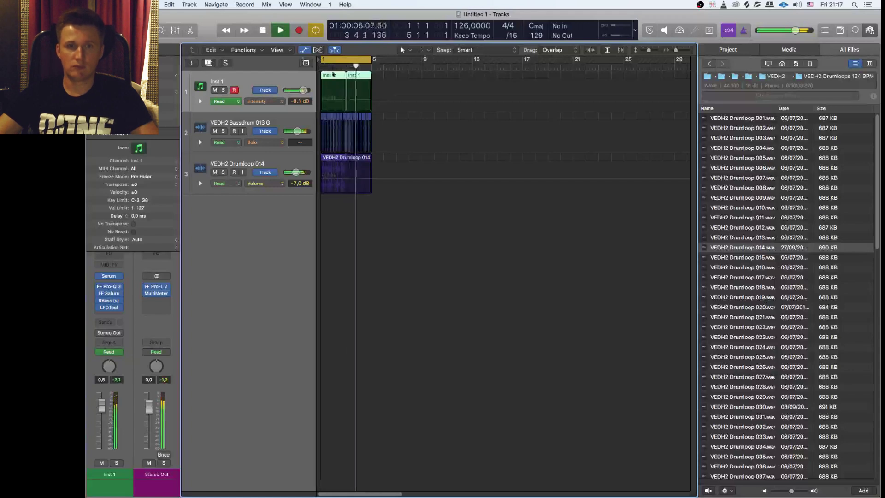
{"action": "key", "text": "space"}
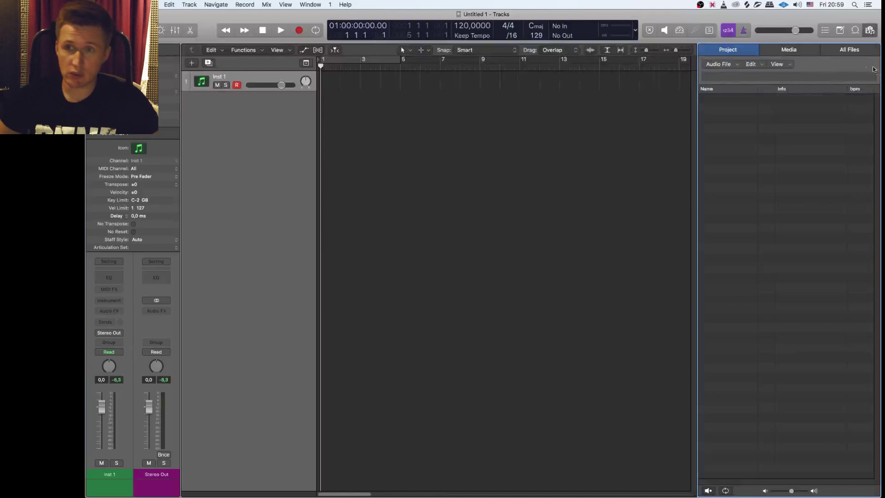
Step: Show the computer's files in the browser and load Serum as the instrument on the Inst 1 track
{"action": "left_click", "coordinate": [853, 52]}
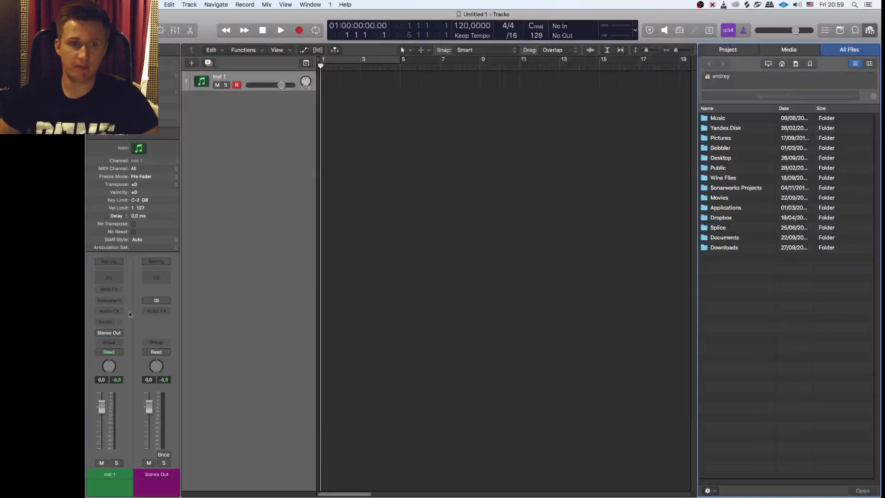
{"action": "left_click", "coordinate": [120, 300]}
{"action": "scroll", "coordinate": [149, 427], "scroll_direction": "down", "scroll_amount": 3}
{"action": "left_click", "coordinate": [149, 429]}
{"action": "left_click_drag", "start_coordinate": [376, 83], "coordinate": [484, 189]}
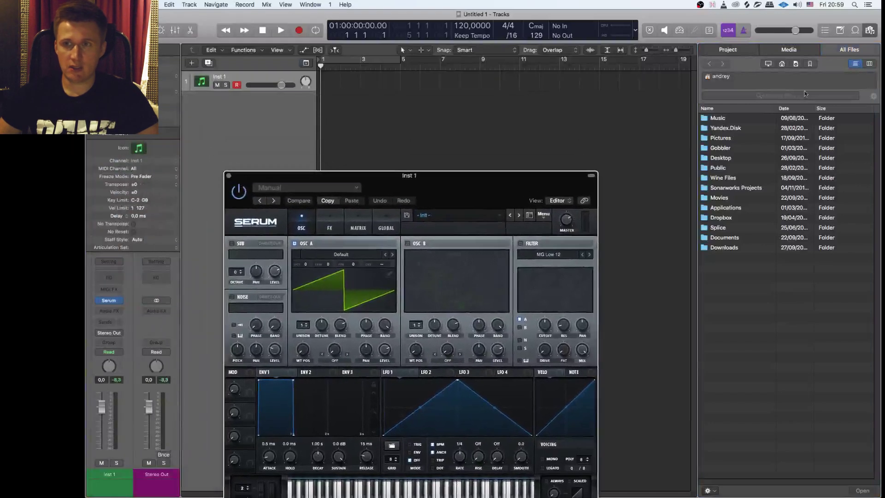
Step: Open the bookmarked NEW_Samples folder and set the project tempo to 126 BPM
{"action": "left_click", "coordinate": [810, 64]}
{"action": "double_click", "coordinate": [737, 198]}
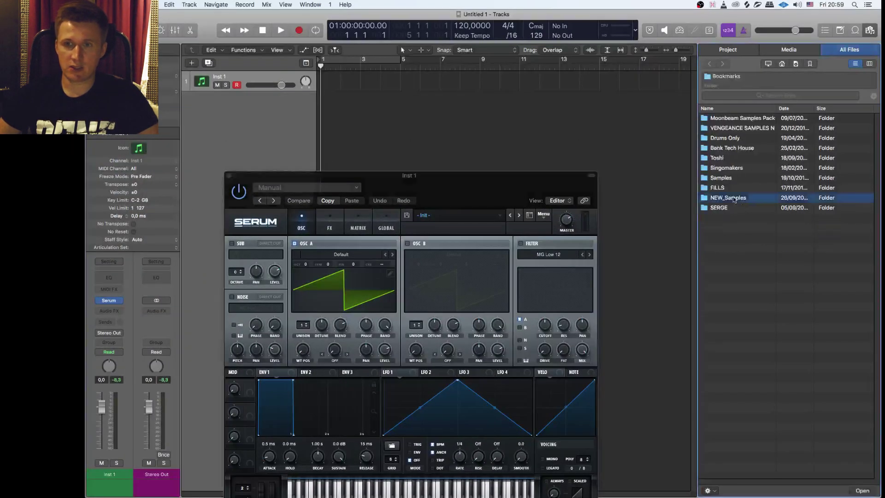
{"action": "left_click_drag", "start_coordinate": [437, 175], "coordinate": [311, 215]}
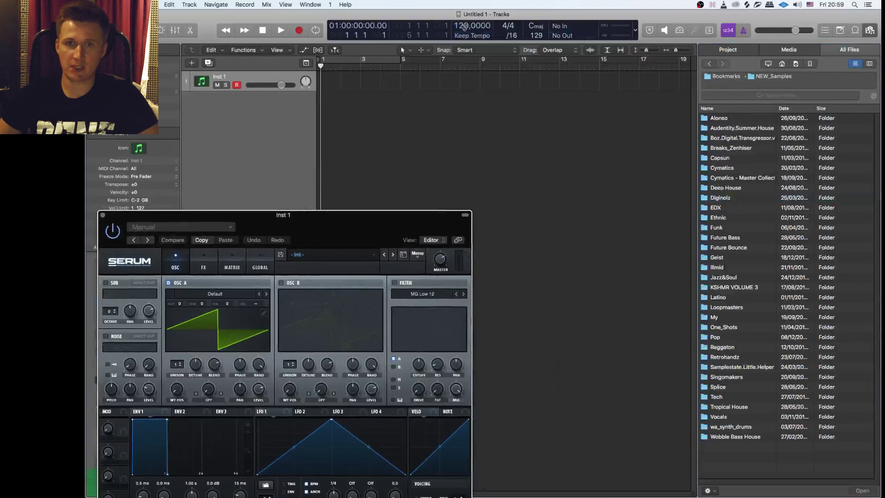
{"action": "left_click_drag", "start_coordinate": [465, 26], "coordinate": [465, 20]}
Step: Open the VEDH2 Bassdrums folder of Vengeance Essential Deep House Vol.2 and audition a few kick samples
{"action": "double_click", "coordinate": [737, 189]}
{"action": "double_click", "coordinate": [770, 148]}
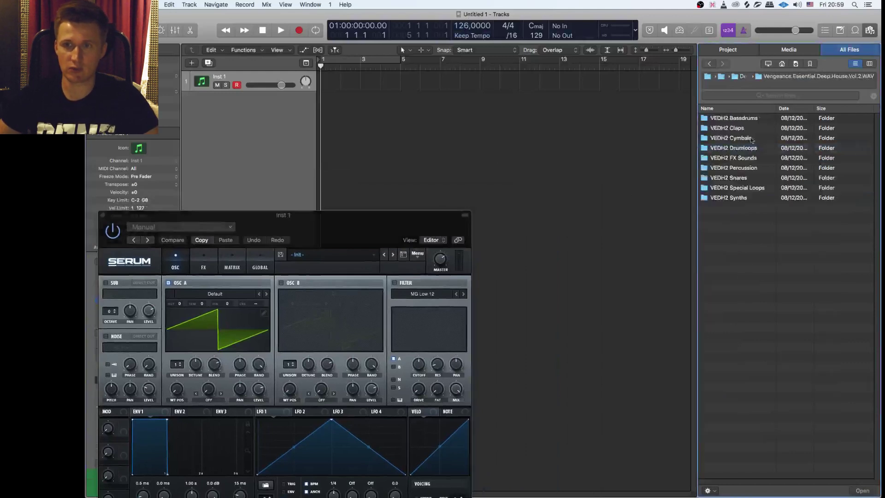
{"action": "double_click", "coordinate": [749, 119]}
{"action": "left_click", "coordinate": [751, 286]}
{"action": "left_click", "coordinate": [752, 267]}
{"action": "left_click", "coordinate": [747, 257]}
Step: Insert the FF Pro-L 2 limiter on the Stereo Out channel and close its plug-in window
{"action": "left_click_drag", "start_coordinate": [339, 215], "coordinate": [338, 454]}
{"action": "left_click", "coordinate": [109, 310]}
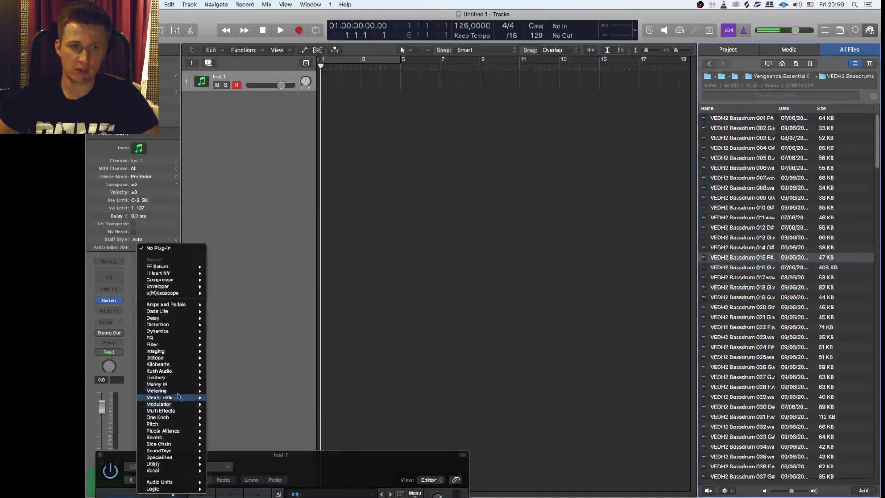
{"action": "mouse_move", "coordinate": [178, 378]}
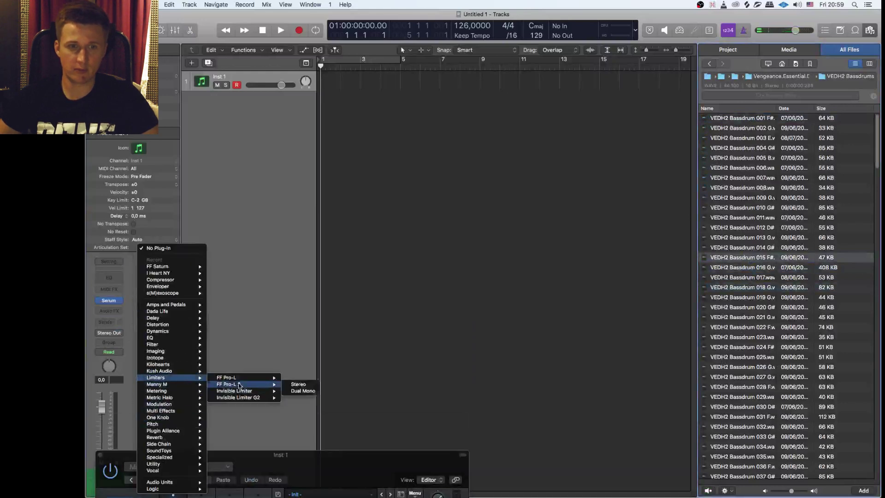
{"action": "left_click", "coordinate": [240, 386]}
{"action": "left_click", "coordinate": [95, 20]}
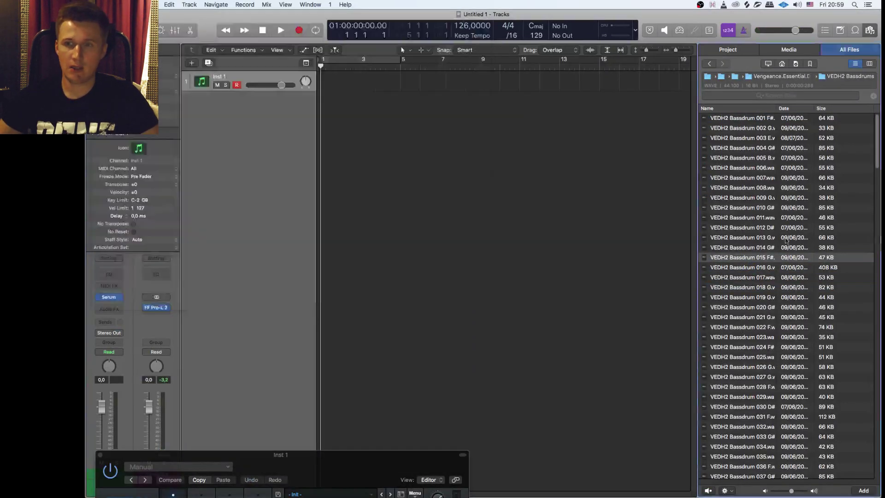
Step: Place VEDH2 Bassdrum 013 G on a new track at bar 1 and repeat it 15 times on every beat
{"action": "left_click", "coordinate": [763, 238]}
{"action": "left_click_drag", "start_coordinate": [763, 238], "coordinate": [286, 204]}
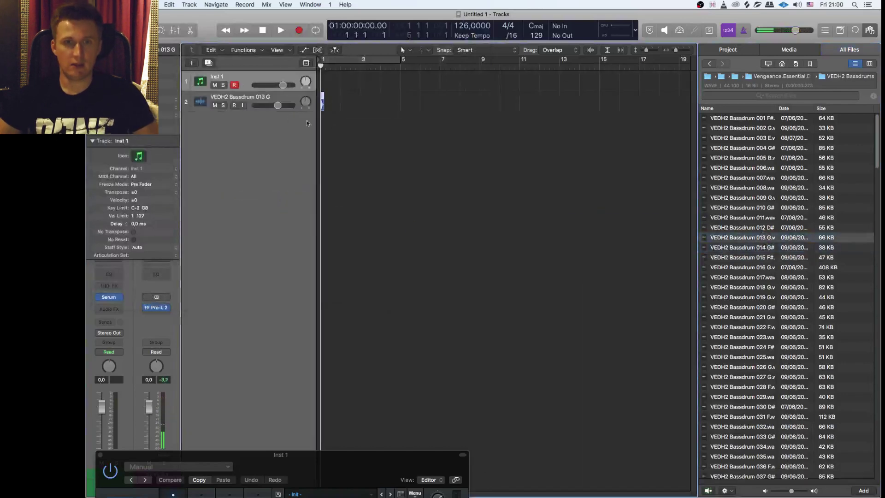
{"action": "key", "text": "super+r"}
{"action": "type", "text": "15"}
{"action": "left_click", "coordinate": [503, 145]}
{"action": "left_click", "coordinate": [483, 165]}
{"action": "left_click", "coordinate": [539, 179]}
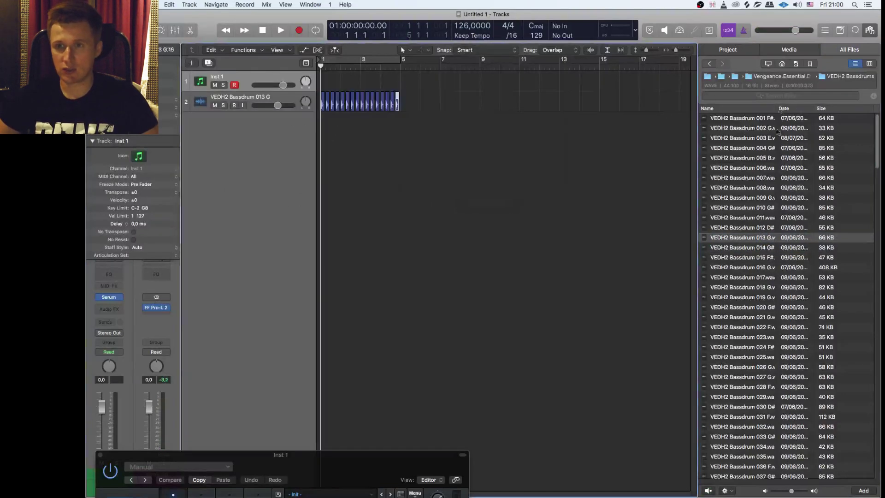
Step: Open the VEDH2 Drumloops 124 BPM folder and add VEDH2 Drumloop 014 on a new track at bar 1
{"action": "left_click", "coordinate": [794, 77]}
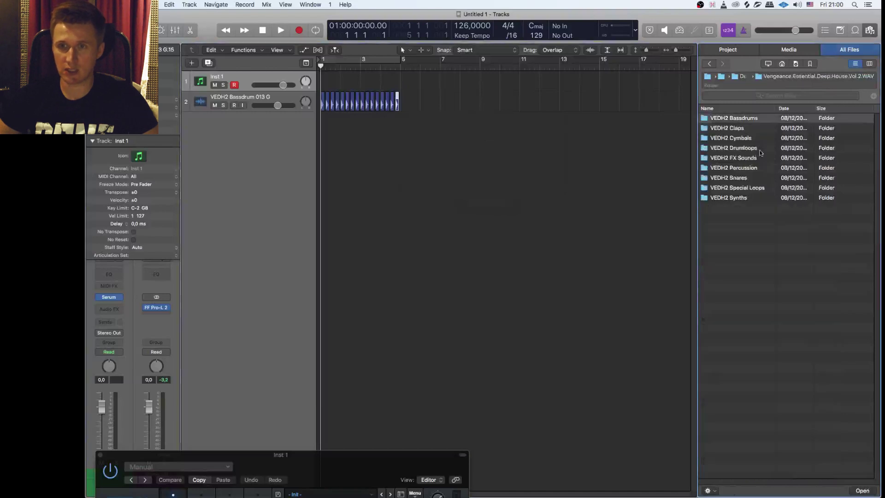
{"action": "double_click", "coordinate": [757, 148]}
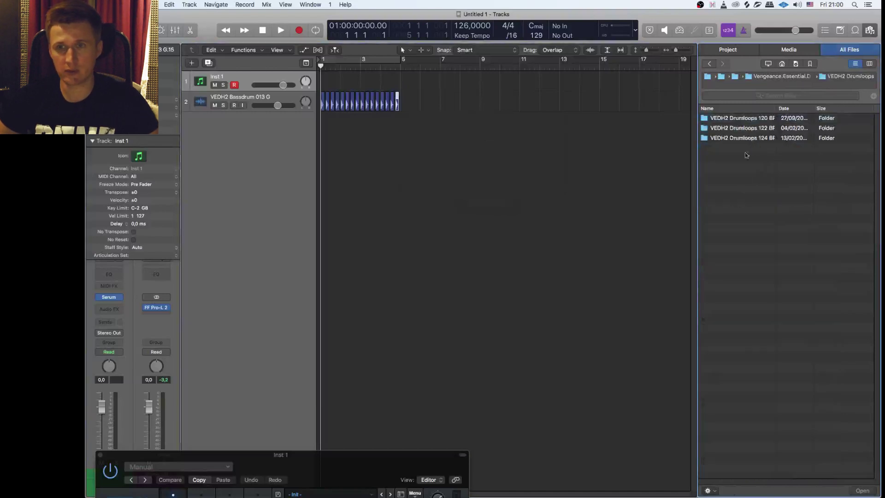
{"action": "double_click", "coordinate": [765, 139]}
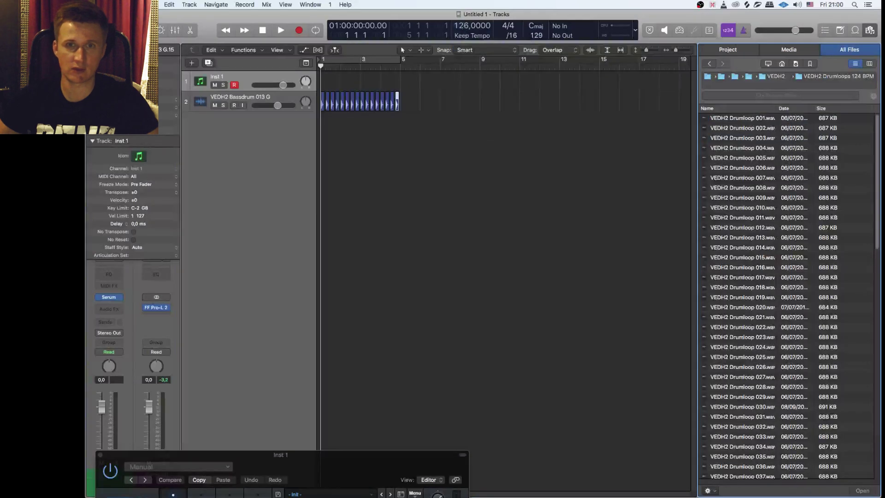
{"action": "left_click", "coordinate": [724, 248]}
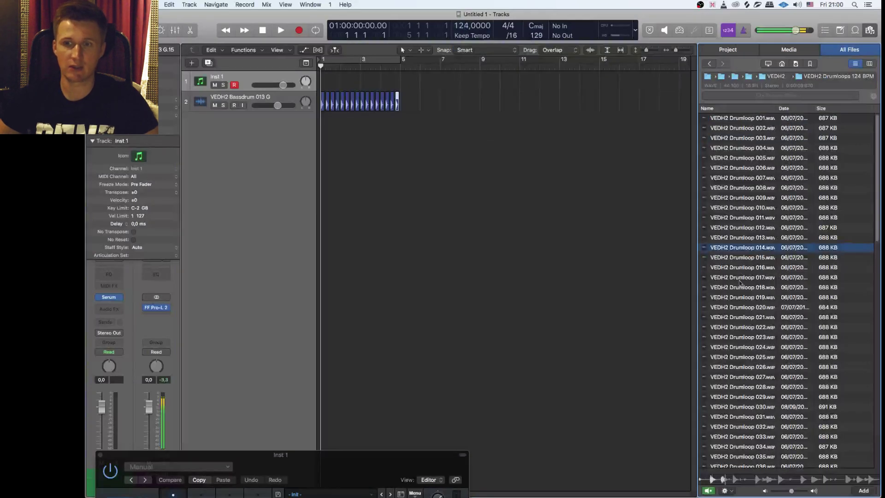
{"action": "key", "text": "space"}
{"action": "left_click_drag", "start_coordinate": [748, 252], "coordinate": [339, 263]}
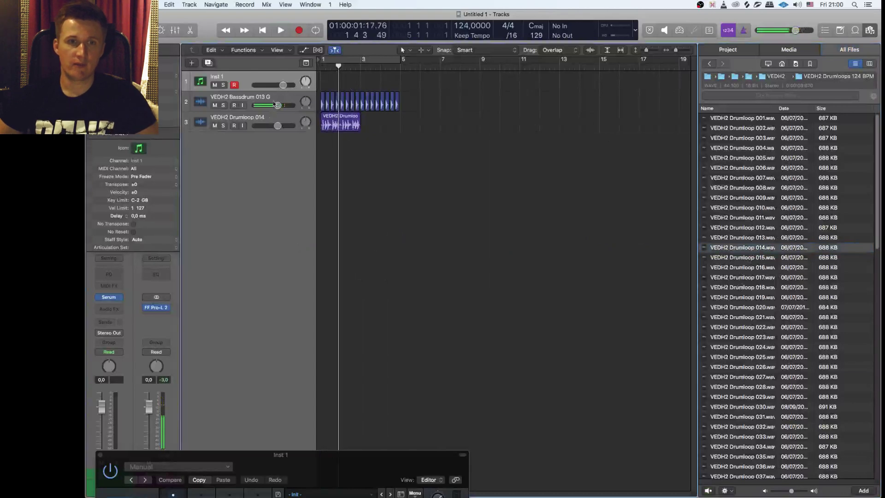
Step: Lower the volume of the drum loop track and the bass drum track
{"action": "left_click", "coordinate": [276, 119]}
{"action": "left_click_drag", "start_coordinate": [278, 126], "coordinate": [275, 126]}
{"action": "left_click_drag", "start_coordinate": [278, 106], "coordinate": [273, 126]}
Step: Loop the drum loop region up to bar 5 and play the project with a cycle over bars 1 to 5
{"action": "key", "text": "l"}
{"action": "key", "text": "Return"}
{"action": "key", "text": "space"}
{"action": "left_click_drag", "start_coordinate": [408, 116], "coordinate": [399, 117]}
{"action": "left_click_drag", "start_coordinate": [374, 64], "coordinate": [375, 64]}
{"action": "left_click", "coordinate": [374, 59]}
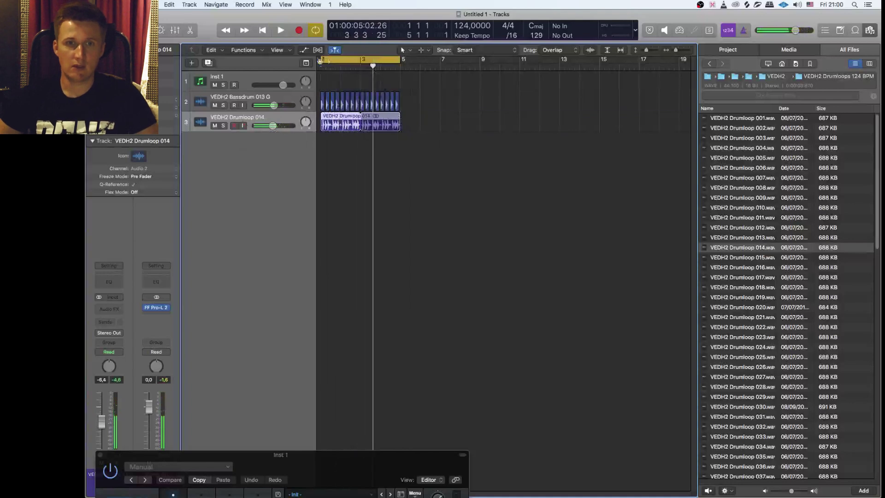
Step: Enable Flex on the drum loop track and set the project tempo to 126 BPM
{"action": "left_click", "coordinate": [318, 50]}
{"action": "left_click", "coordinate": [256, 152]}
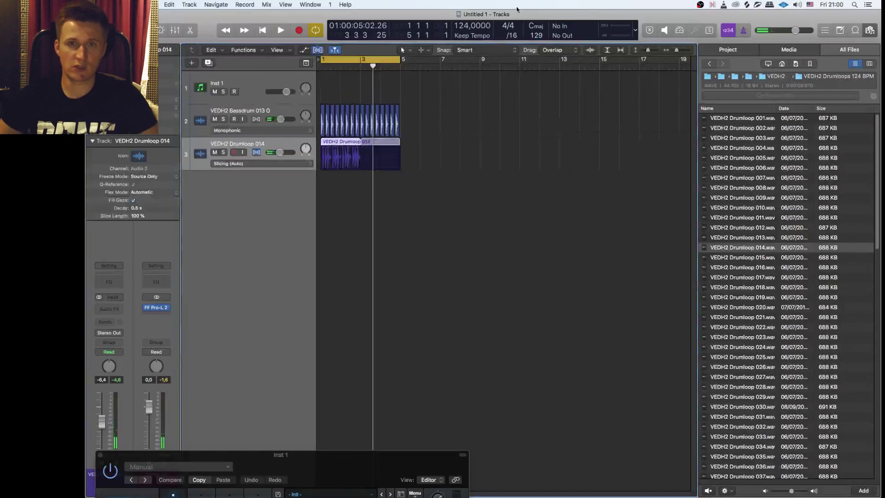
{"action": "left_click_drag", "start_coordinate": [465, 26], "coordinate": [464, 23]}
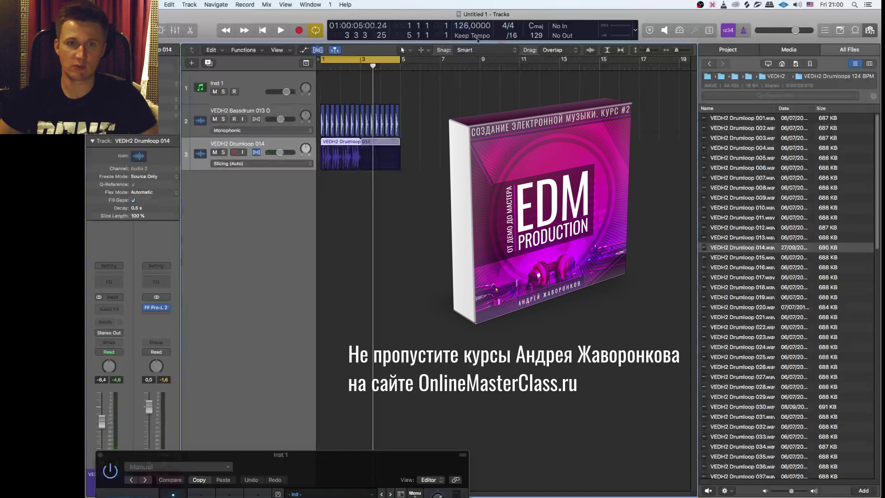
Step: Set the drum loop's flex mode to Rhythmic and its volume to -7.0 dB while playing the cycle
{"action": "left_click", "coordinate": [264, 164]}
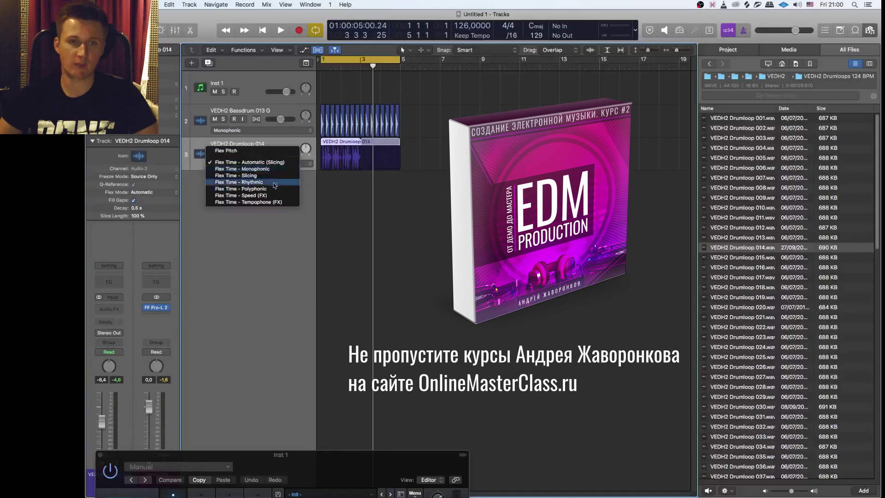
{"action": "left_click", "coordinate": [272, 182]}
{"action": "key", "text": "space"}
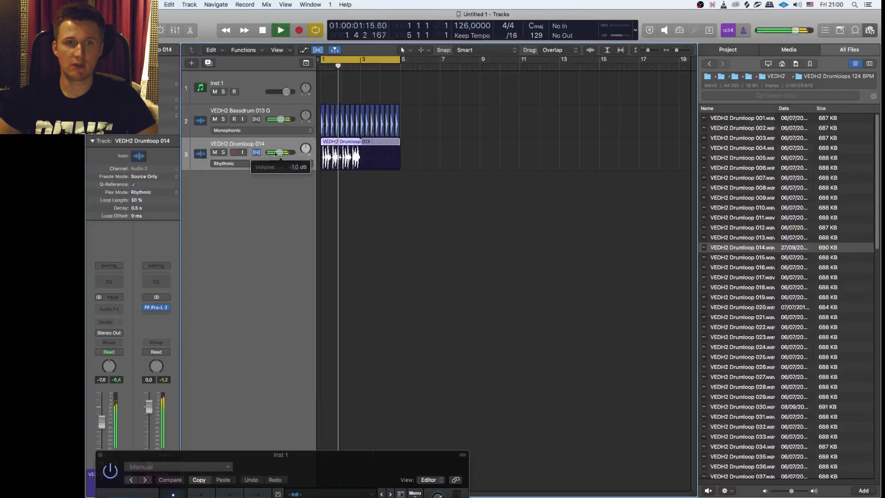
{"action": "key", "text": "space"}
Step: Bring the Serum window into view and create an empty MIDI region on Inst 1 spanning bars 1 to 3
{"action": "left_click", "coordinate": [263, 92]}
{"action": "left_click_drag", "start_coordinate": [305, 473], "coordinate": [634, 125]}
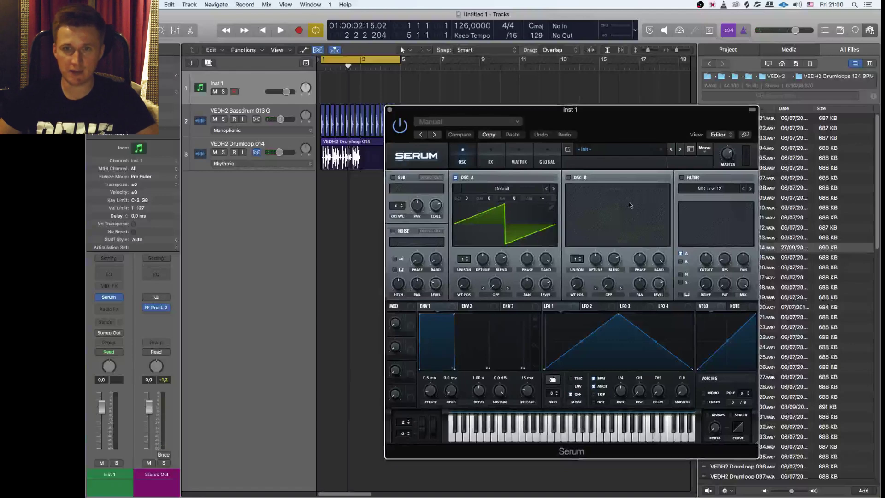
{"action": "left_click_drag", "start_coordinate": [580, 127], "coordinate": [657, 125]}
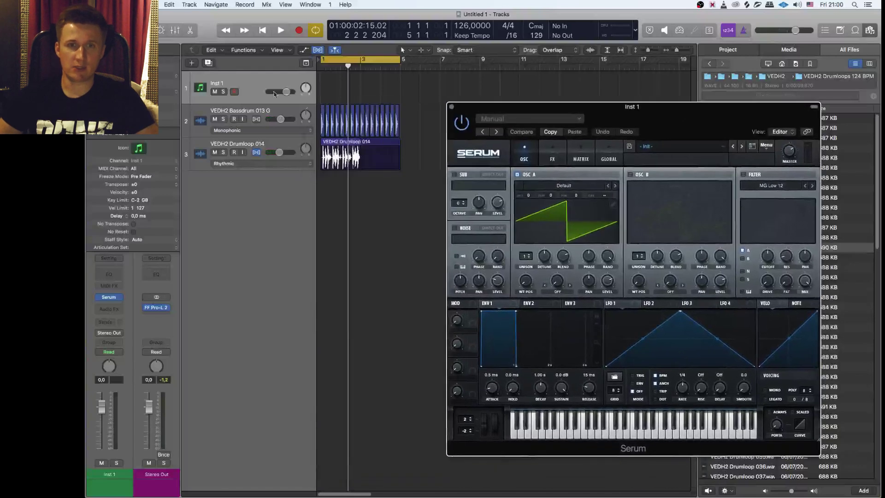
{"action": "right_click", "coordinate": [327, 88]}
{"action": "left_click", "coordinate": [346, 88]}
{"action": "left_click_drag", "start_coordinate": [343, 98], "coordinate": [360, 98]}
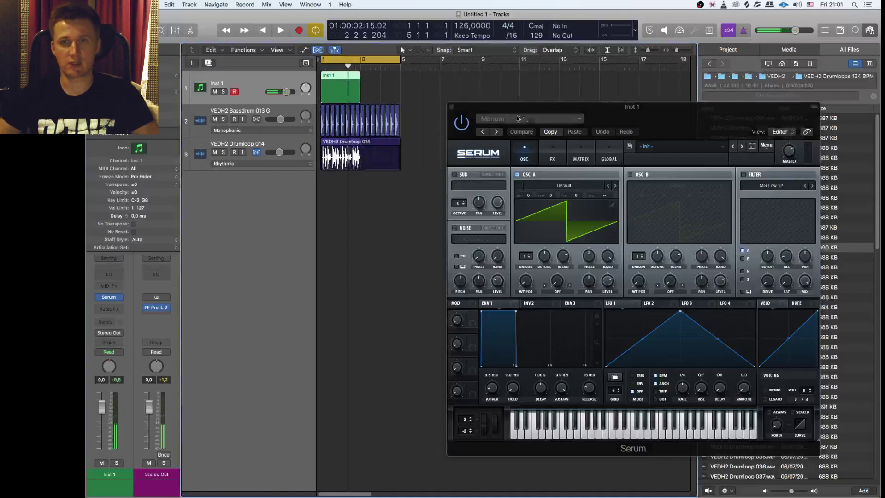
Step: Place the Serum window centrally and look through its LFO slots, comparing LFO 1 and LFO 4
{"action": "left_click_drag", "start_coordinate": [631, 124], "coordinate": [498, 117]}
{"action": "left_click_drag", "start_coordinate": [570, 114], "coordinate": [515, 77]}
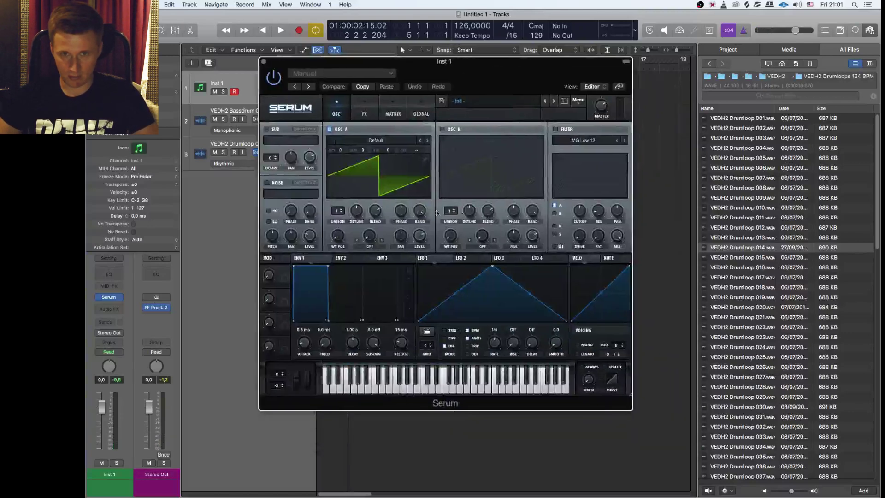
{"action": "left_click_drag", "start_coordinate": [515, 107], "coordinate": [526, 87]}
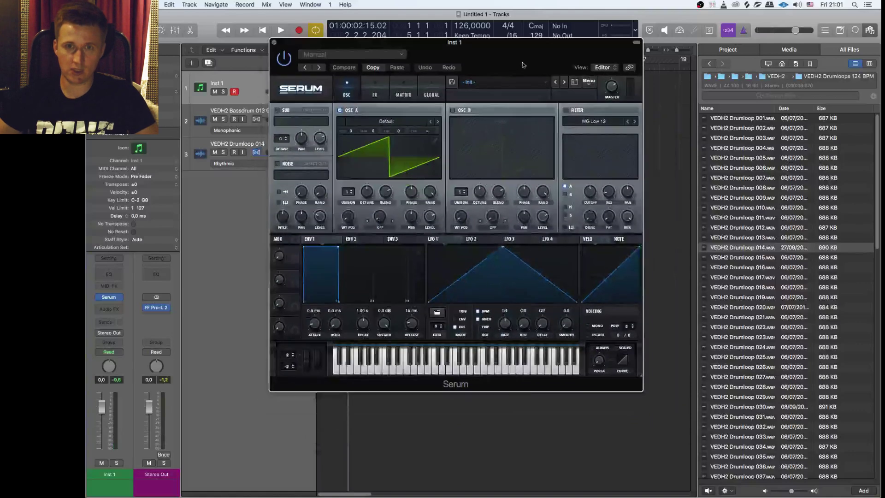
{"action": "left_click", "coordinate": [529, 239]}
{"action": "left_click", "coordinate": [556, 240]}
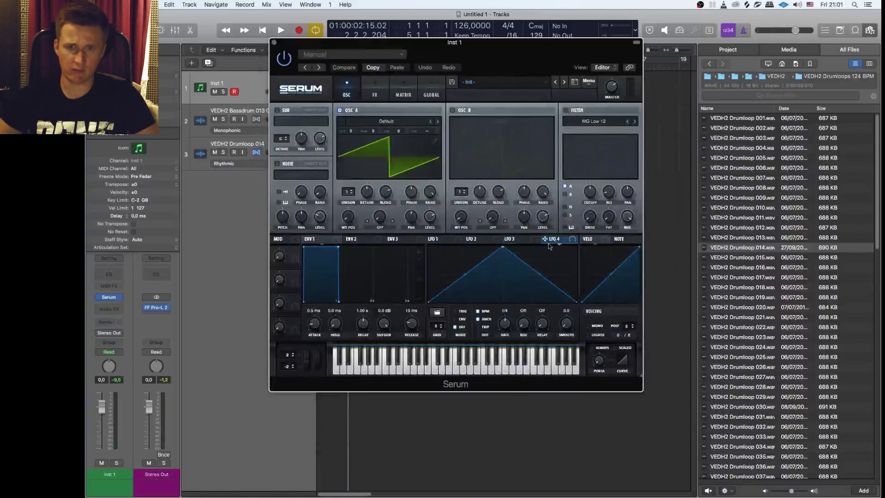
{"action": "left_click", "coordinate": [451, 240]}
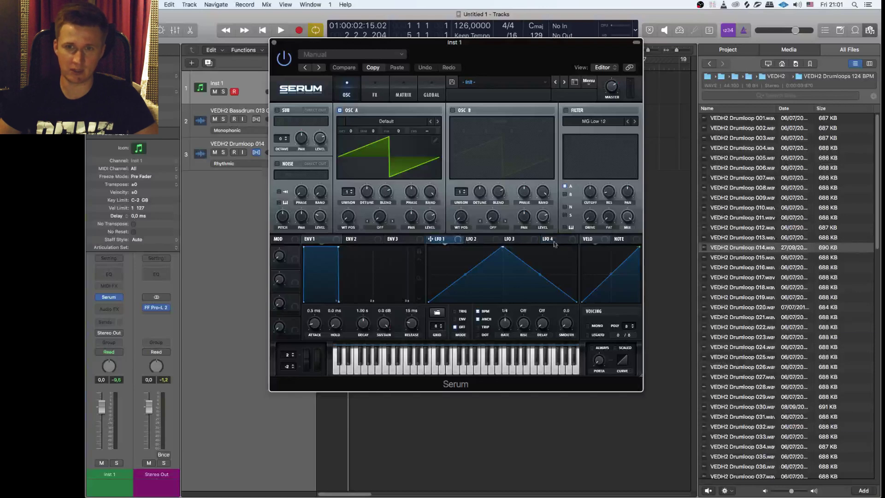
{"action": "left_click", "coordinate": [553, 240]}
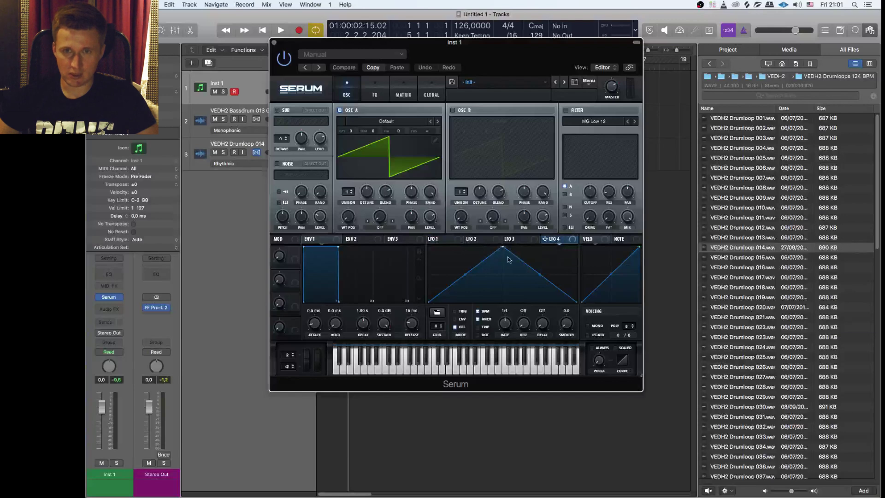
Step: Reshape LFO 1 by moving its peak close to the start and bowing the rising and falling segments upward
{"action": "left_click", "coordinate": [456, 240]}
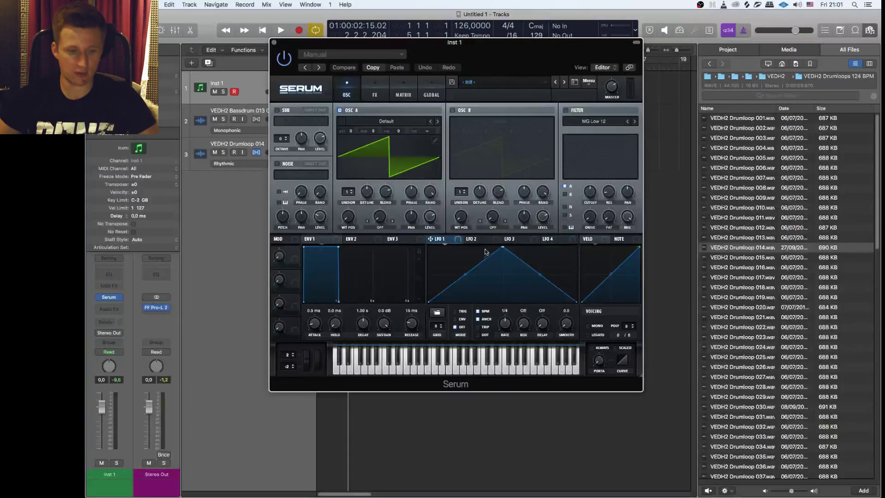
{"action": "left_click_drag", "start_coordinate": [502, 247], "coordinate": [448, 247]}
{"action": "left_click_drag", "start_coordinate": [513, 275], "coordinate": [515, 271]}
{"action": "left_click_drag", "start_coordinate": [438, 274], "coordinate": [438, 267]}
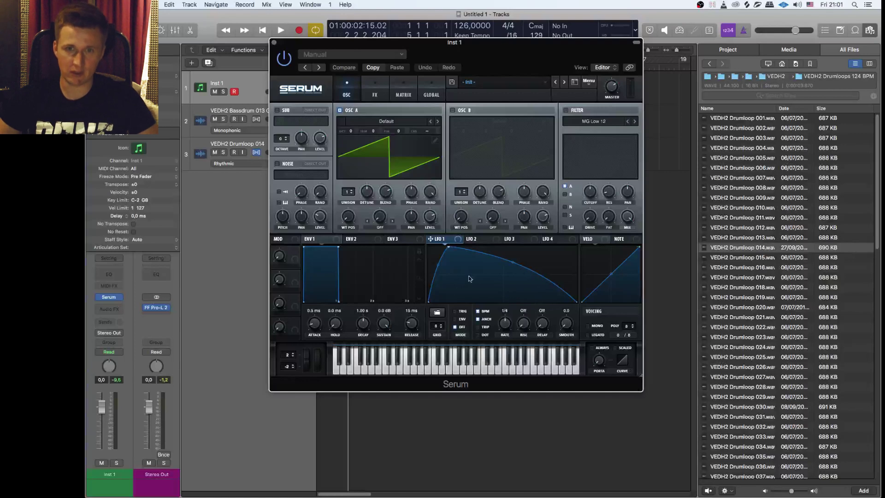
{"action": "mouse_move", "coordinate": [513, 258]}
{"action": "left_mouse_down"}
{"action": "mouse_move", "coordinate": [510, 273]}
{"action": "mouse_move", "coordinate": [513, 258]}
{"action": "left_mouse_up"}
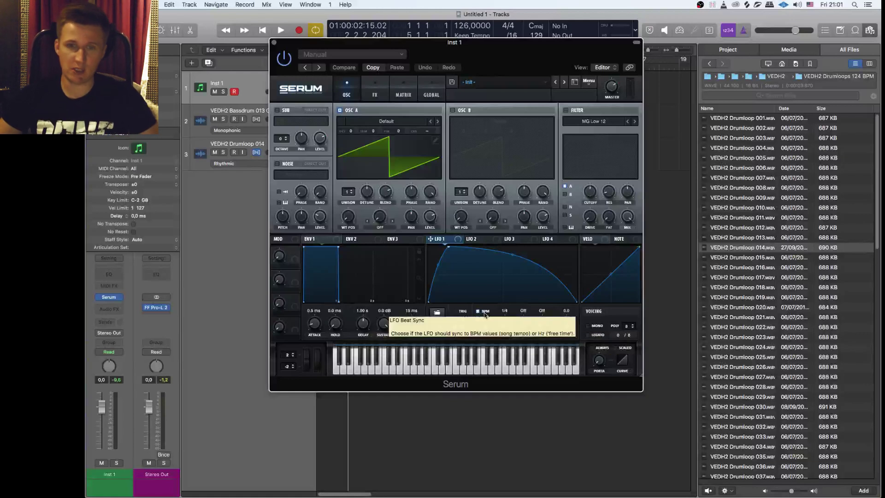
Step: Compare LFO 1's Trig, Env and Off modes and set it to Trig so each note restarts it
{"action": "left_click_drag", "start_coordinate": [504, 55], "coordinate": [554, 83]}
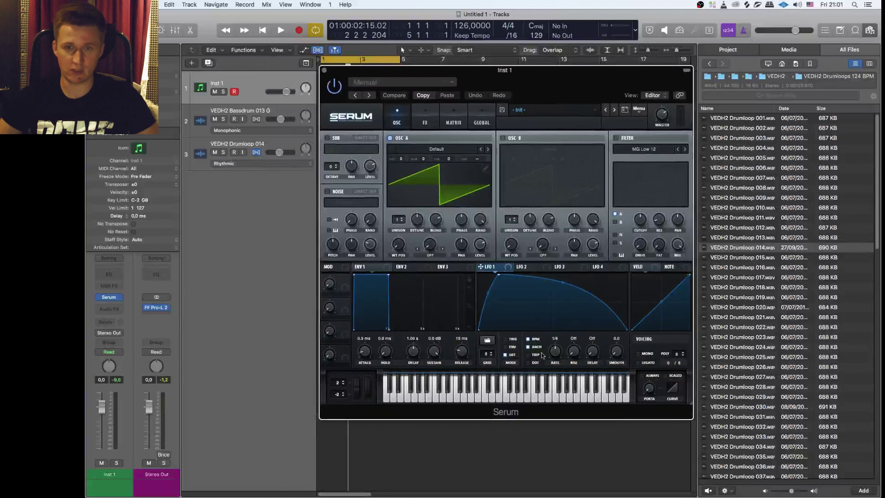
{"action": "mouse_move", "coordinate": [524, 344]}
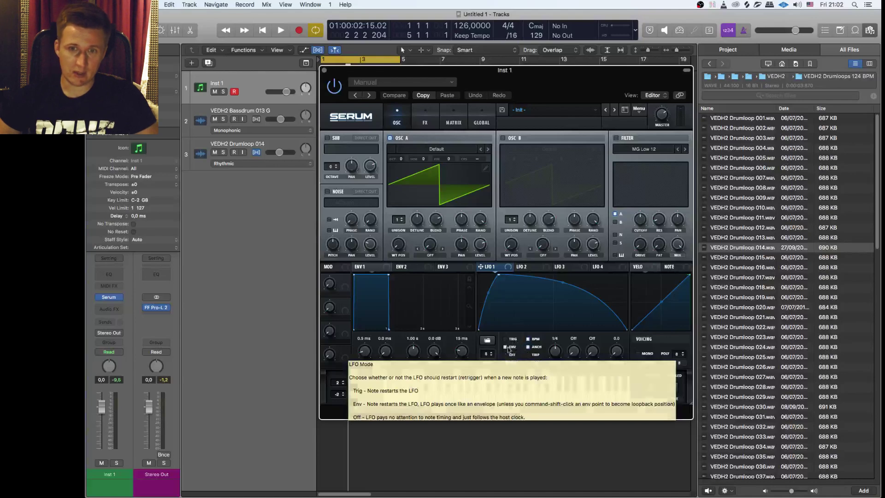
{"action": "left_click", "coordinate": [505, 340]}
{"action": "left_click", "coordinate": [506, 354]}
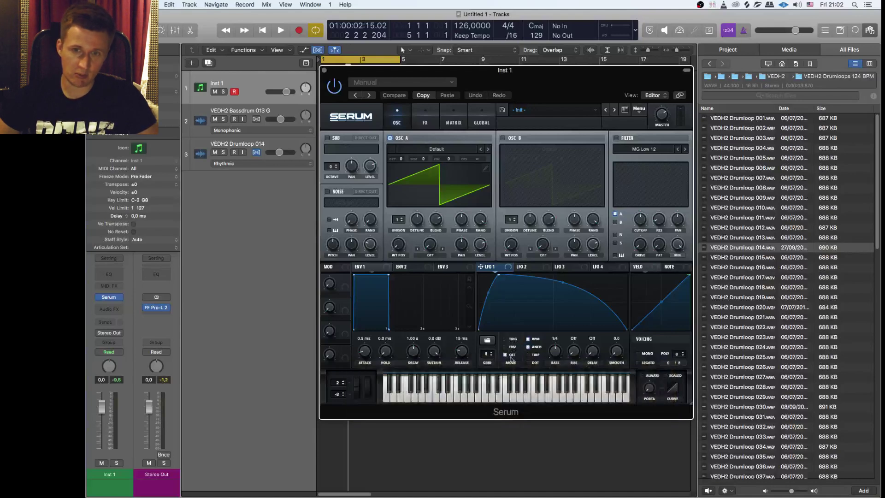
{"action": "left_click_drag", "start_coordinate": [493, 71], "coordinate": [611, 91]}
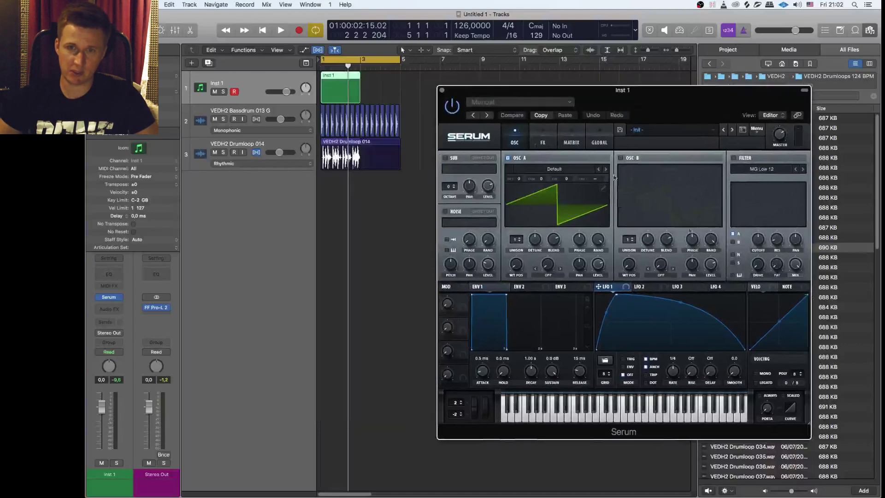
{"action": "left_click", "coordinate": [627, 367]}
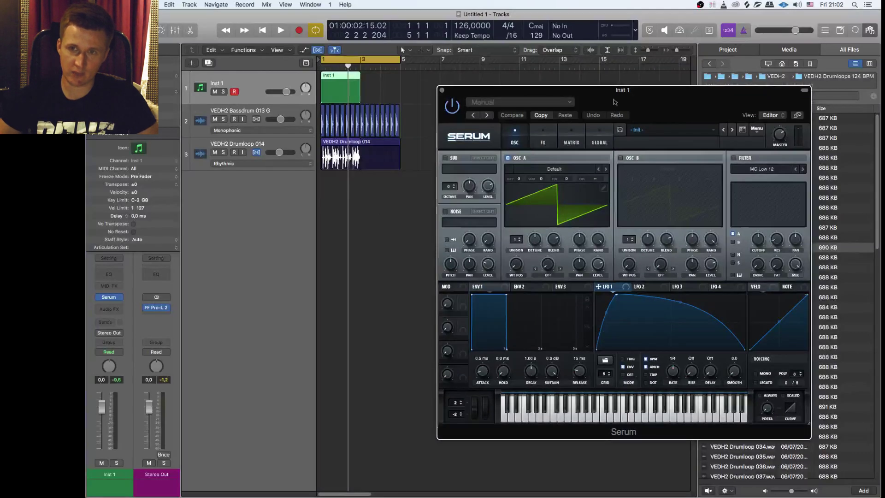
{"action": "left_click_drag", "start_coordinate": [612, 107], "coordinate": [480, 54]}
{"action": "left_click", "coordinate": [496, 306]}
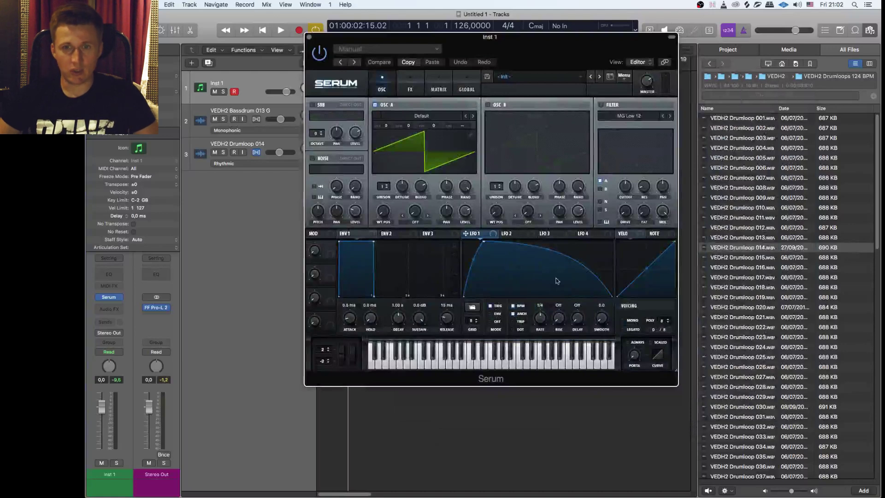
Step: Load the Analog_BD_Sin wavetable into oscillator A, then enable oscillator B and give it the same wavetable
{"action": "left_click_drag", "start_coordinate": [508, 63], "coordinate": [630, 119]}
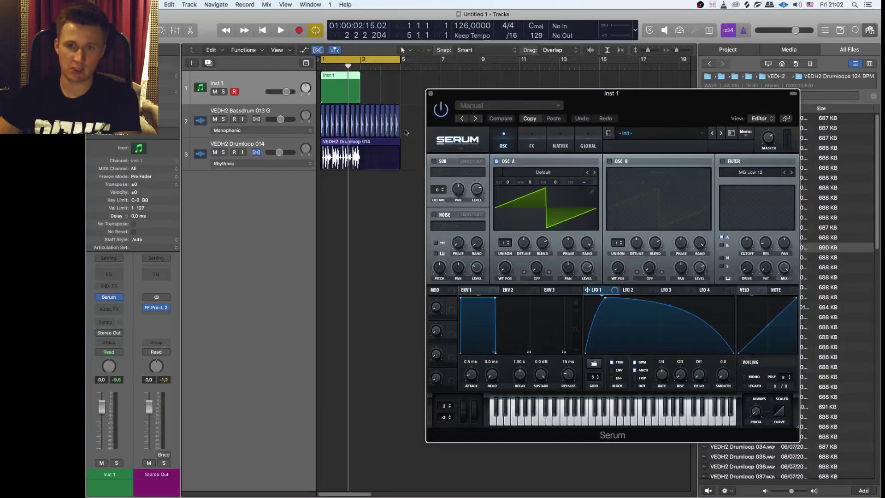
{"action": "left_click", "coordinate": [546, 173]}
{"action": "mouse_move", "coordinate": [542, 191]}
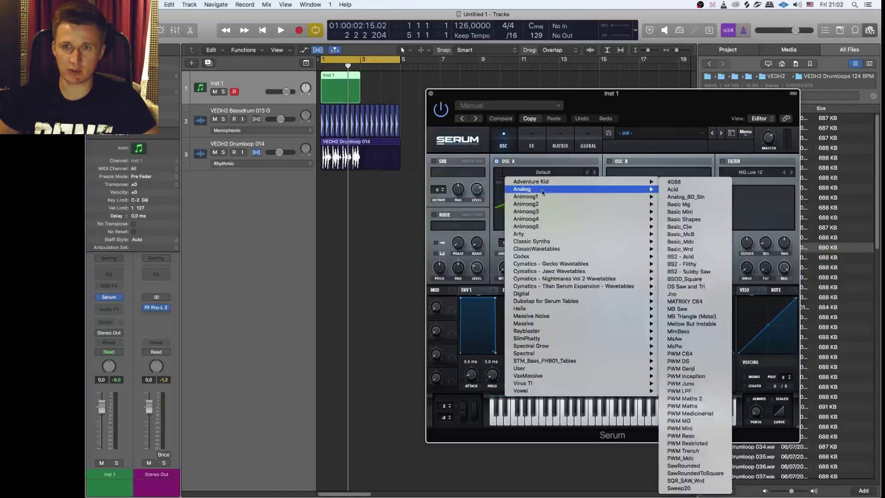
{"action": "left_click", "coordinate": [671, 199]}
{"action": "left_click_drag", "start_coordinate": [657, 104], "coordinate": [564, 87]}
{"action": "left_click", "coordinate": [516, 145]}
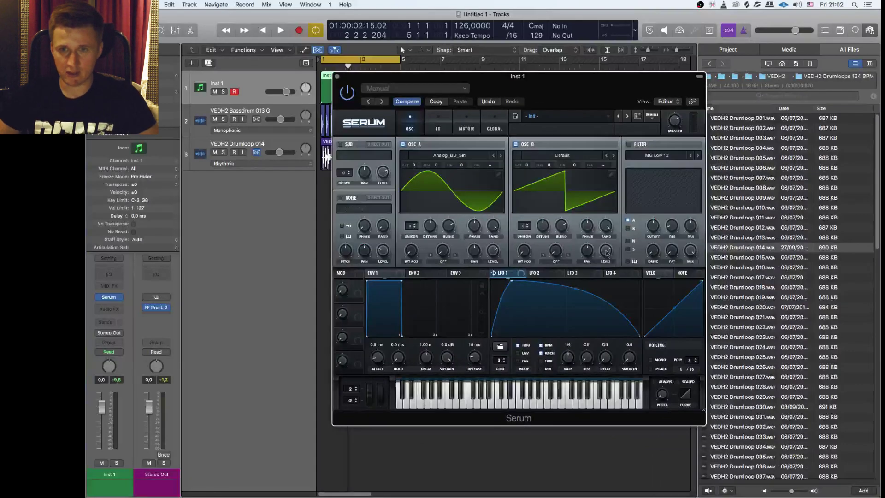
{"action": "left_click", "coordinate": [559, 156]}
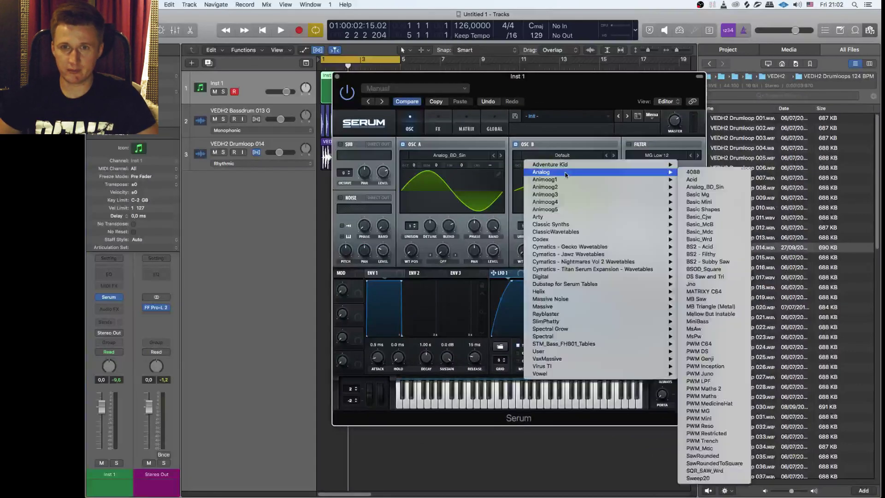
{"action": "left_click", "coordinate": [722, 188]}
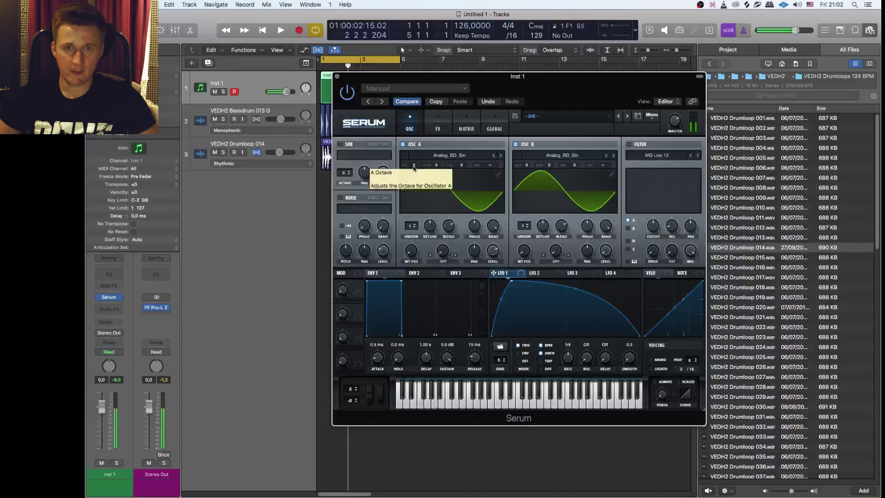
Step: Set oscillator A's octave to -1 and oscillator B's to +1, and choose FM (from B) as A's warp mode
{"action": "left_click_drag", "start_coordinate": [414, 166], "coordinate": [416, 175]}
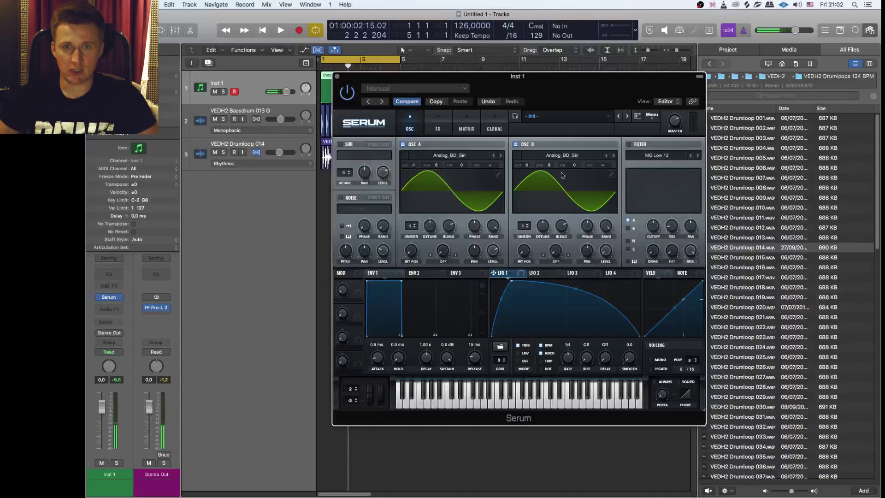
{"action": "left_click_drag", "start_coordinate": [528, 166], "coordinate": [530, 160]}
{"action": "left_click", "coordinate": [441, 261]}
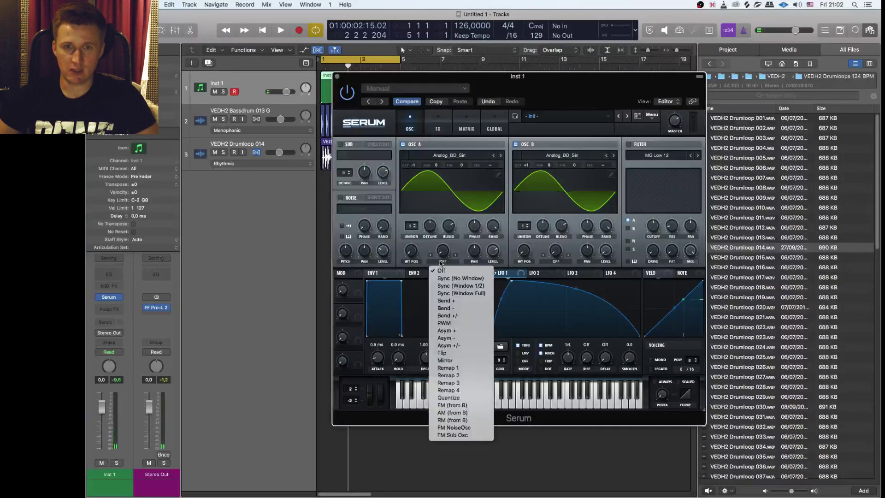
{"action": "left_click", "coordinate": [467, 404]}
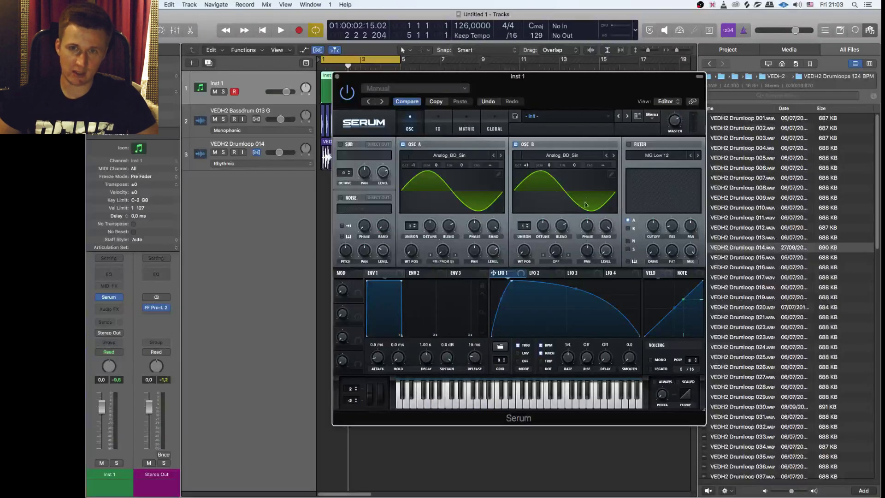
Step: Try out oscillator A's FM warp amount, set oscillator B's octave to +2 and return the warp to 0%
{"action": "left_click_drag", "start_coordinate": [443, 252], "coordinate": [446, 223]}
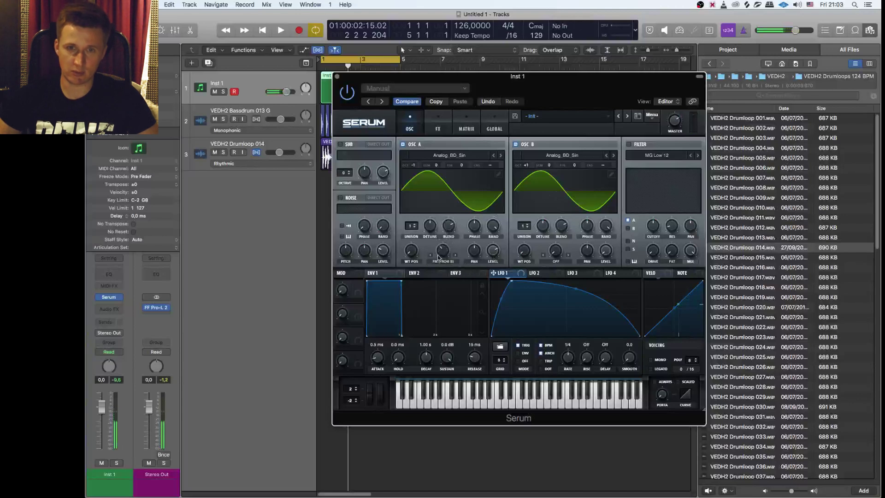
{"action": "left_click_drag", "start_coordinate": [443, 254], "coordinate": [442, 276]}
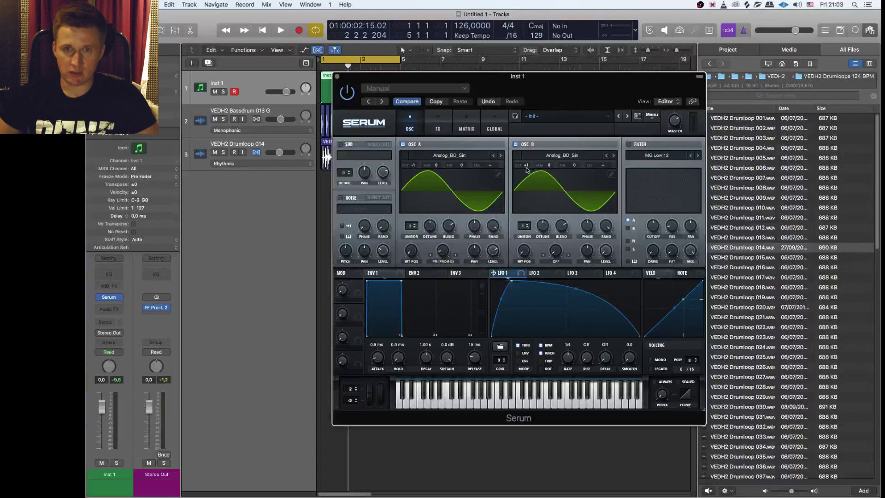
{"action": "mouse_move", "coordinate": [528, 164]}
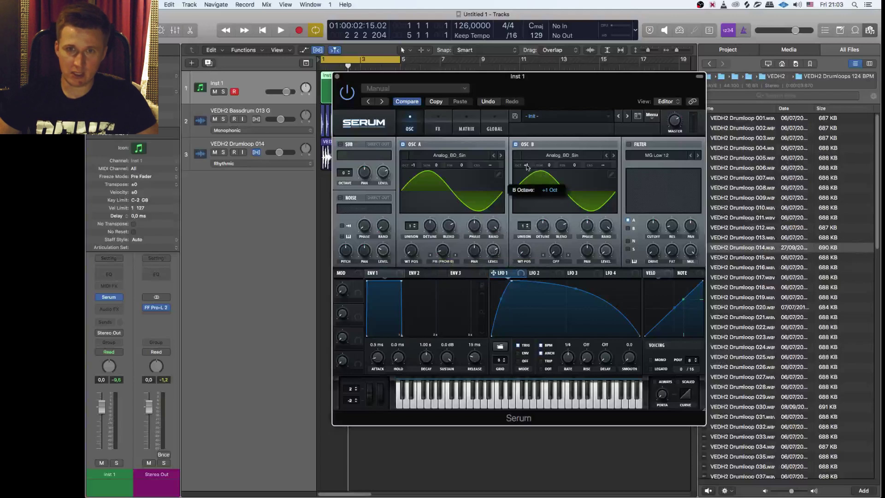
{"action": "left_click_drag", "start_coordinate": [529, 160], "coordinate": [530, 157]}
{"action": "left_click_drag", "start_coordinate": [443, 251], "coordinate": [446, 235]}
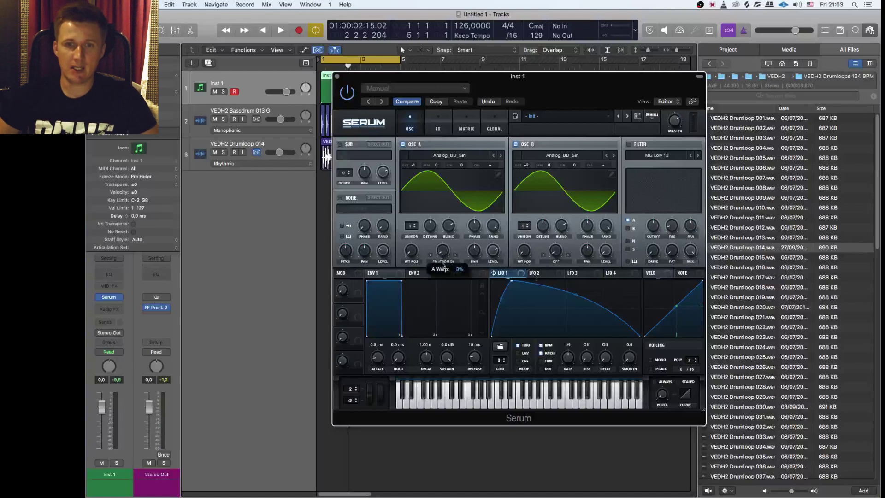
Step: Assign LFO 1 to oscillator A's warp and level, lowering the base level and adjusting the level's modulation amount
{"action": "left_click_drag", "start_coordinate": [521, 275], "coordinate": [433, 267]}
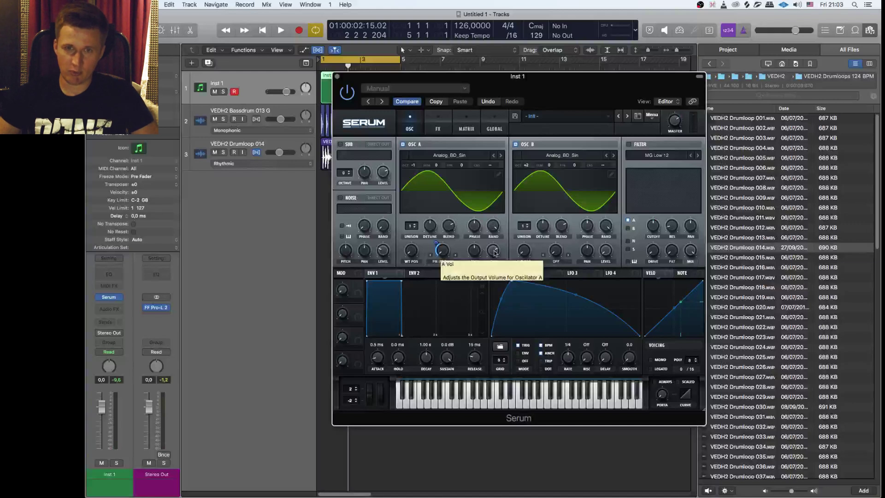
{"action": "left_click_drag", "start_coordinate": [495, 253], "coordinate": [492, 261]}
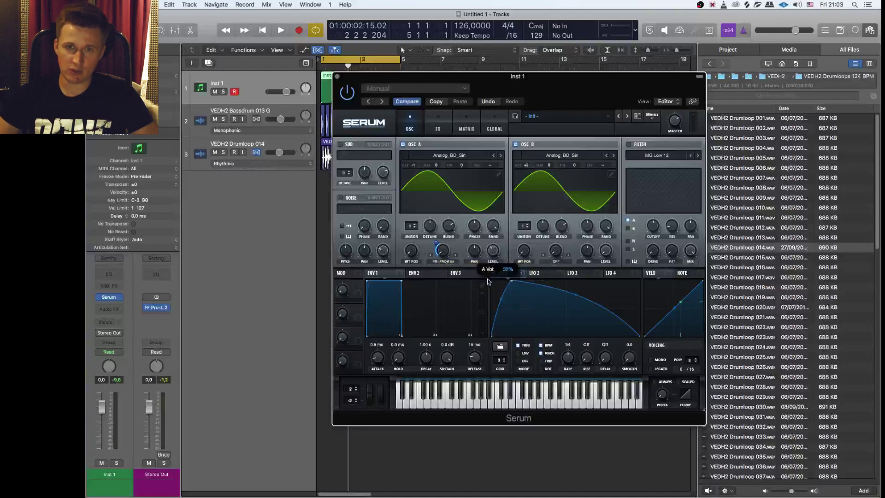
{"action": "left_click_drag", "start_coordinate": [520, 274], "coordinate": [491, 251]}
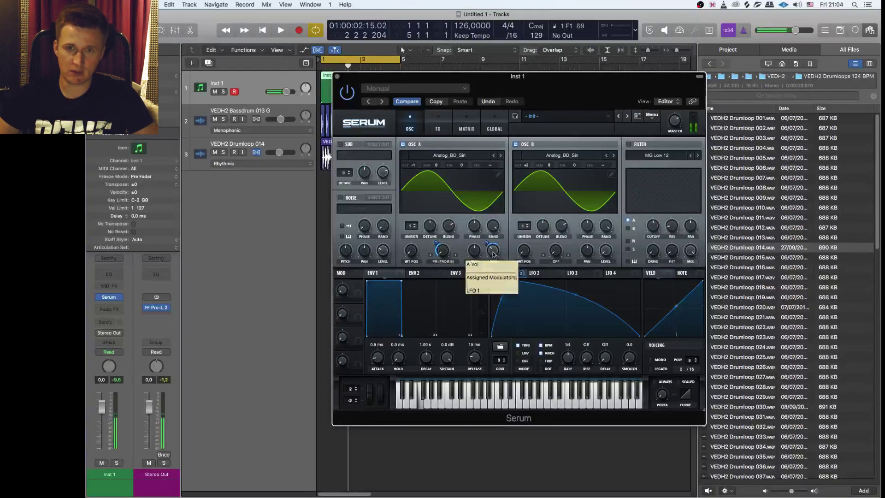
{"action": "left_click_drag", "start_coordinate": [486, 243], "coordinate": [487, 238]}
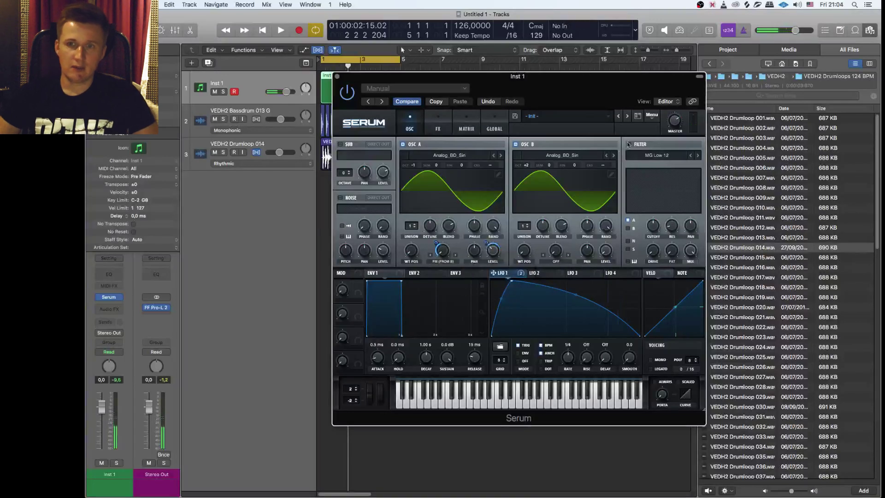
Step: Enable the MG Low 12 filter, modulate its cutoff with LFO 1, check the modulation matrix and lower the base cutoff
{"action": "left_click", "coordinate": [630, 145]}
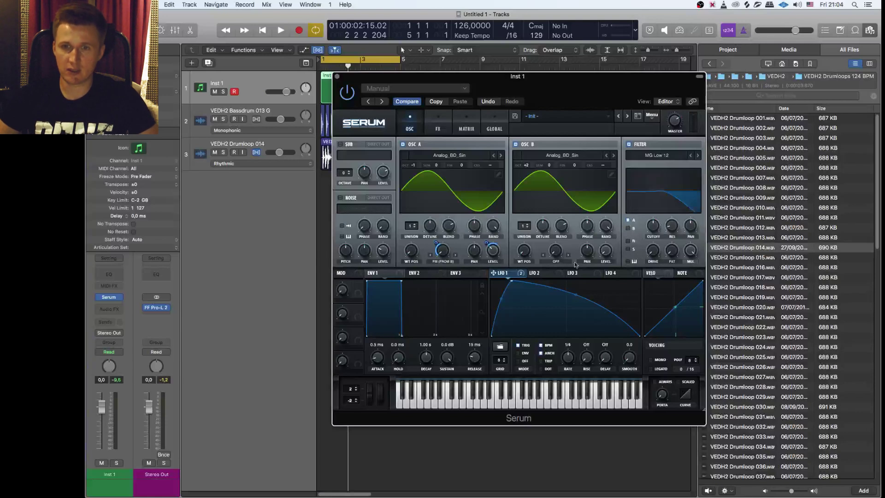
{"action": "left_click_drag", "start_coordinate": [526, 277], "coordinate": [653, 230]}
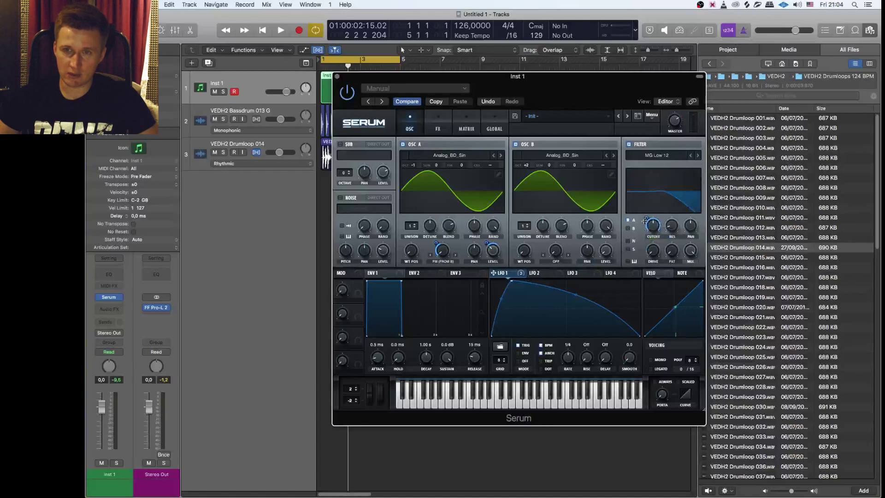
{"action": "mouse_move", "coordinate": [651, 230]}
{"action": "left_mouse_down"}
{"action": "mouse_move", "coordinate": [650, 194]}
{"action": "mouse_move", "coordinate": [643, 246]}
{"action": "mouse_move", "coordinate": [646, 222]}
{"action": "left_mouse_up"}
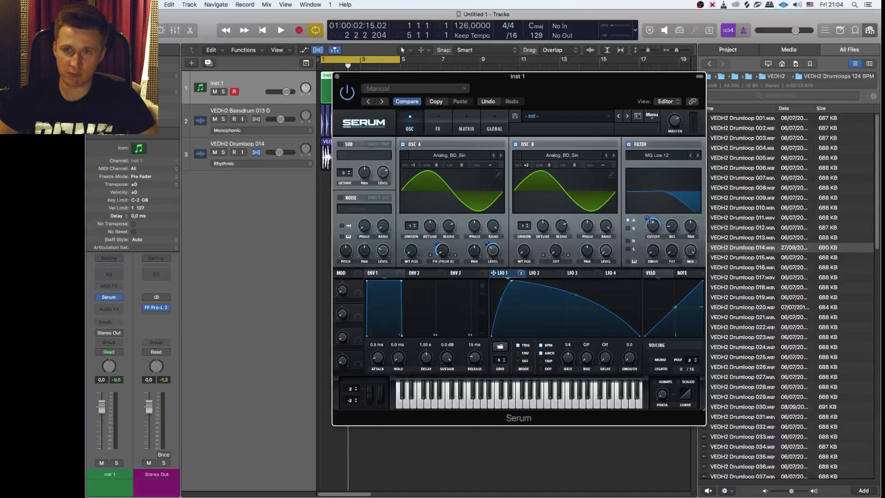
{"action": "left_click", "coordinate": [466, 127]}
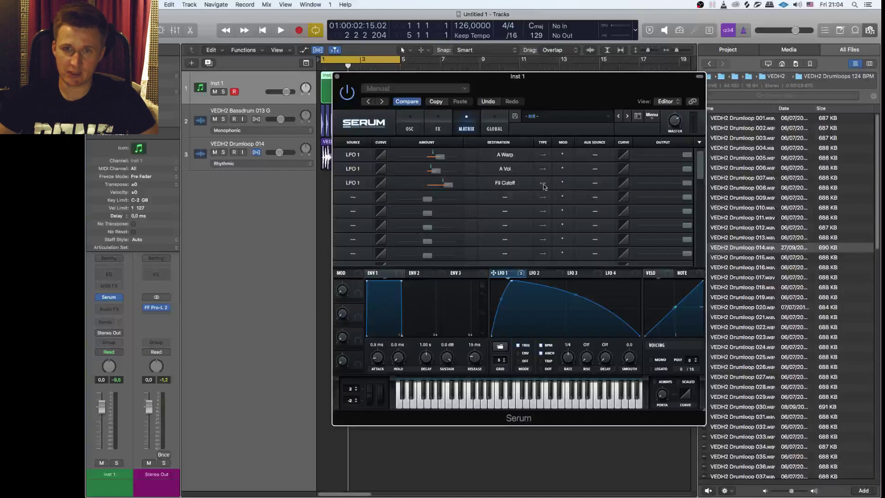
{"action": "left_click", "coordinate": [410, 129]}
{"action": "left_click_drag", "start_coordinate": [662, 237], "coordinate": [660, 253]}
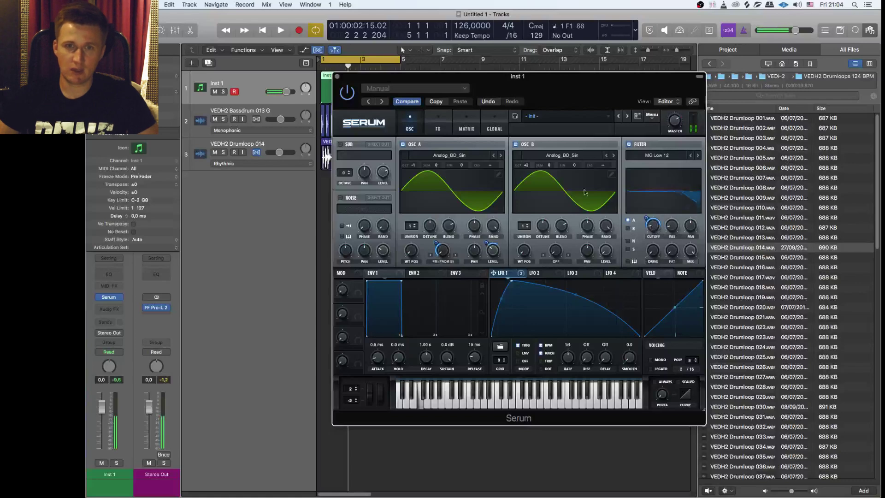
Step: Reposition the Serum window and look through the other LFO slots before returning to LFO 1
{"action": "left_click_drag", "start_coordinate": [533, 90], "coordinate": [603, 78]}
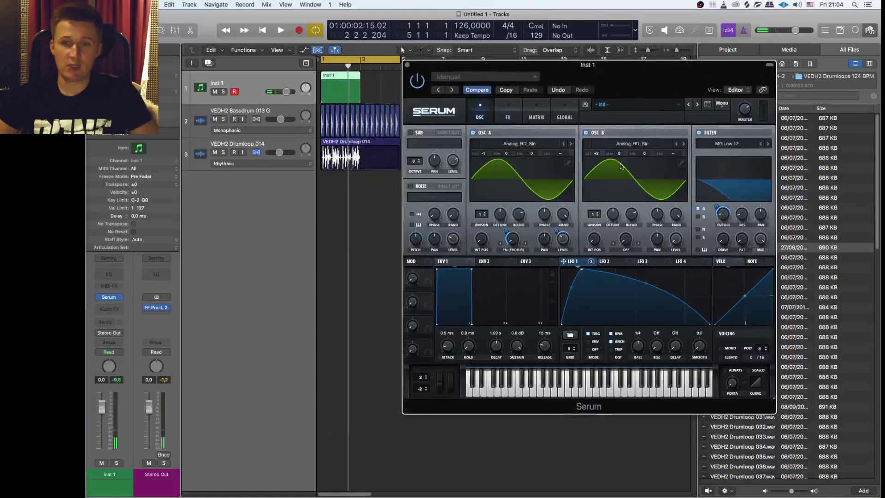
{"action": "left_click_drag", "start_coordinate": [634, 78], "coordinate": [546, 168]}
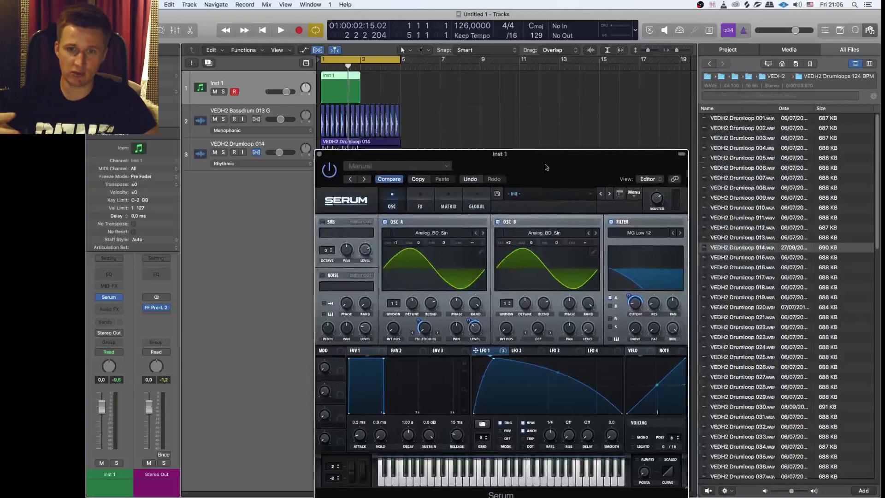
{"action": "left_click_drag", "start_coordinate": [546, 166], "coordinate": [543, 100]}
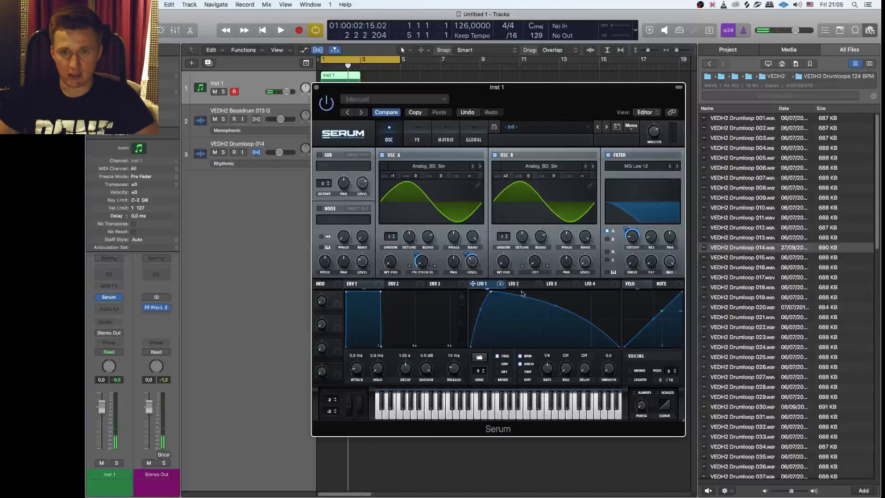
{"action": "left_click", "coordinate": [558, 284]}
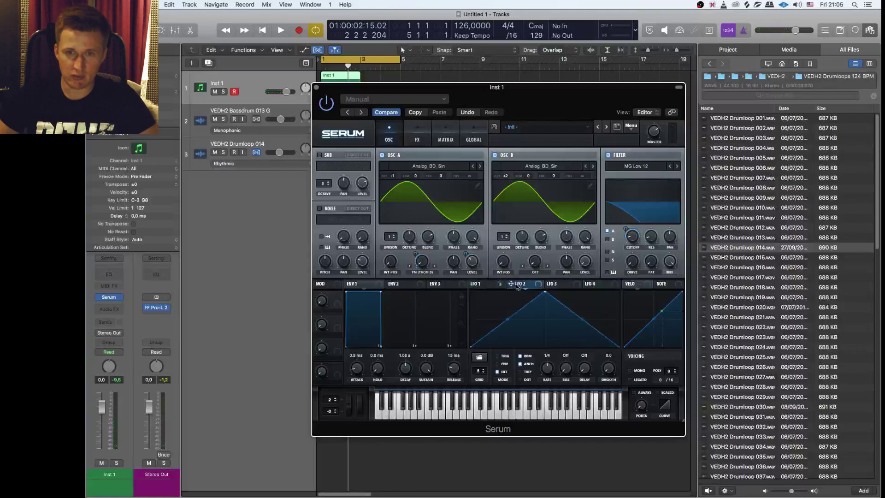
{"action": "left_click", "coordinate": [603, 284]}
{"action": "left_click", "coordinate": [499, 282]}
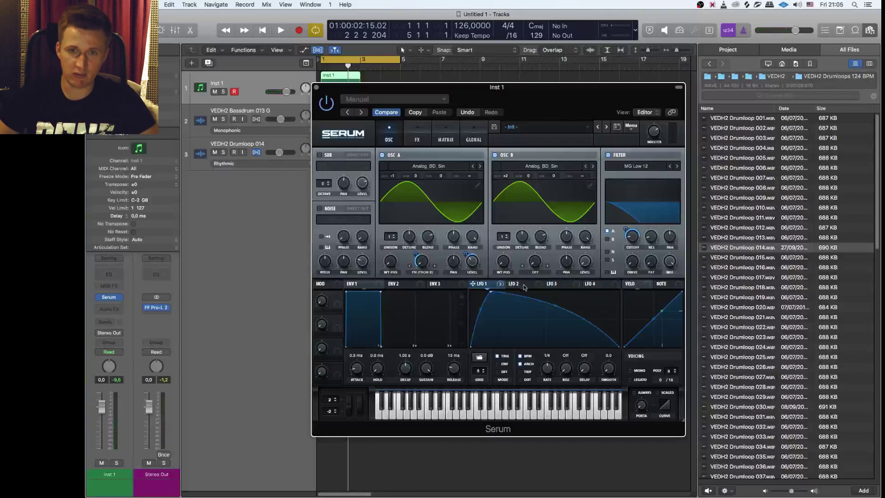
Step: Move the Serum window clear of the arrangement and open the Inst 1 MIDI region in the Piano Roll
{"action": "left_click_drag", "start_coordinate": [512, 90], "coordinate": [598, 66]}
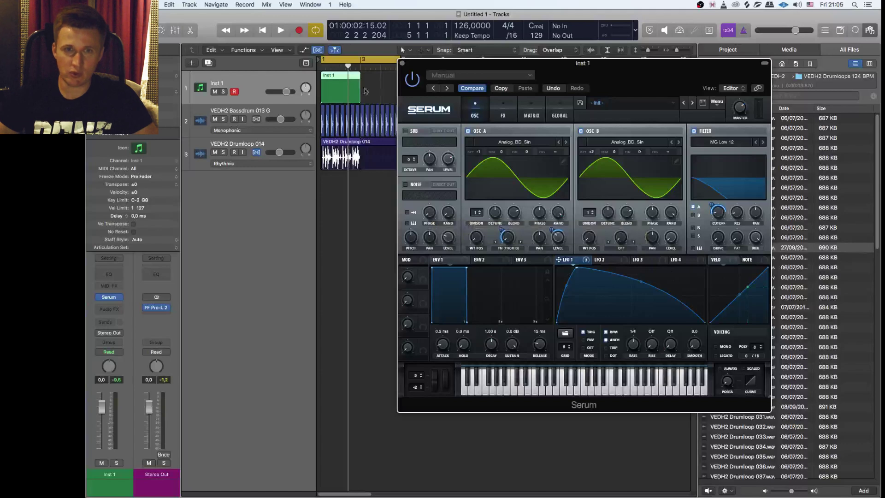
{"action": "left_click_drag", "start_coordinate": [509, 64], "coordinate": [620, 64]}
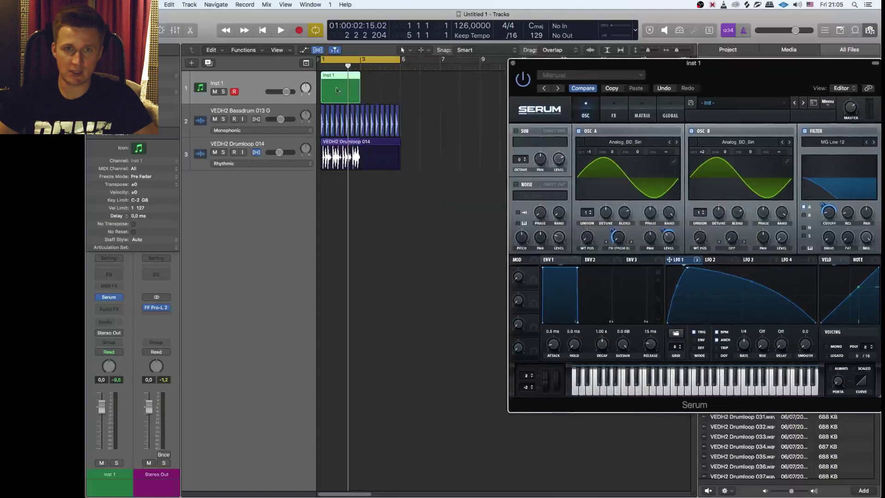
{"action": "double_click", "coordinate": [326, 88]}
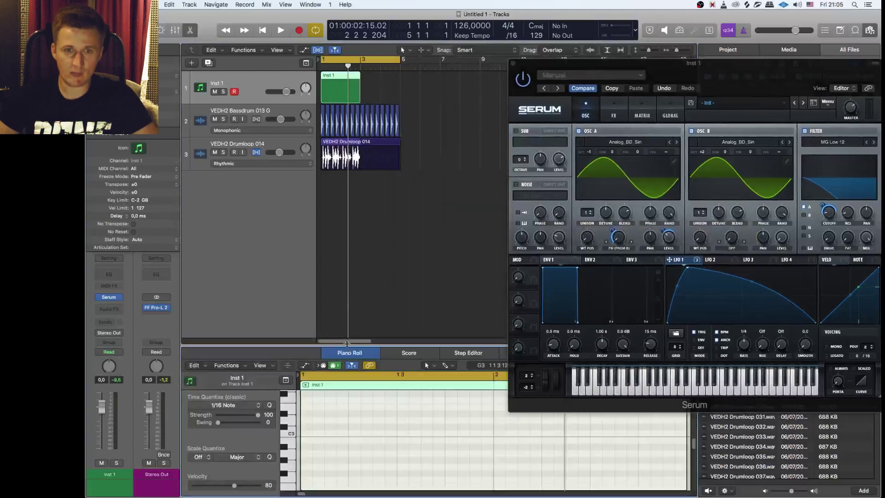
Step: Enlarge the Piano Roll, move the Serum window aside, and add a note at bar 1 stretched across the full two-bar Inst 1 region
{"action": "left_click_drag", "start_coordinate": [347, 343], "coordinate": [347, 172]}
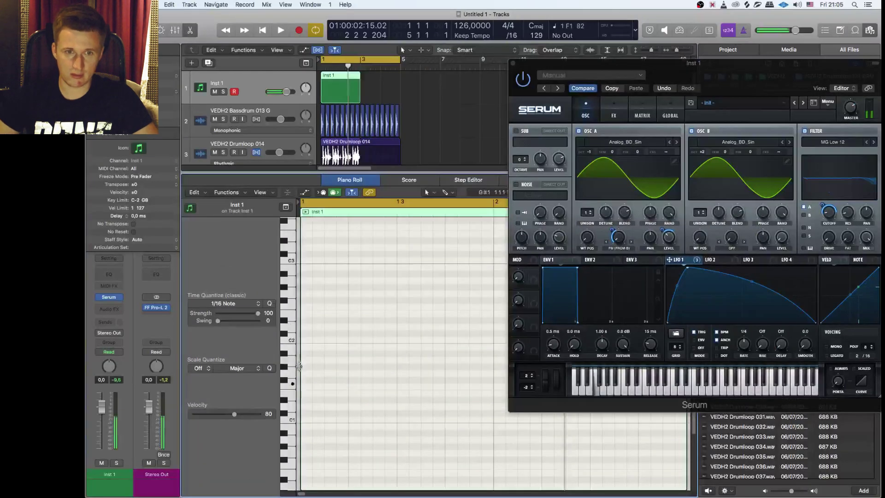
{"action": "left_click", "coordinate": [305, 386]}
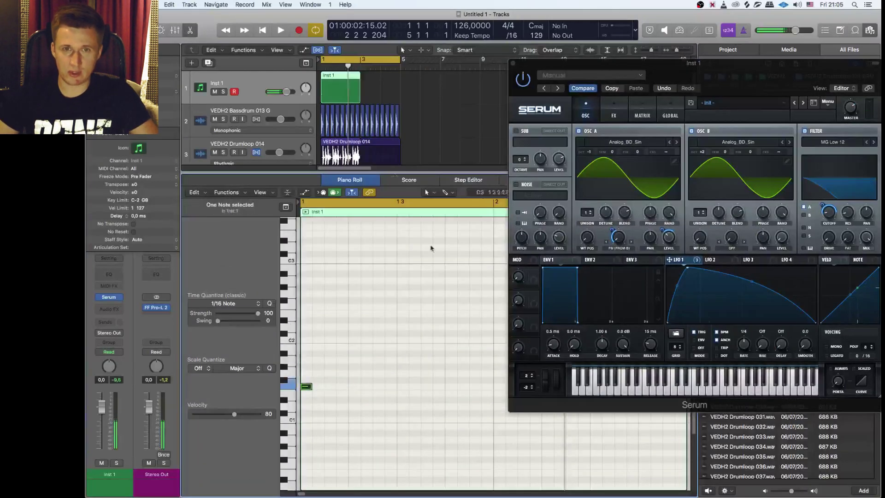
{"action": "left_click_drag", "start_coordinate": [547, 63], "coordinate": [877, 69]}
{"action": "key", "text": "super+Left"}
{"action": "left_click_drag", "start_coordinate": [387, 329], "coordinate": [297, 428]}
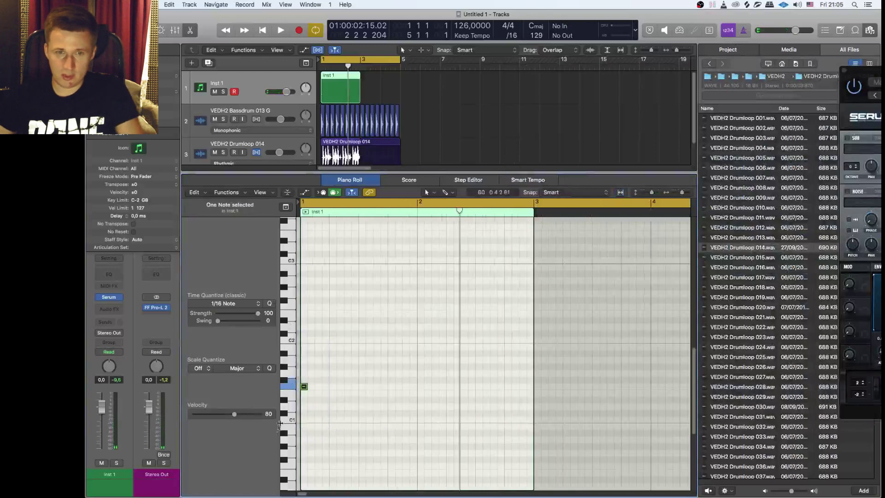
{"action": "key", "text": "shift+backslash"}
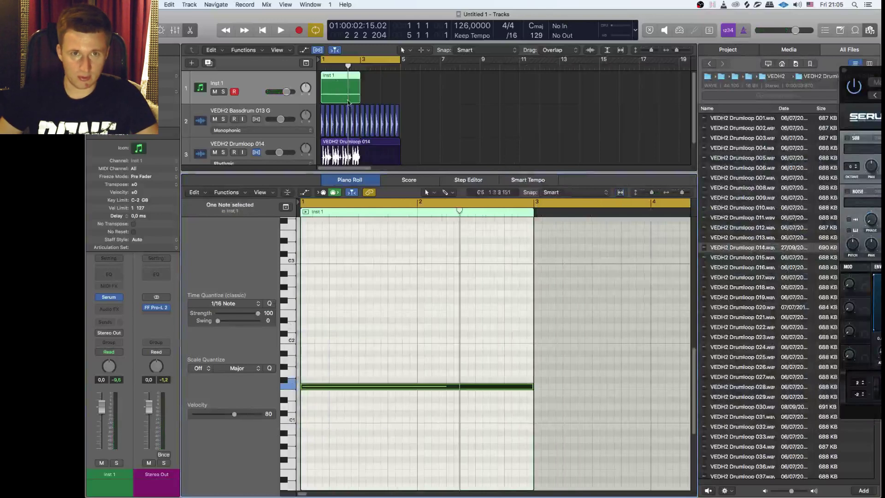
Step: Loop the Inst 1 region up to bar 5 while auditioning it, and bring the Serum window back into view
{"action": "key", "text": "space"}
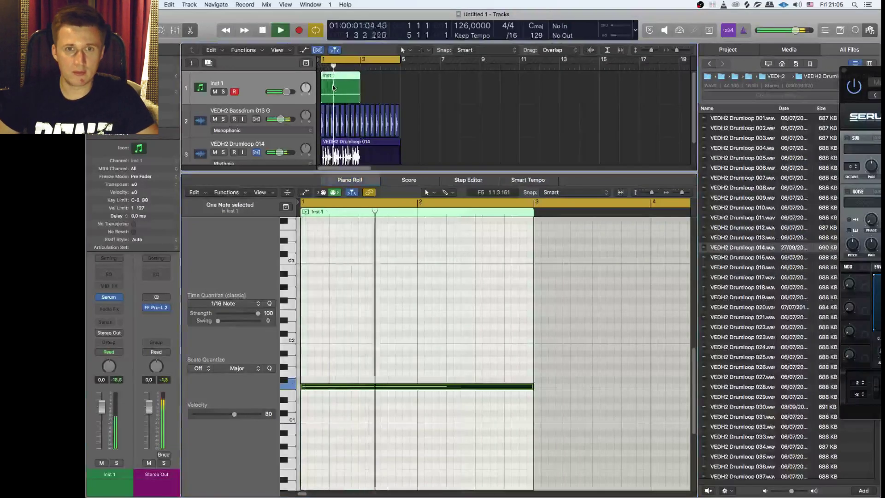
{"action": "key", "text": "l"}
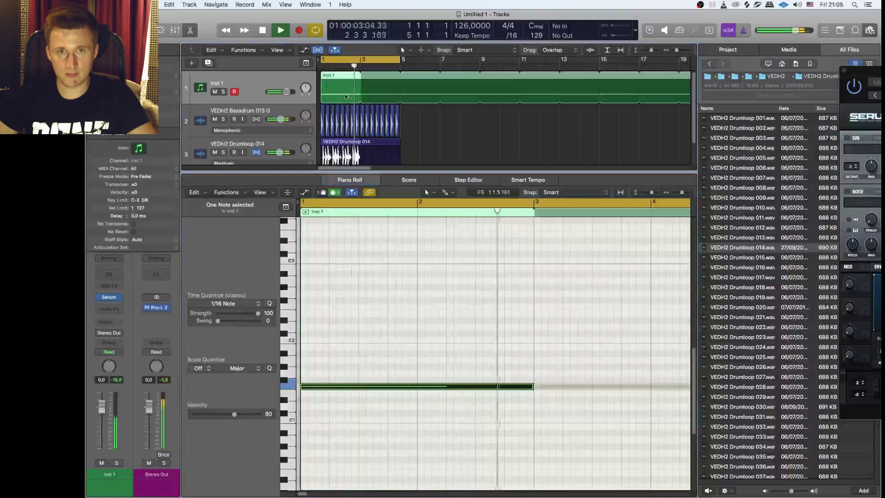
{"action": "left_click_drag", "start_coordinate": [400, 77], "coordinate": [401, 79]}
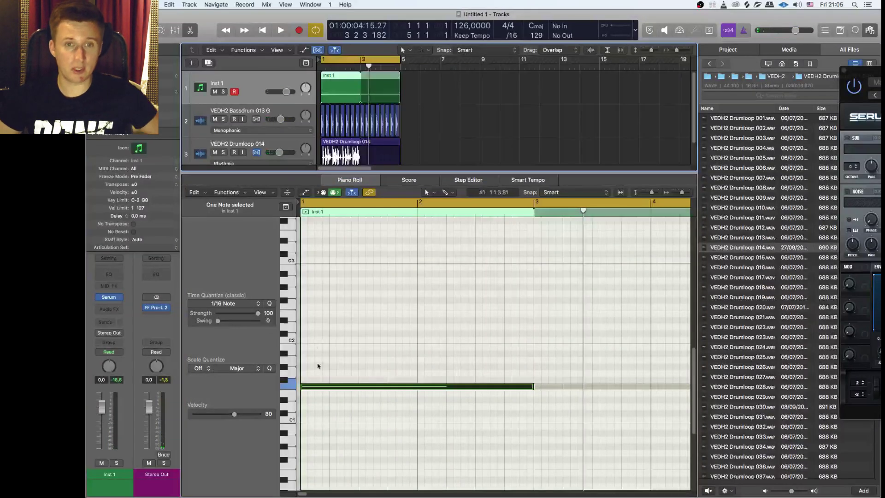
{"action": "left_click_drag", "start_coordinate": [877, 70], "coordinate": [423, 37]}
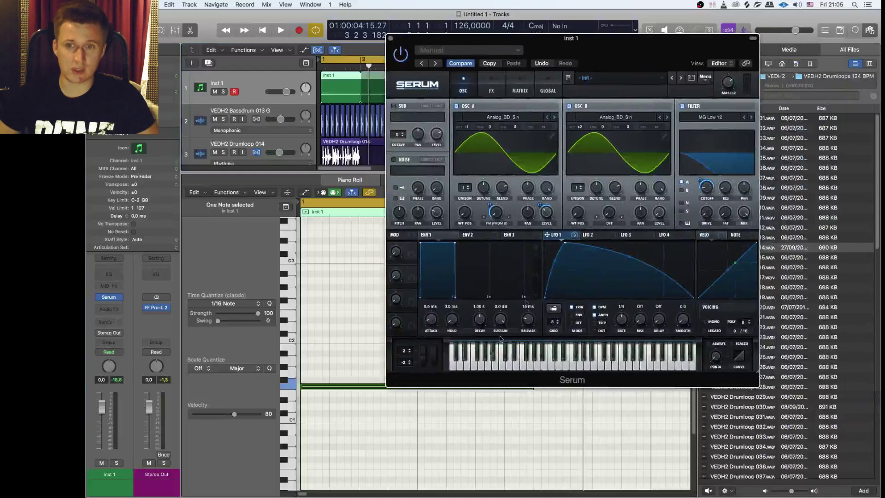
{"action": "left_click_drag", "start_coordinate": [585, 62], "coordinate": [647, 54]}
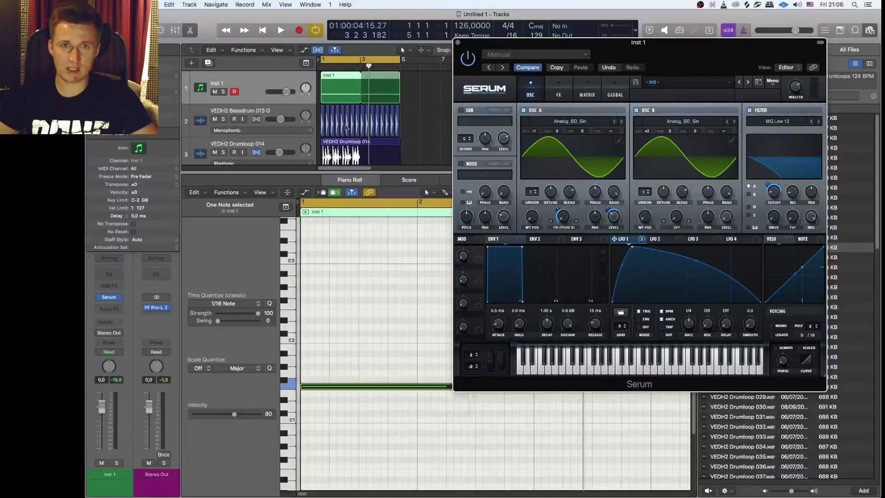
Step: Show track automation and draw a Pitch Bend ramp on Inst 1 from 2.00 at bar 1 to 0.00 at bar 3, and audition it
{"action": "key", "text": "a"}
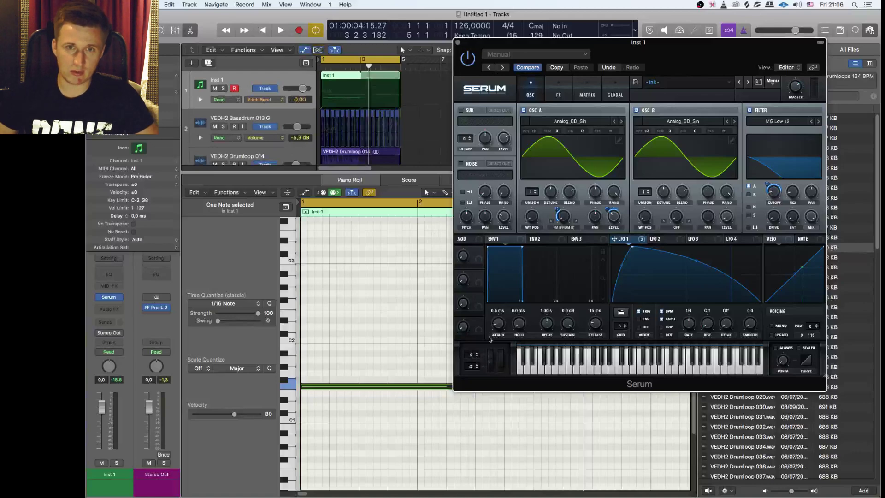
{"action": "left_click_drag", "start_coordinate": [423, 78], "coordinate": [297, 159]}
{"action": "left_click_drag", "start_coordinate": [510, 44], "coordinate": [672, 89]}
{"action": "left_click", "coordinate": [433, 97]}
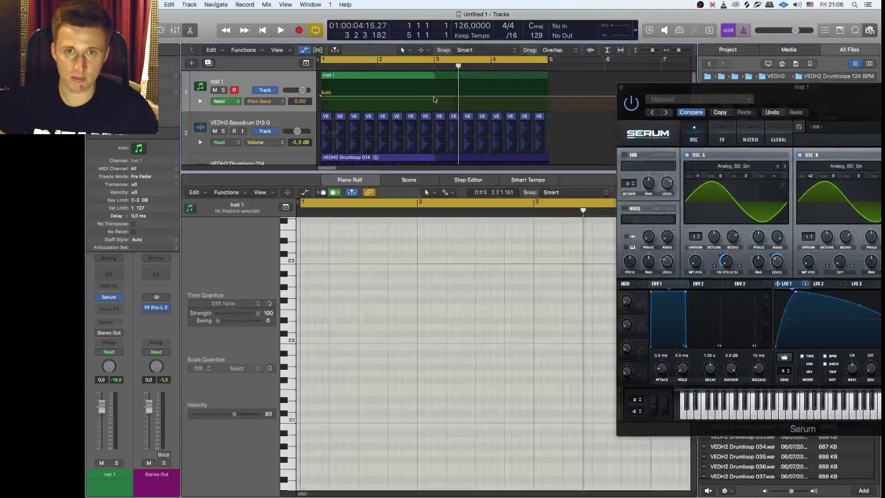
{"action": "left_click_drag", "start_coordinate": [321, 98], "coordinate": [322, 83]}
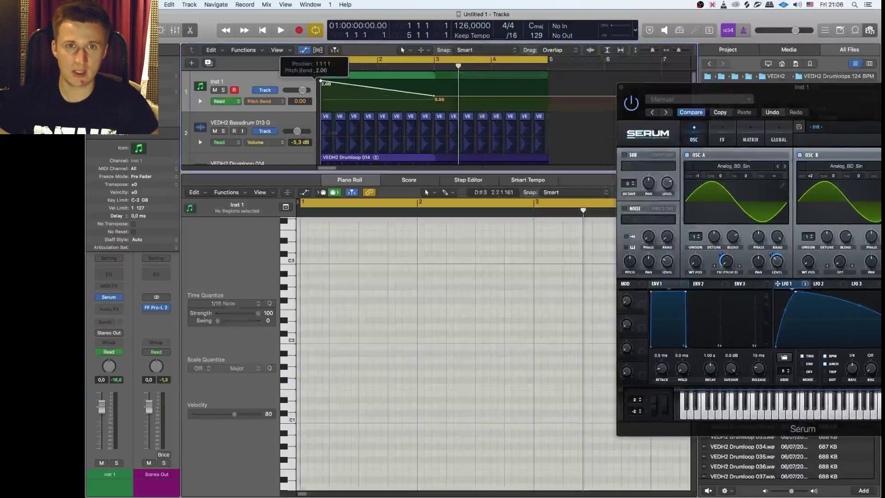
{"action": "key", "text": "Return"}
{"action": "key", "text": "space"}
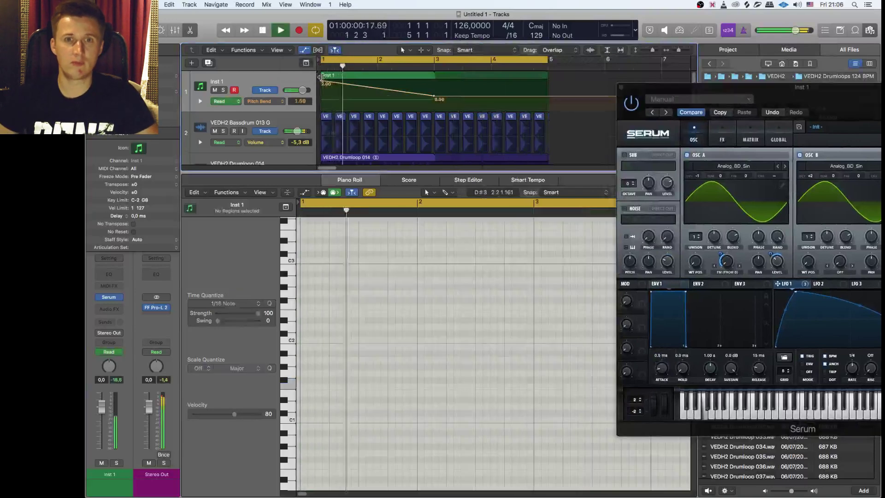
{"action": "key", "text": "space"}
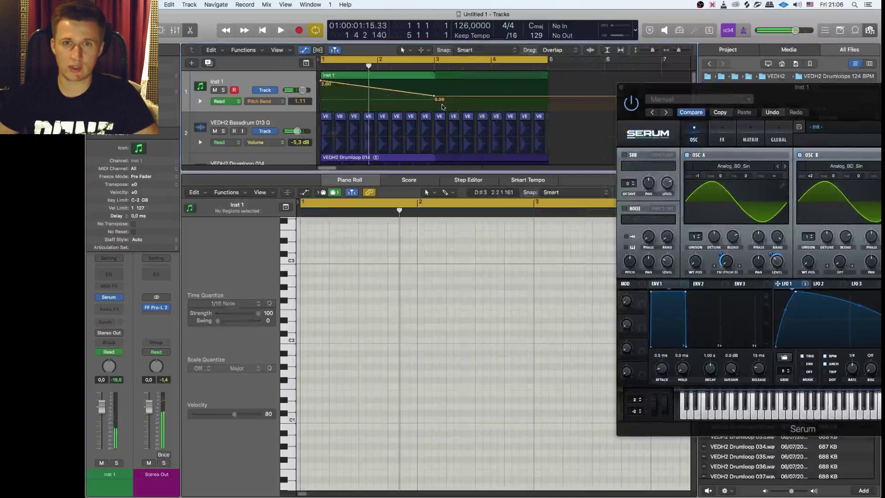
Step: Reshape Inst 1's Pitch Bend curve to reach full downward bend before bar 3, hold to bar 3, and rise to 0.00 at bar 5, auditioning it
{"action": "left_click", "coordinate": [423, 96]}
{"action": "left_click_drag", "start_coordinate": [422, 94], "coordinate": [420, 110]}
{"action": "left_click", "coordinate": [421, 110]}
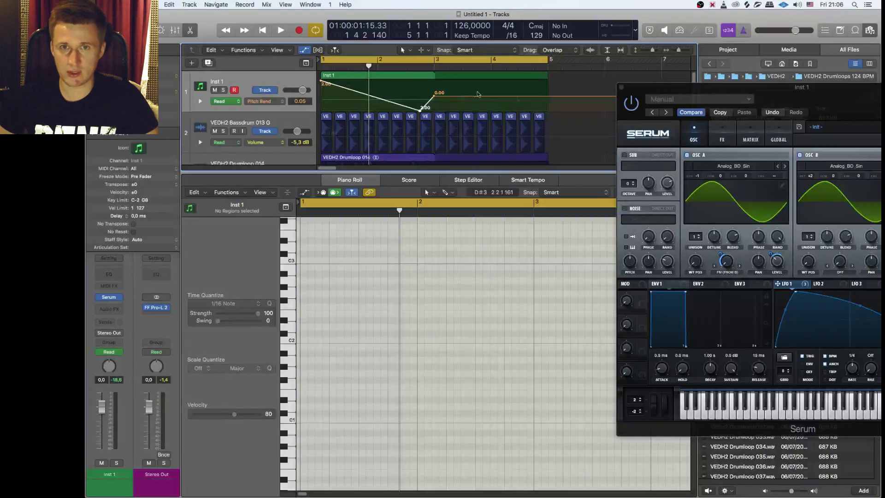
{"action": "left_click_drag", "start_coordinate": [435, 98], "coordinate": [435, 110]}
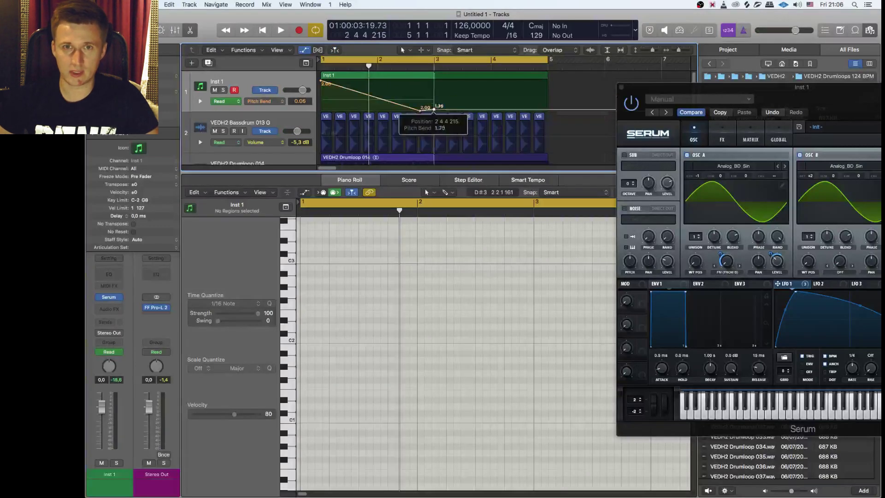
{"action": "left_click", "coordinate": [536, 91]}
{"action": "mouse_move", "coordinate": [536, 93]}
{"action": "left_mouse_down"}
{"action": "mouse_move", "coordinate": [546, 85]}
{"action": "mouse_move", "coordinate": [549, 96]}
{"action": "left_mouse_up"}
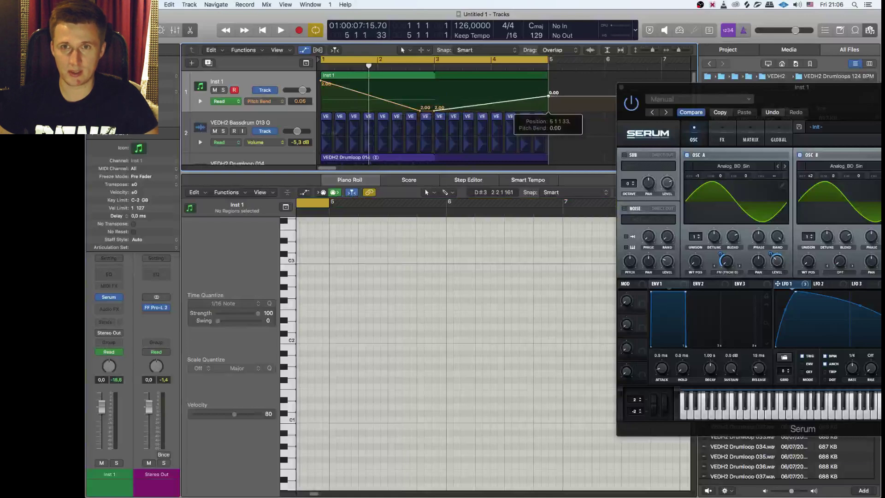
{"action": "key", "text": "space"}
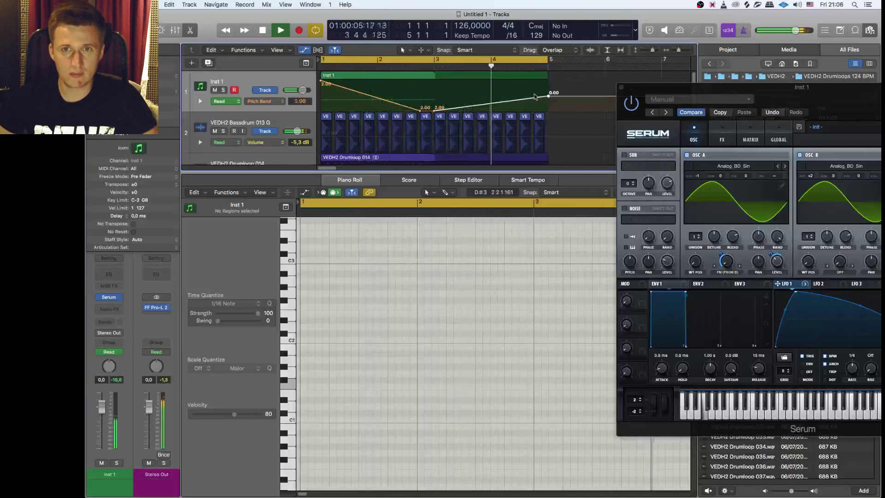
{"action": "key", "text": "space"}
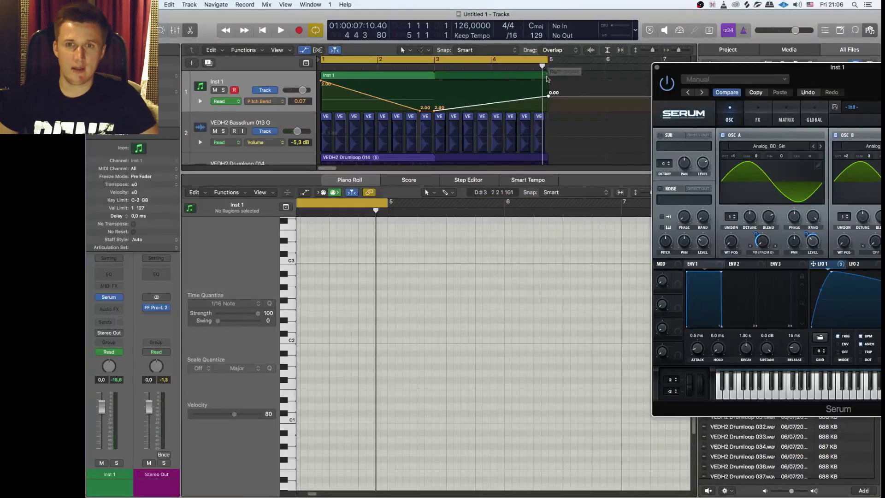
Step: Cut Inst 1's loop repeats back to bar 3 and place a copy of the two-bar region at bar 3
{"action": "left_click_drag", "start_coordinate": [546, 77], "coordinate": [434, 77]}
{"action": "left_click_drag", "start_coordinate": [370, 77], "coordinate": [479, 81]}
{"action": "left_click", "coordinate": [545, 167]}
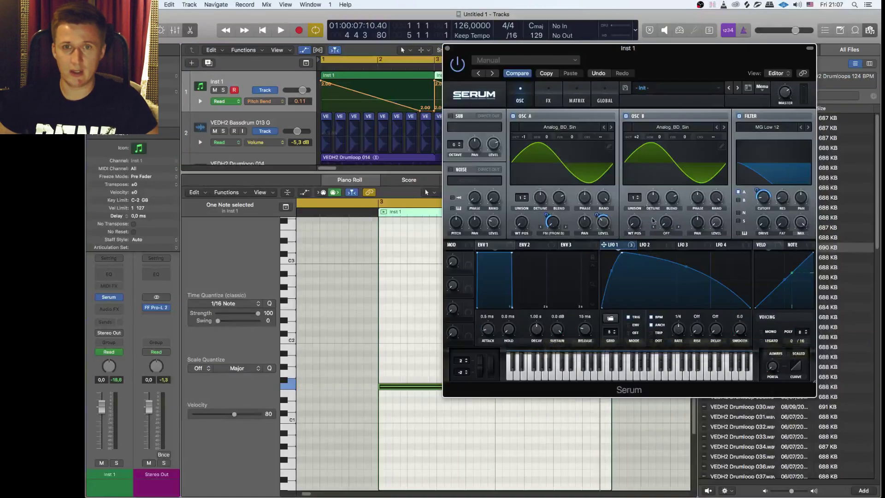
Step: Audition LFO 1's rate at 1/8 during playback, return it to 1/4, and move the Serum window clear of the arrangement
{"action": "left_click_drag", "start_coordinate": [680, 334], "coordinate": [684, 321]}
{"action": "key", "text": "space"}
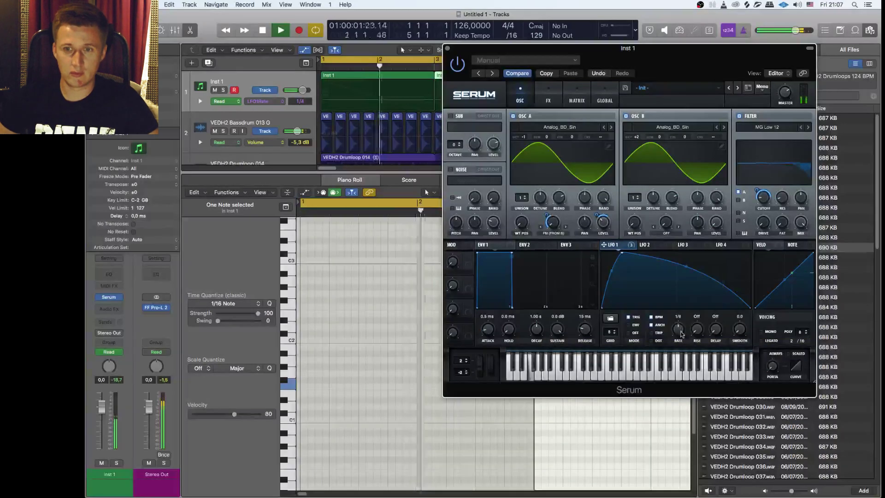
{"action": "left_click_drag", "start_coordinate": [685, 322], "coordinate": [685, 329]}
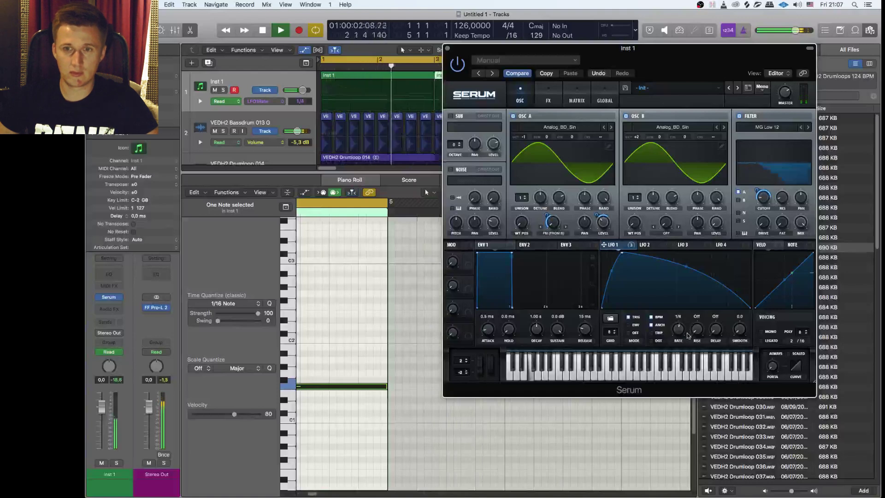
{"action": "key", "text": "space"}
{"action": "left_click_drag", "start_coordinate": [688, 382], "coordinate": [722, 401]}
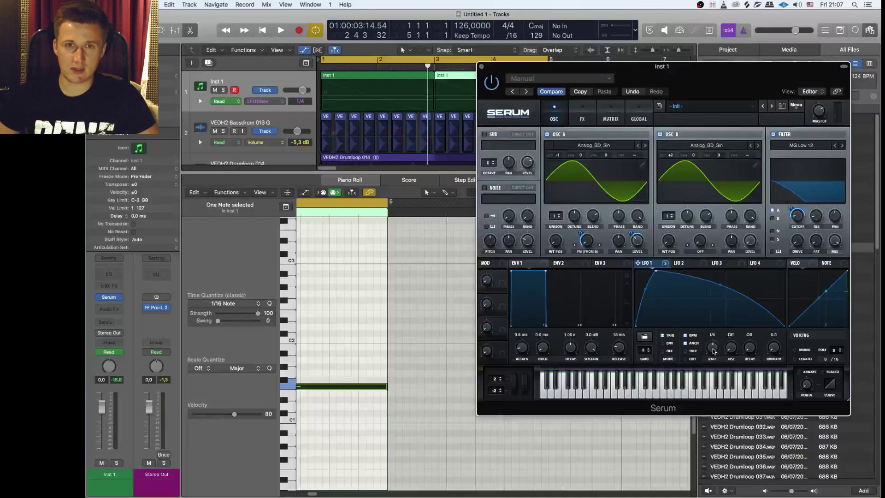
{"action": "left_click_drag", "start_coordinate": [631, 75], "coordinate": [879, 70]}
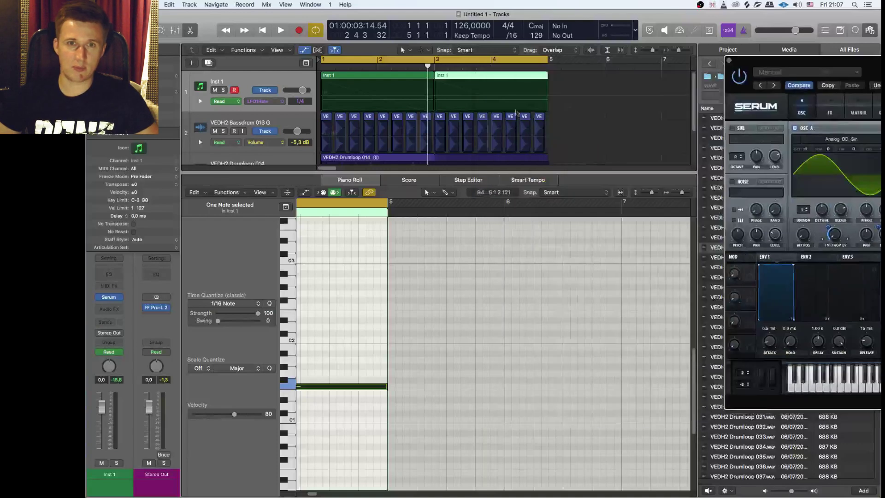
Step: Try an LFO 1 rate automation step of 1/8 over beats 3 and 4 of bar 1, audition it and undo it
{"action": "right_click", "coordinate": [471, 133]}
{"action": "left_click", "coordinate": [448, 112]}
{"action": "left_click_drag", "start_coordinate": [447, 112], "coordinate": [319, 74]}
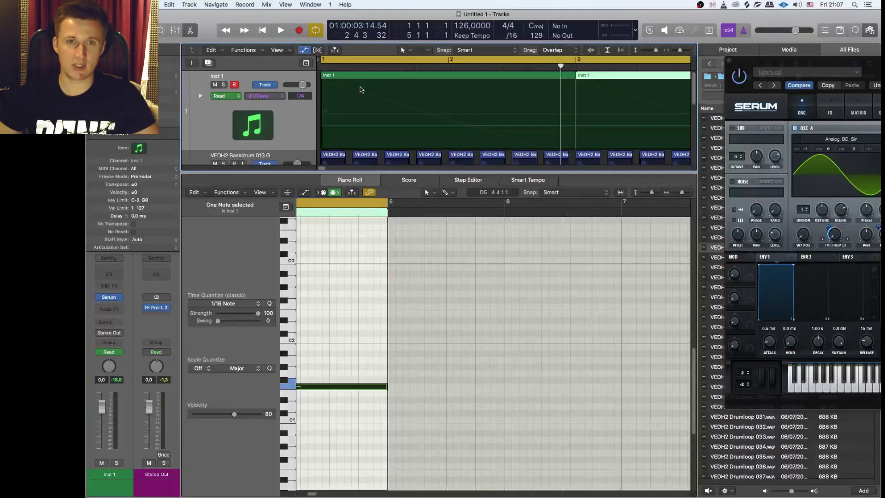
{"action": "left_click_drag", "start_coordinate": [385, 89], "coordinate": [356, 92]}
{"action": "left_click_drag", "start_coordinate": [447, 84], "coordinate": [409, 107]}
{"action": "key", "text": "Return"}
{"action": "key", "text": "space"}
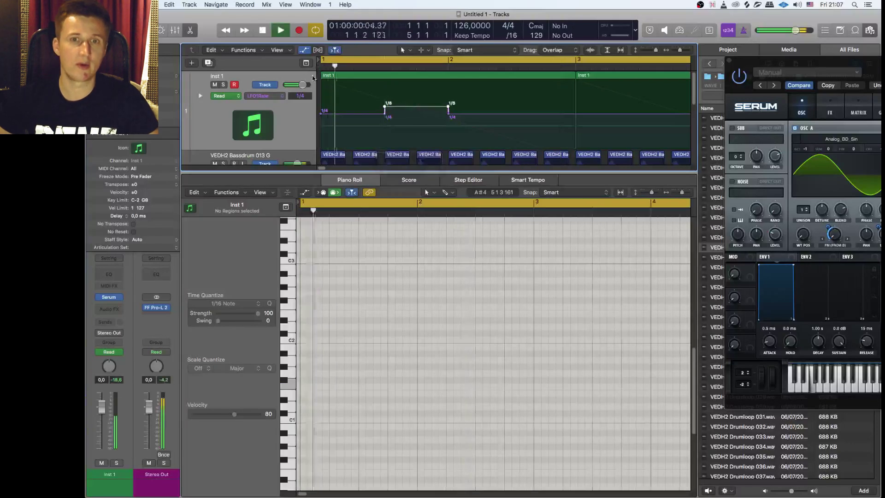
{"action": "key", "text": "space"}
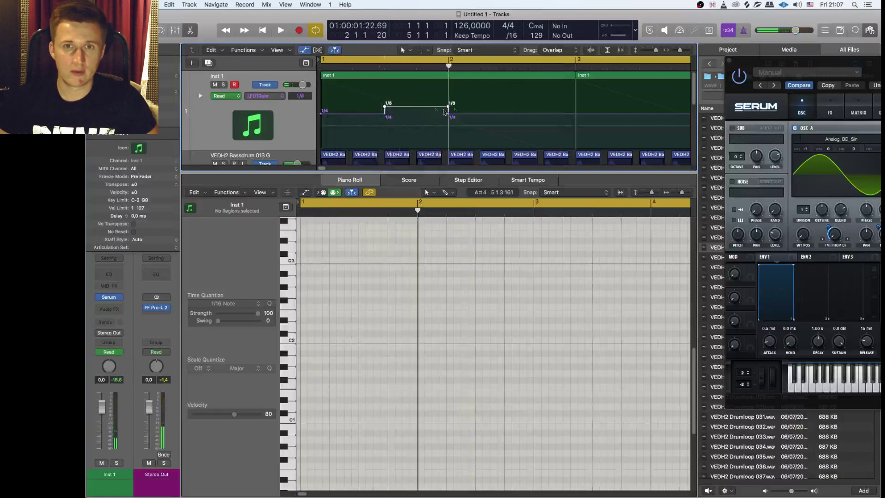
{"action": "key", "text": "super+z"}
Step: Automate LFO 1's rate over beat 4 of bar 1, auditioning 1/16 before settling on 1/8
{"action": "left_click_drag", "start_coordinate": [455, 86], "coordinate": [440, 100]}
{"action": "key", "text": "space"}
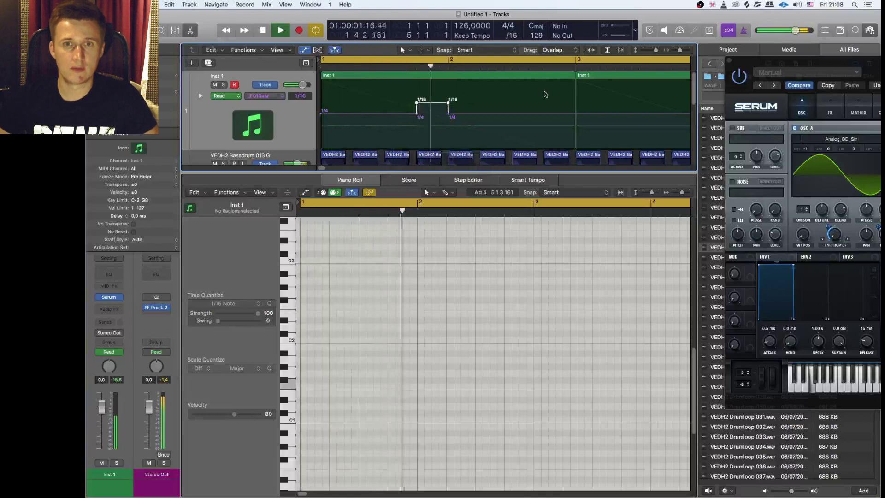
{"action": "key", "text": "space"}
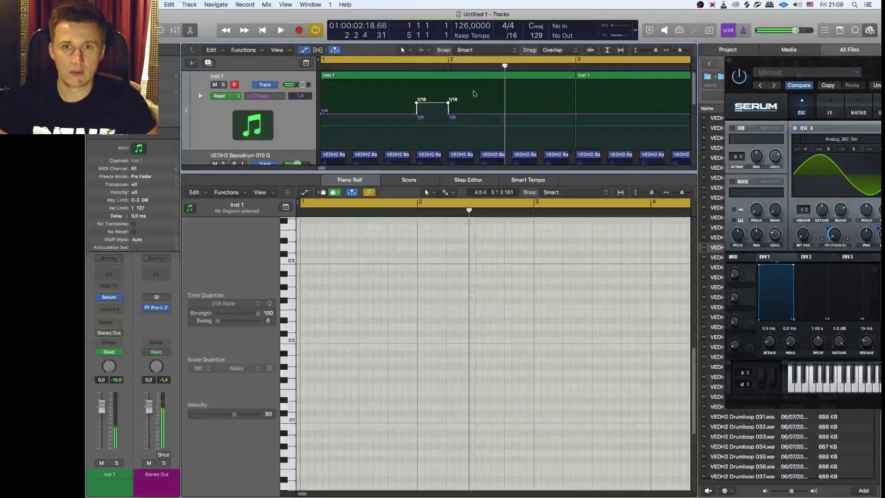
{"action": "key", "text": "a"}
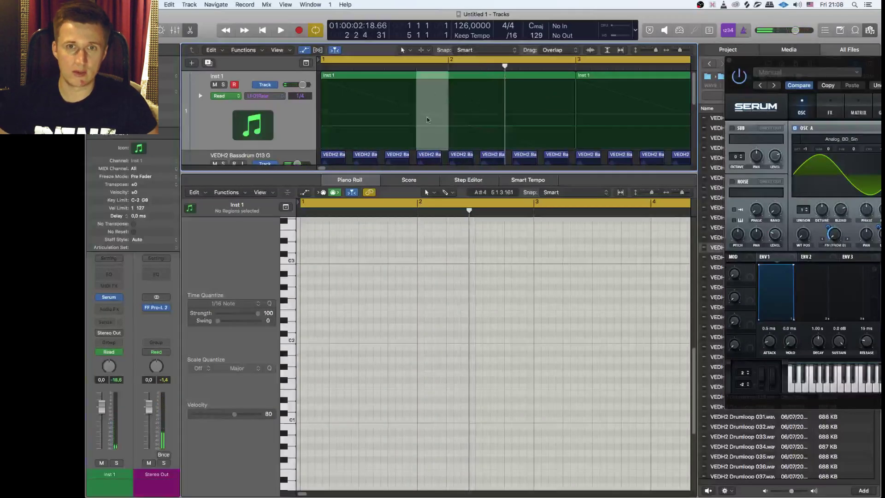
{"action": "key", "text": "a"}
{"action": "left_click_drag", "start_coordinate": [429, 113], "coordinate": [433, 109]}
{"action": "key", "text": "space"}
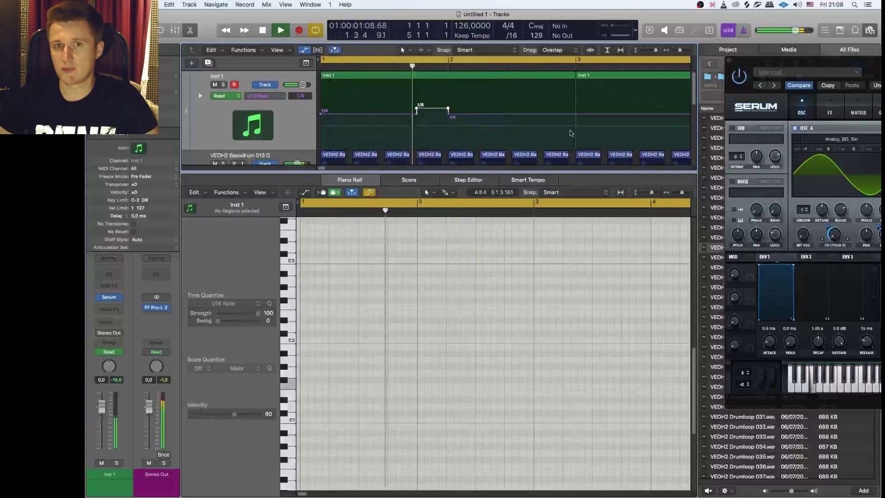
{"action": "key", "text": "space"}
Step: Automate LFO 1's rate to 1/16 on beat 3 of bar 2, auditioning beat 4 at 1/2 before setting it to 1/4
{"action": "left_click_drag", "start_coordinate": [574, 88], "coordinate": [511, 149]}
{"action": "left_click", "coordinate": [540, 114]}
{"action": "left_click_drag", "start_coordinate": [540, 115], "coordinate": [564, 133]}
{"action": "key", "text": "space"}
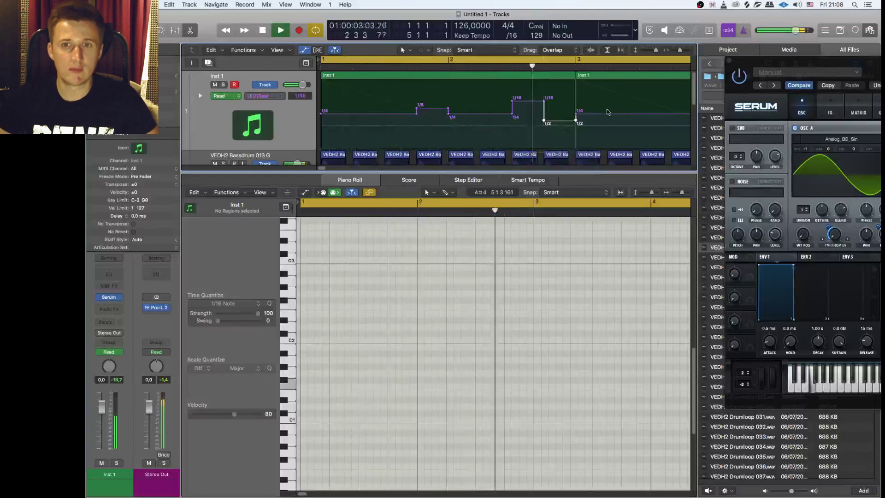
{"action": "key", "text": "space"}
{"action": "left_click_drag", "start_coordinate": [557, 122], "coordinate": [558, 116]}
Step: In the second Inst 1 region, make the note start on beat 2 of bar 3 and end at bar 5
{"action": "left_click_drag", "start_coordinate": [680, 52], "coordinate": [677, 51]}
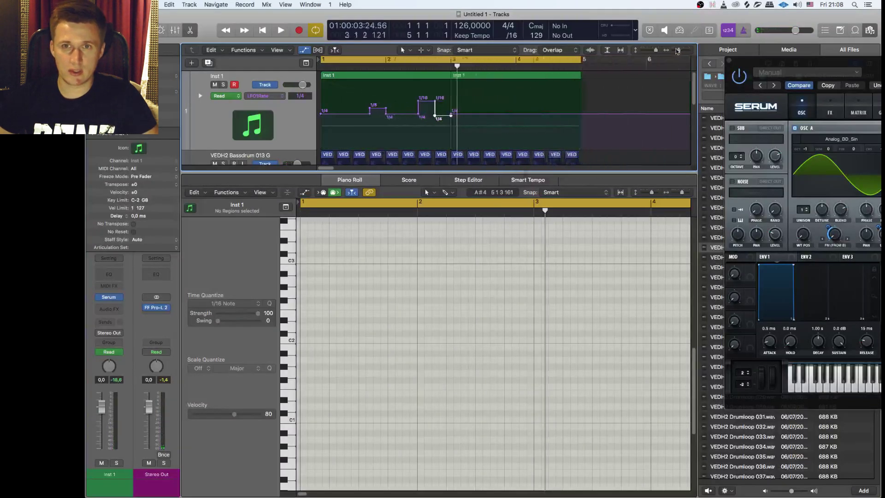
{"action": "left_click", "coordinate": [552, 77]}
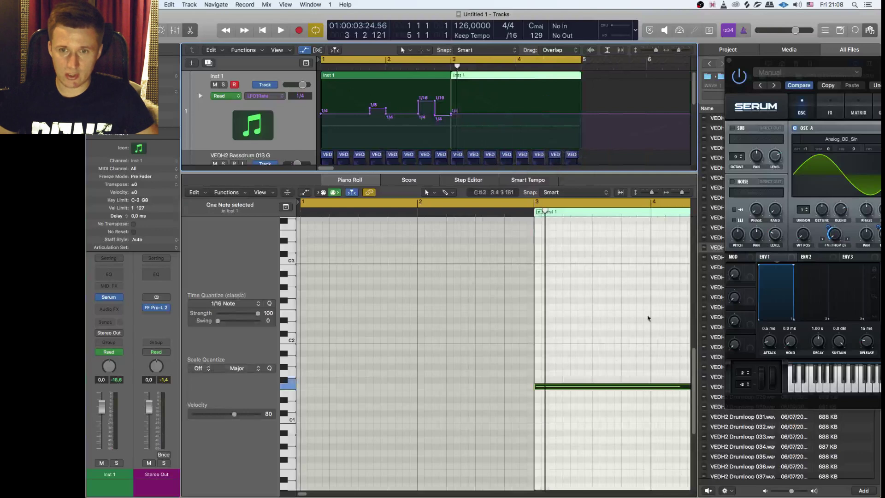
{"action": "left_click_drag", "start_coordinate": [682, 192], "coordinate": [680, 193]}
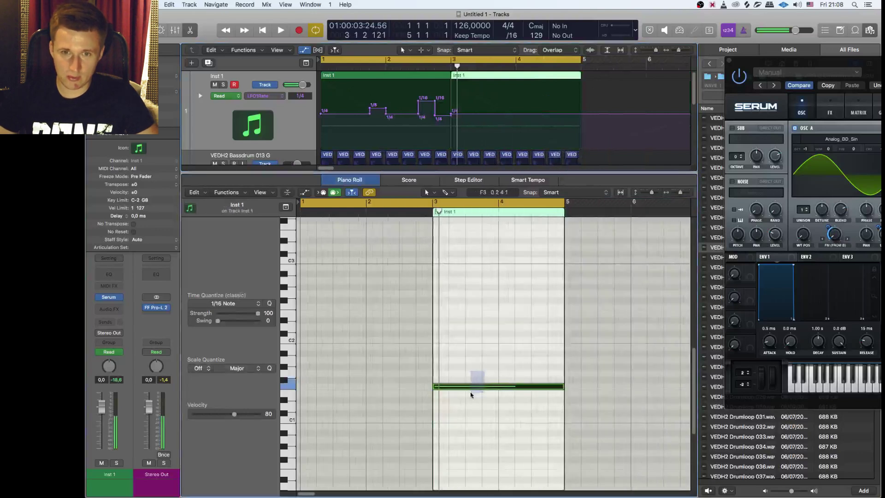
{"action": "left_click_drag", "start_coordinate": [466, 387], "coordinate": [482, 387]}
{"action": "left_click_drag", "start_coordinate": [579, 387], "coordinate": [563, 387]}
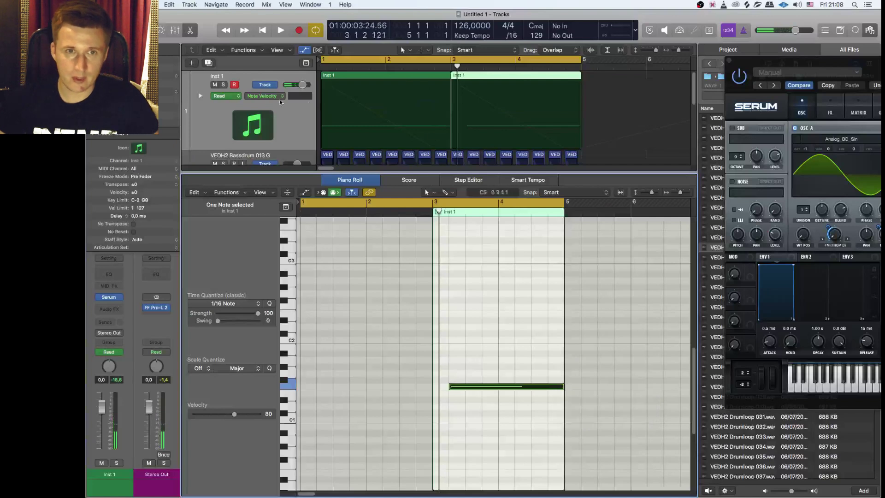
Step: Automate LFO 1's rate to 1/8 on beat 2 of bar 3, returning to 1/4, and audition the loop from bar 1
{"action": "left_click", "coordinate": [263, 96]}
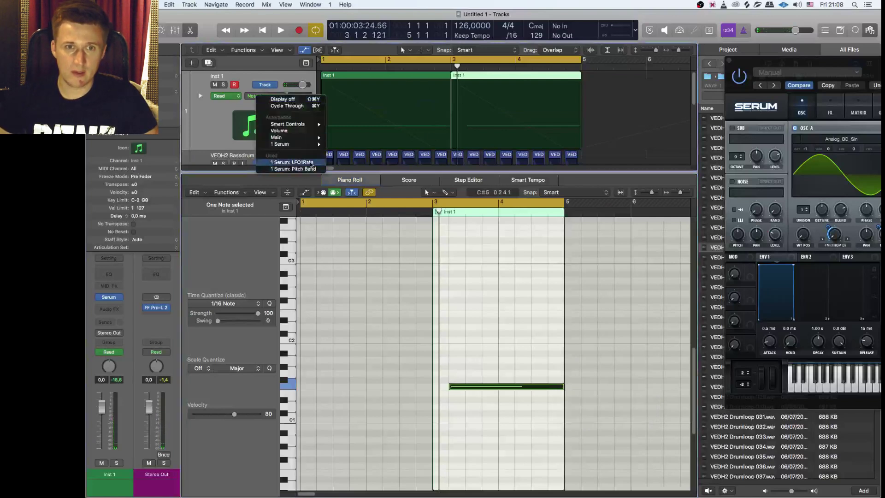
{"action": "left_click", "coordinate": [295, 162]}
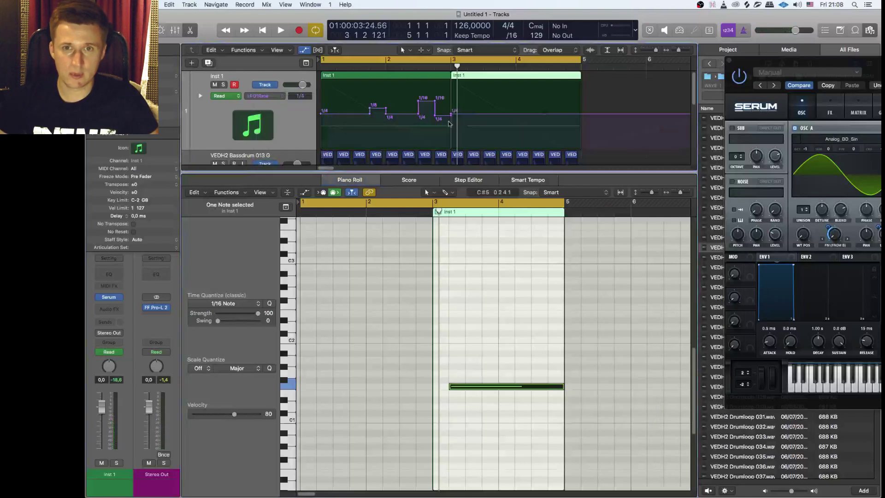
{"action": "left_click", "coordinate": [483, 106]}
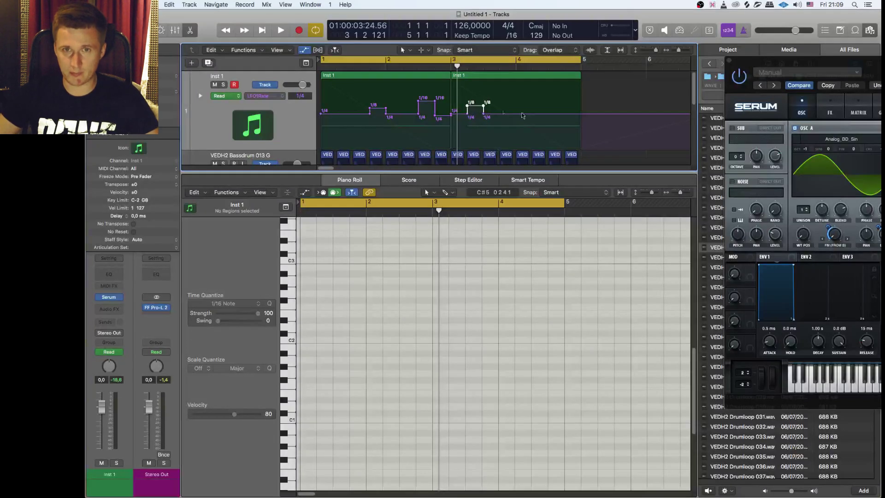
{"action": "left_click", "coordinate": [321, 66]}
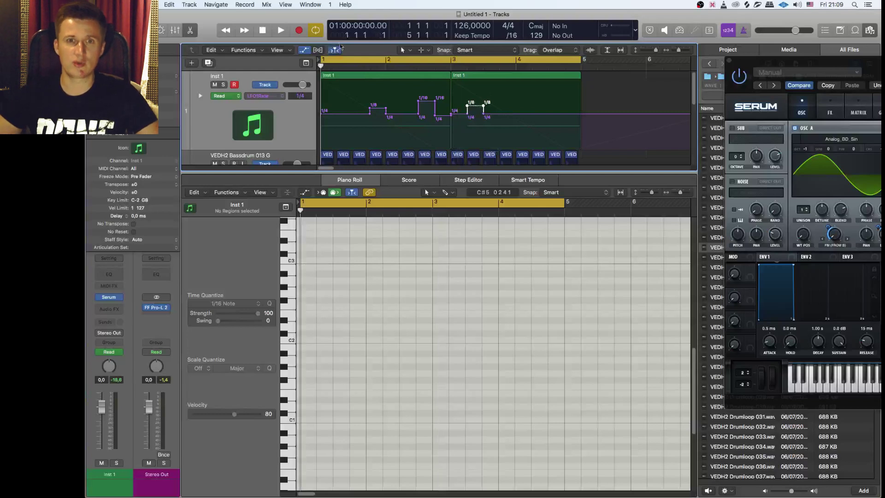
{"action": "key", "text": "space"}
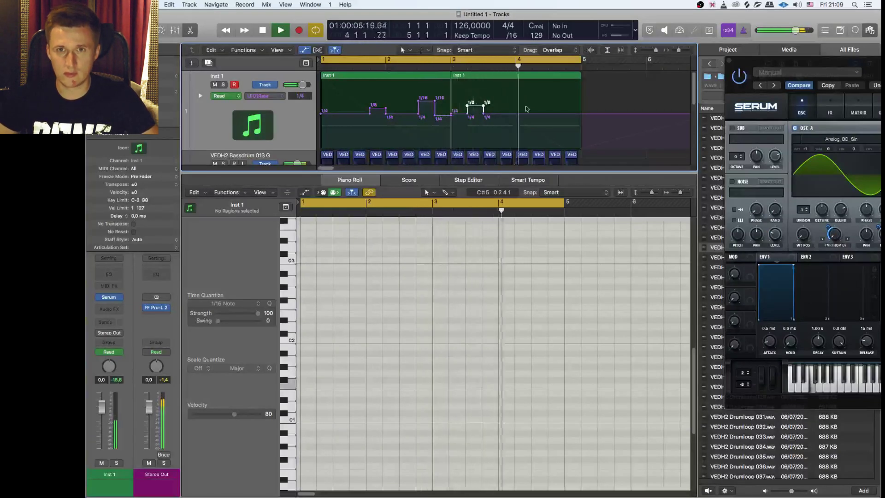
{"action": "key", "text": "space"}
Step: Solo the Inst 1 track, hide the piano roll, and bring up Serum's effects page over the arrangement
{"action": "left_click", "coordinate": [223, 85]}
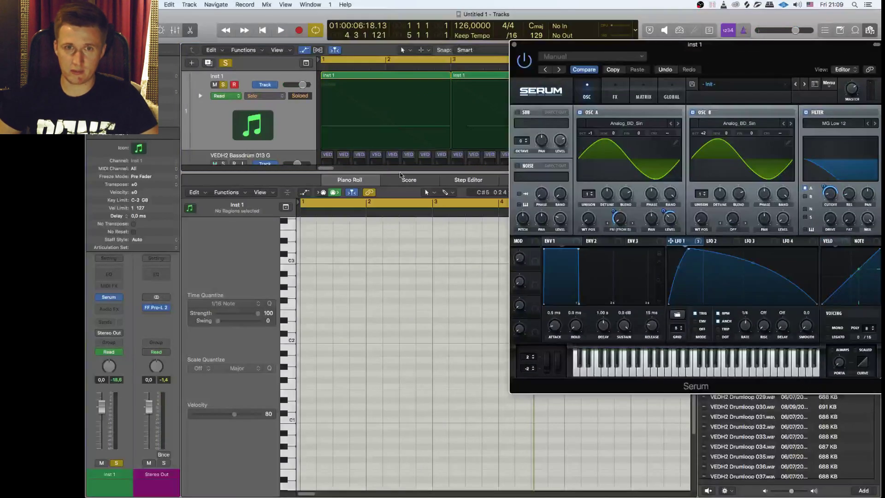
{"action": "key", "text": "p"}
{"action": "left_click", "coordinate": [615, 95]}
{"action": "left_click_drag", "start_coordinate": [742, 50], "coordinate": [549, 128]}
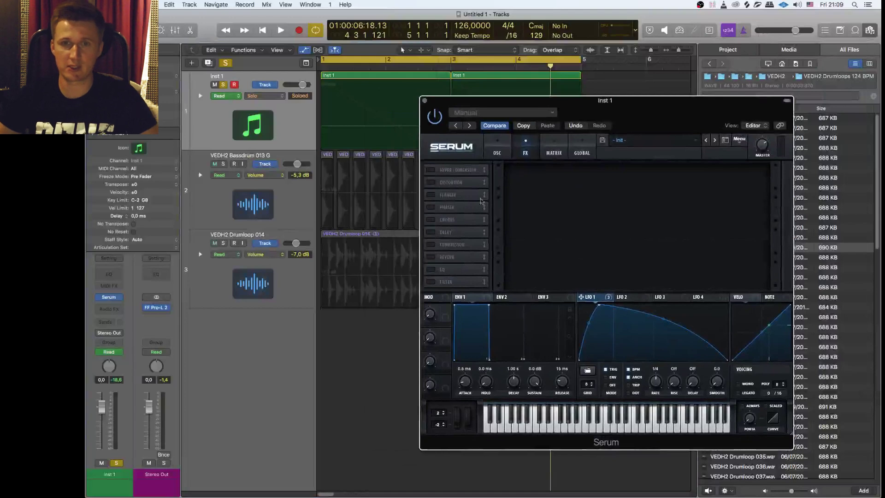
Step: Enable Serum's Distortion as Diode 2 with a post high-pass filter, set the master volume to about 95%, and audition it
{"action": "left_click", "coordinate": [432, 183]}
{"action": "left_click_drag", "start_coordinate": [530, 101], "coordinate": [369, 109]}
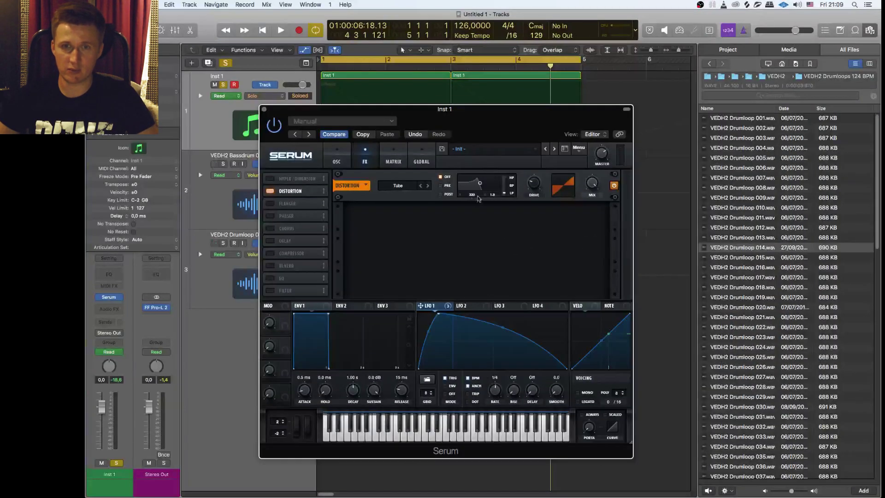
{"action": "left_click", "coordinate": [414, 187]}
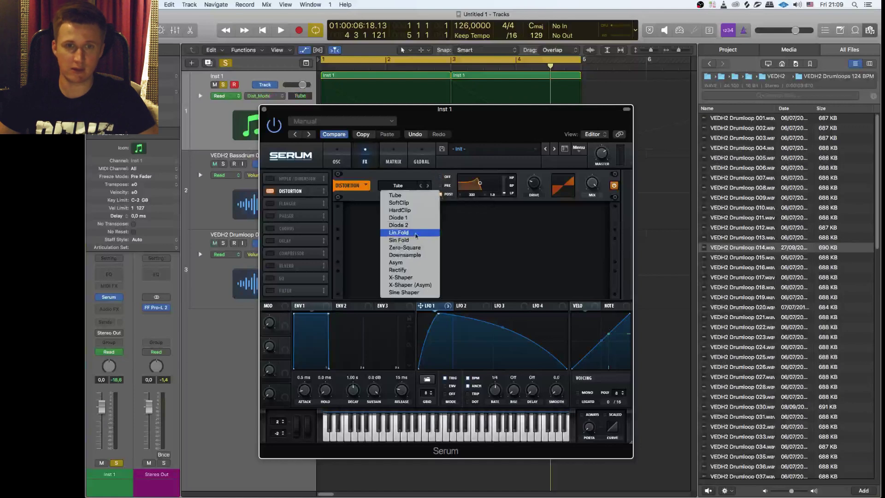
{"action": "left_click", "coordinate": [398, 224]}
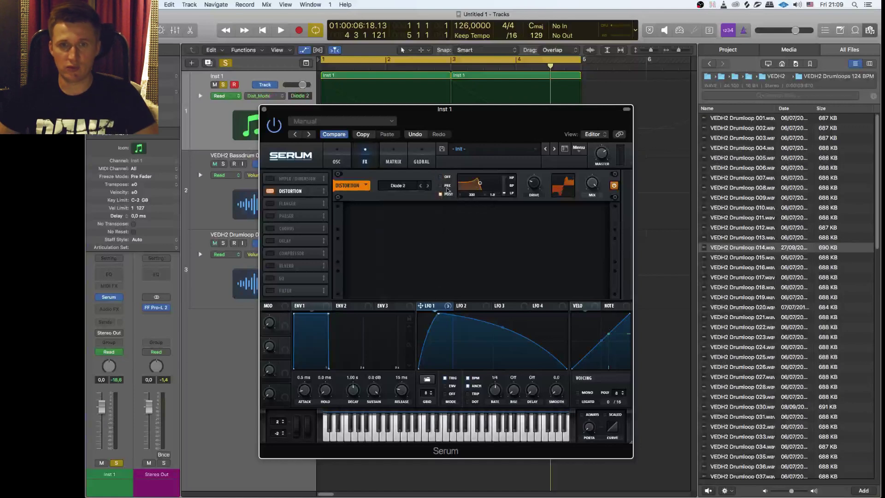
{"action": "left_click_drag", "start_coordinate": [504, 191], "coordinate": [512, 110]}
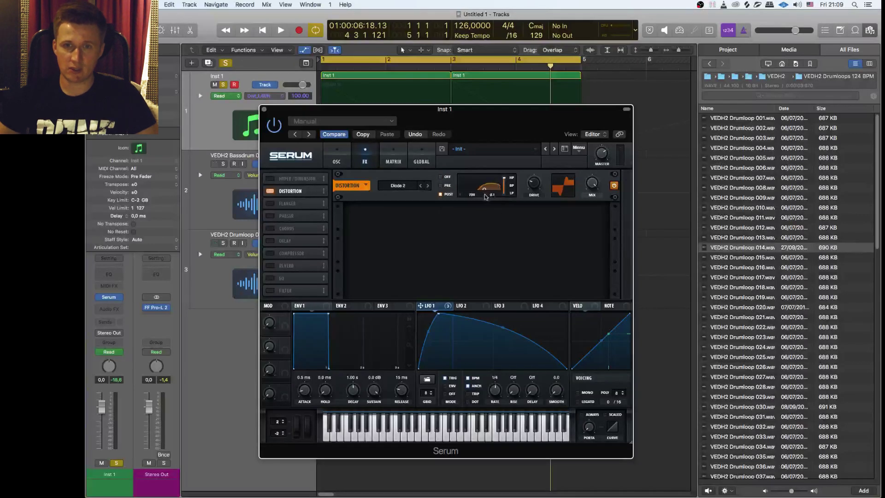
{"action": "left_click_drag", "start_coordinate": [595, 187], "coordinate": [604, 156]}
{"action": "key", "text": "space"}
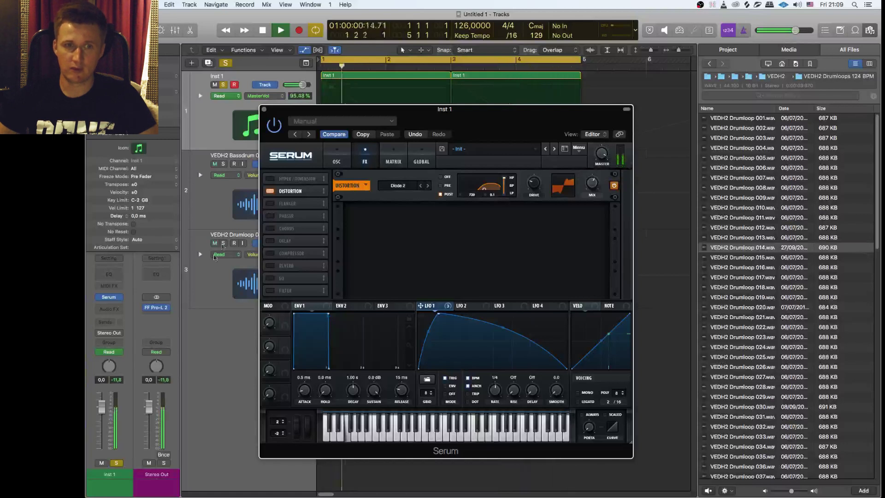
{"action": "key", "text": "space"}
Step: Enable Serum's EQ, cut the low band by about 7.2 dB, and modulate the high band's gain with LFO 1, auditioning it
{"action": "left_click", "coordinate": [271, 279]}
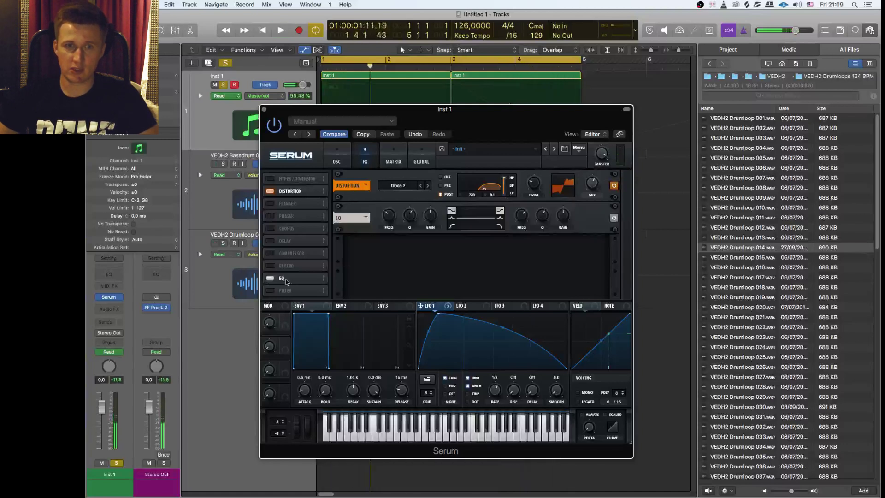
{"action": "left_click_drag", "start_coordinate": [427, 221], "coordinate": [429, 226]}
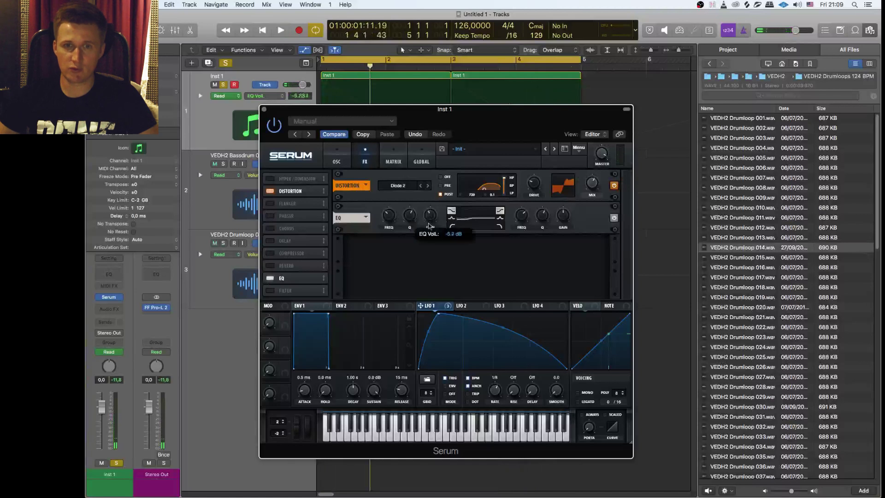
{"action": "key", "text": "space"}
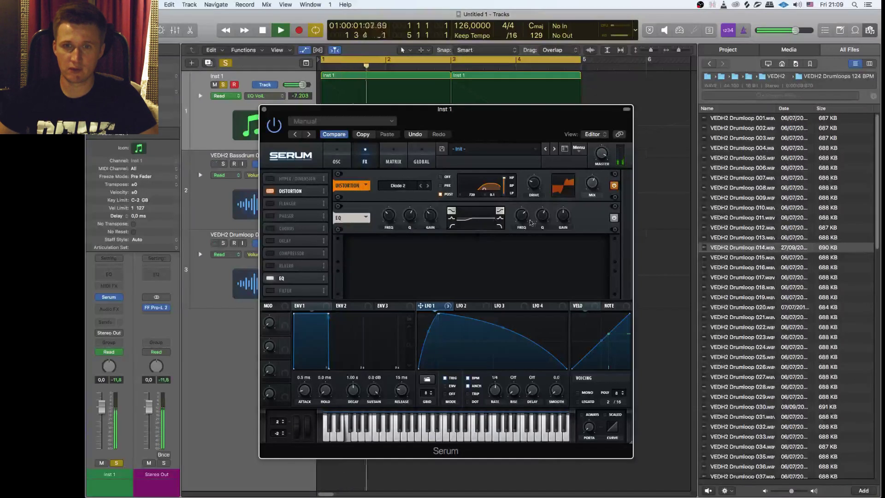
{"action": "left_click_drag", "start_coordinate": [564, 219], "coordinate": [564, 223]}
{"action": "key", "text": "space"}
{"action": "left_click_drag", "start_coordinate": [447, 305], "coordinate": [557, 204]}
{"action": "key", "text": "space"}
{"action": "mouse_move", "coordinate": [561, 215]}
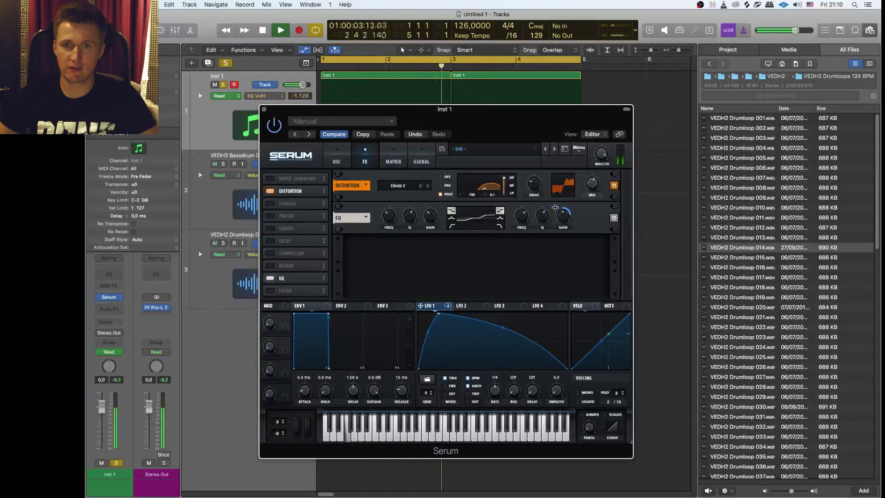
{"action": "key", "text": "space"}
Step: Enable Hyper/Dimension with Hyper mix about 28%, set Dimension mix to 0% modulated by LFO 1, and start playback
{"action": "left_click", "coordinate": [276, 179]}
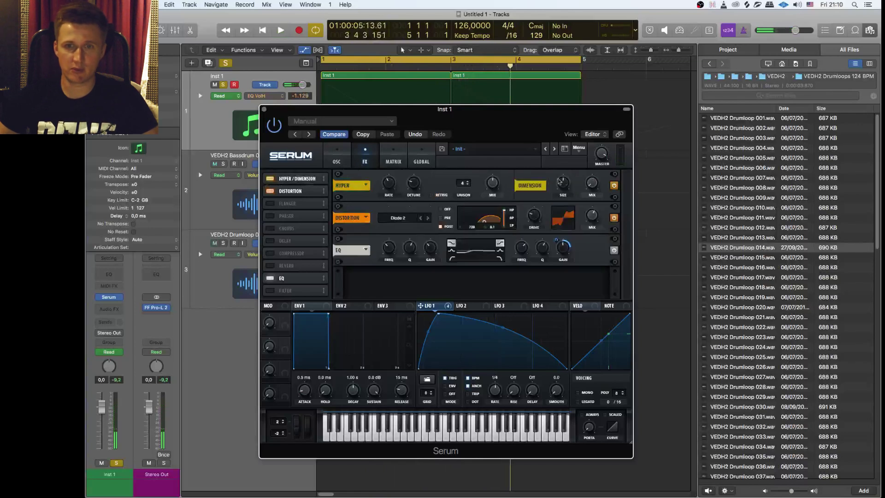
{"action": "mouse_move", "coordinate": [492, 184]}
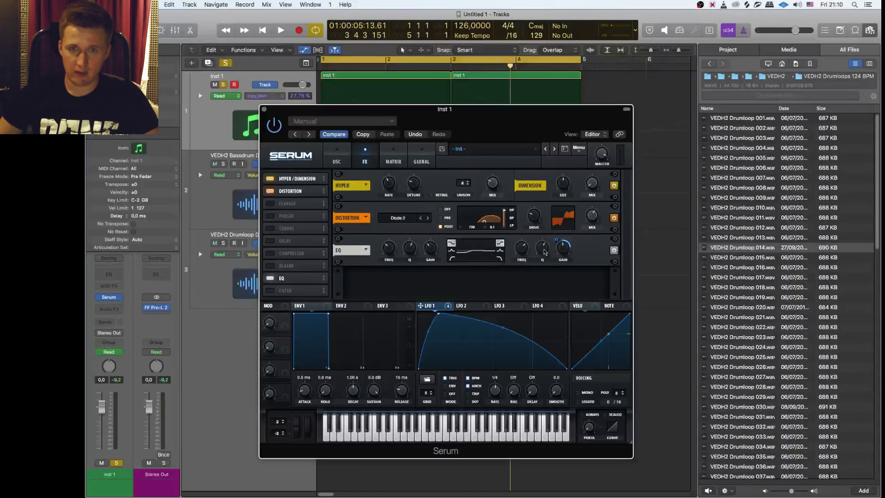
{"action": "left_click_drag", "start_coordinate": [449, 308], "coordinate": [500, 194]}
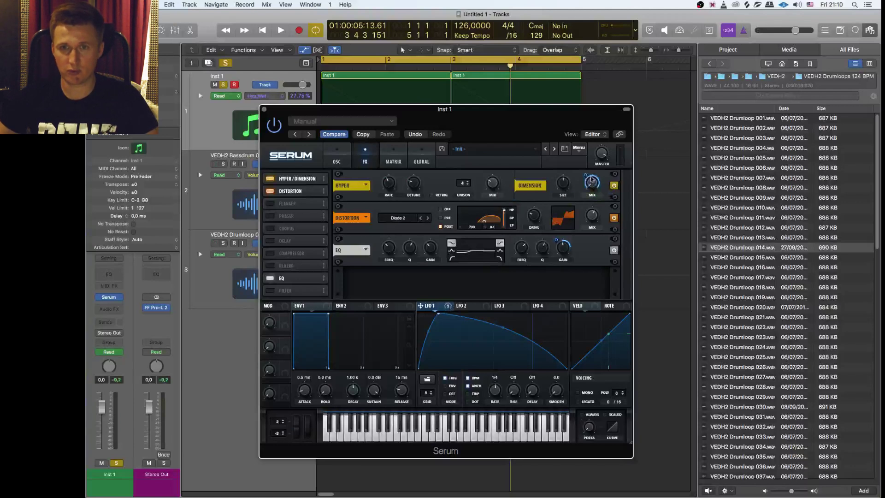
{"action": "left_click_drag", "start_coordinate": [593, 181], "coordinate": [592, 182]}
{"action": "key", "text": "space"}
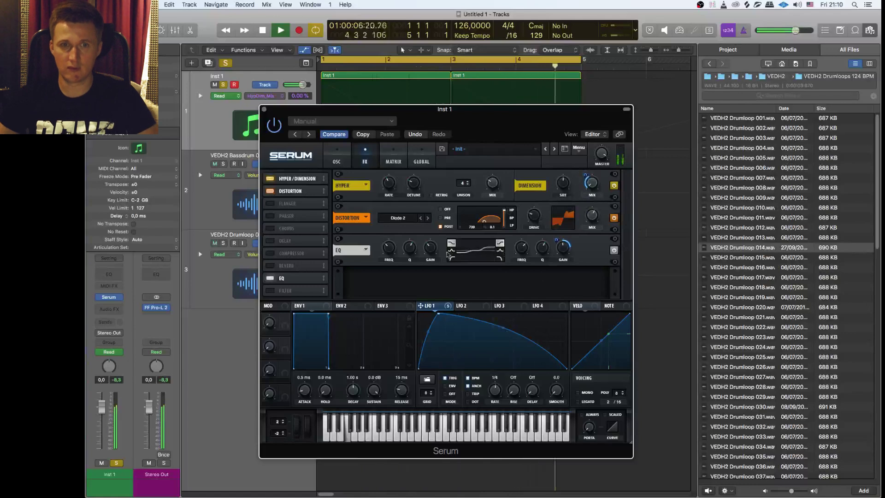
Step: Lower the distortion filter's frequency to its minimum, switch the distortion to Lin.Fold, and set its mix to about 15%
{"action": "left_click", "coordinate": [336, 156]}
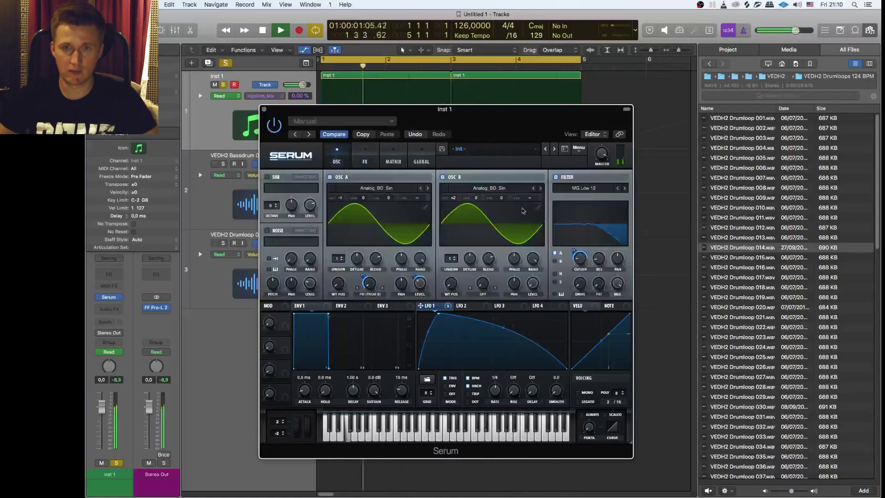
{"action": "left_click", "coordinate": [369, 161]}
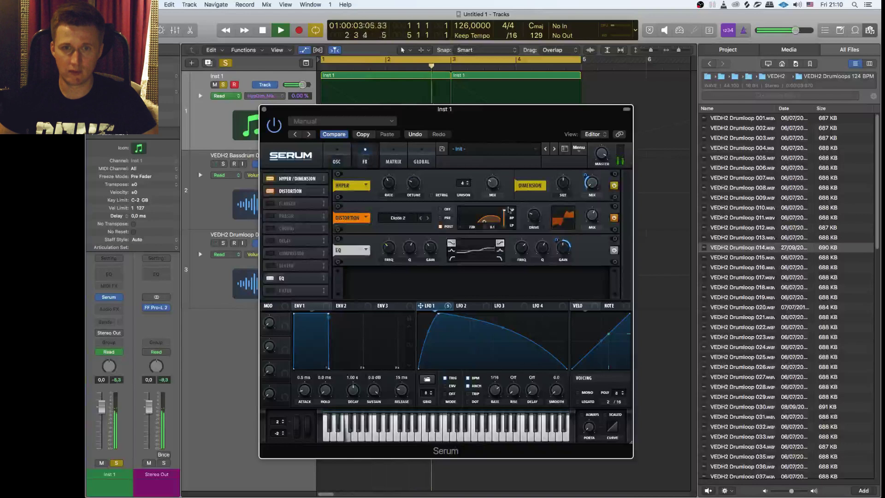
{"action": "left_click_drag", "start_coordinate": [485, 225], "coordinate": [472, 224]}
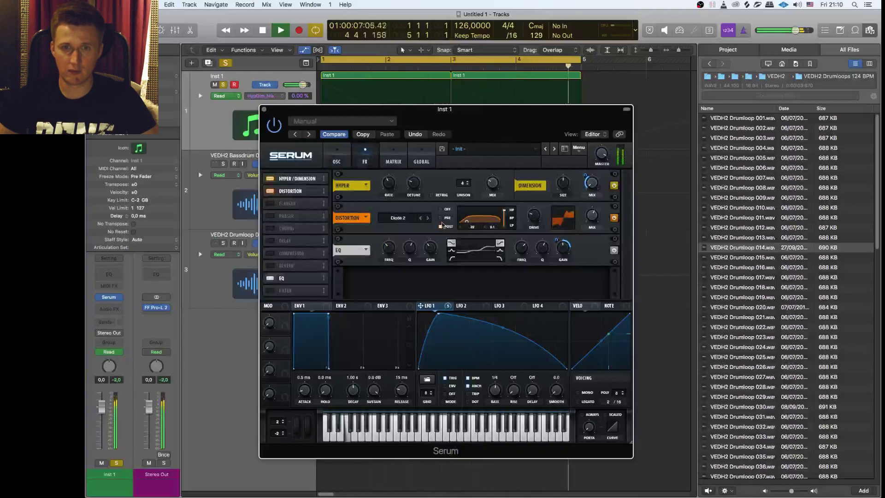
{"action": "left_click", "coordinate": [427, 219]}
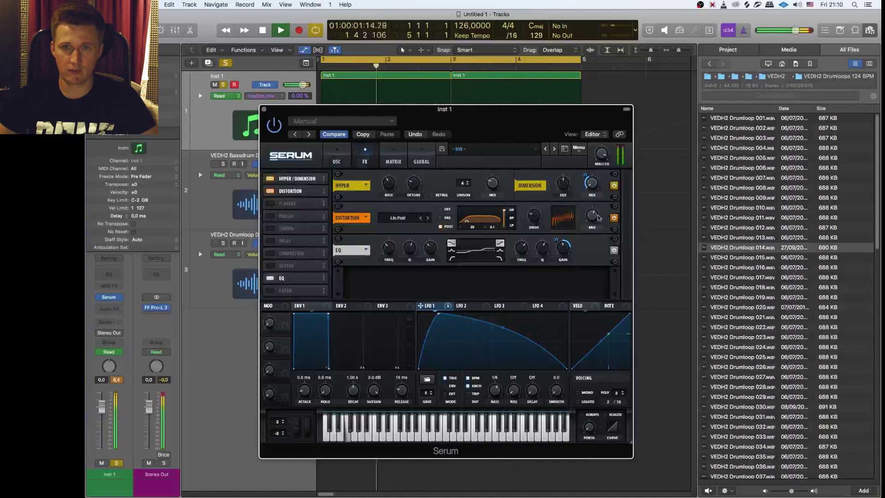
{"action": "left_click_drag", "start_coordinate": [598, 216], "coordinate": [589, 236]}
{"action": "key", "text": "space"}
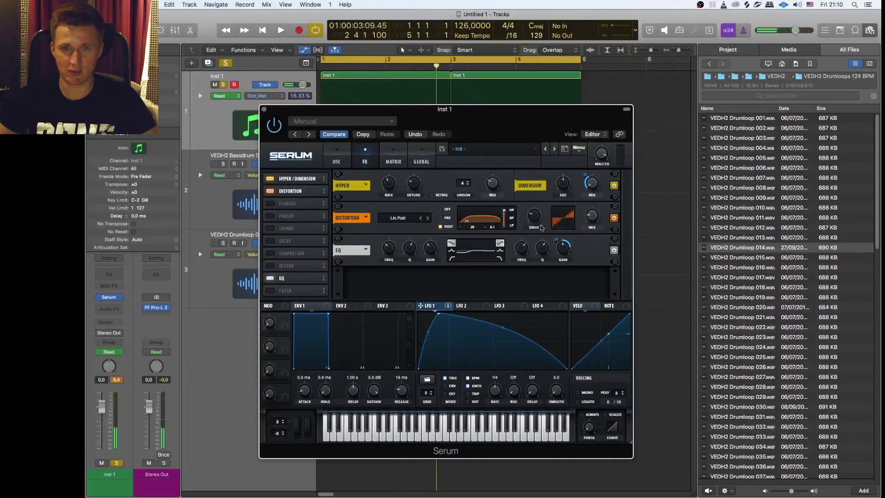
Step: Readjust the distortion's drive during playback, set its mix to about 10%, and shift its filter type blend to 58%
{"action": "left_click_drag", "start_coordinate": [536, 216], "coordinate": [535, 223]}
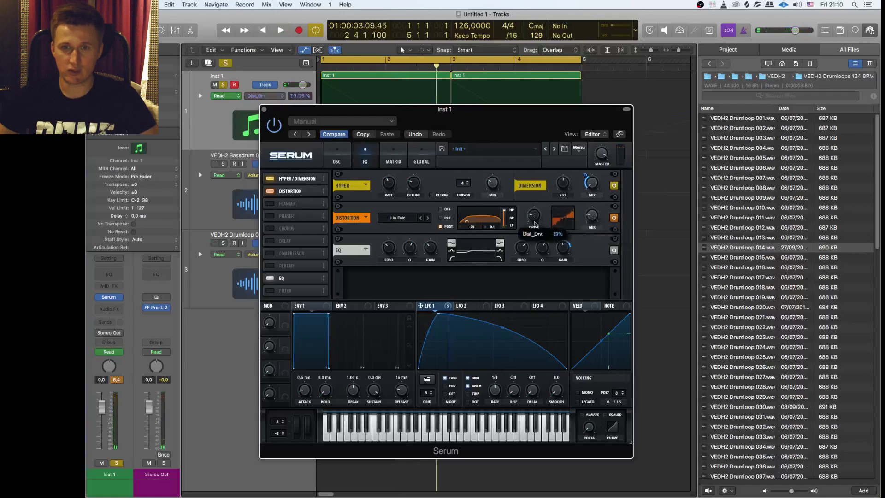
{"action": "key", "text": "space"}
{"action": "left_click", "coordinate": [592, 215]}
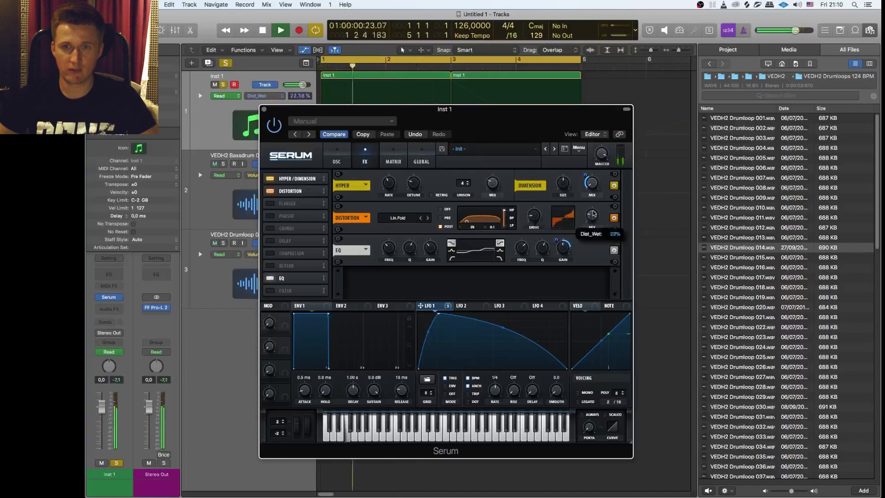
{"action": "left_click", "coordinate": [535, 215]}
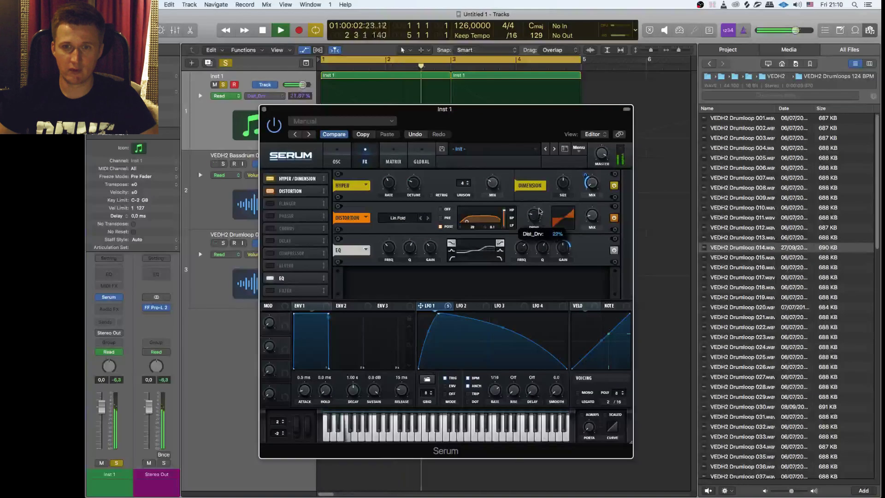
{"action": "left_click", "coordinate": [592, 215]}
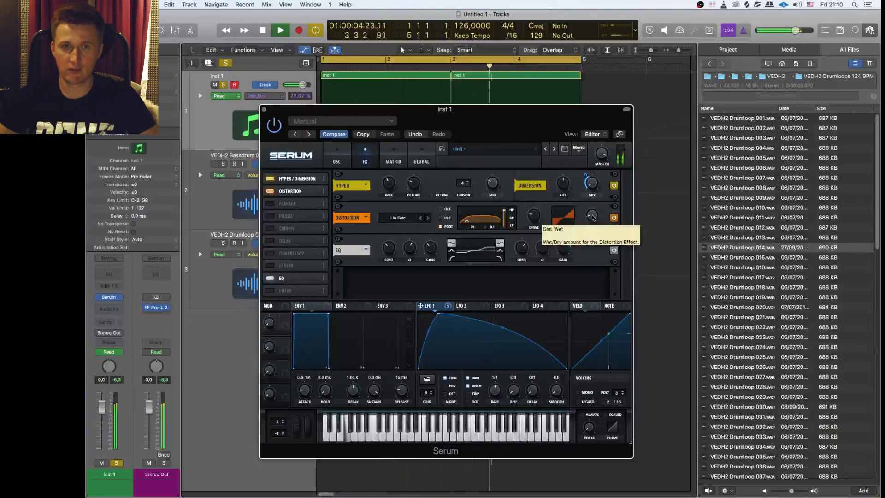
{"action": "left_click_drag", "start_coordinate": [592, 216], "coordinate": [593, 218]}
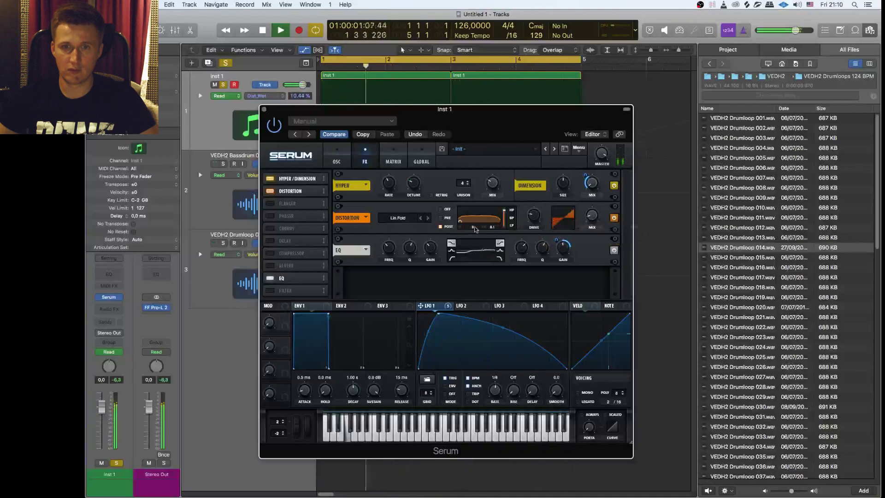
{"action": "left_click_drag", "start_coordinate": [507, 219], "coordinate": [502, 239]}
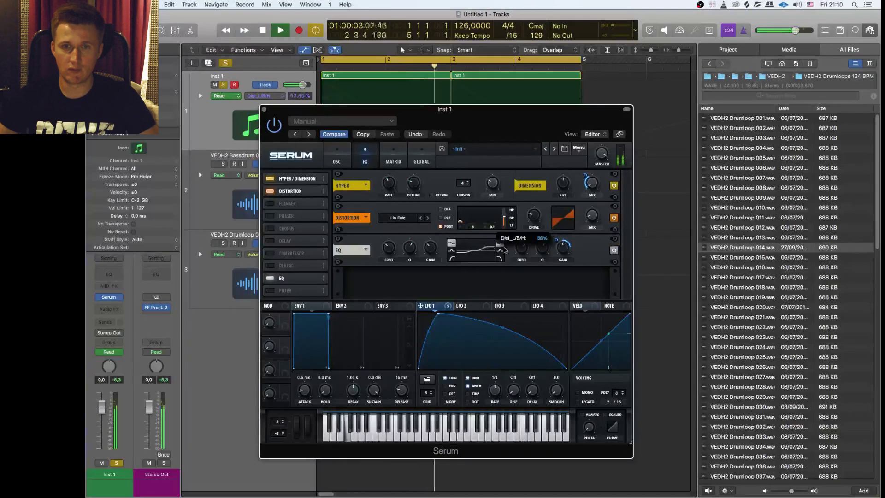
Step: Audition the distortion filter at Pre, return it to Post, and set the EQ's high-band gain to about -1.2 dB before stopping playback
{"action": "left_click", "coordinate": [441, 218]}
{"action": "left_click", "coordinate": [440, 226]}
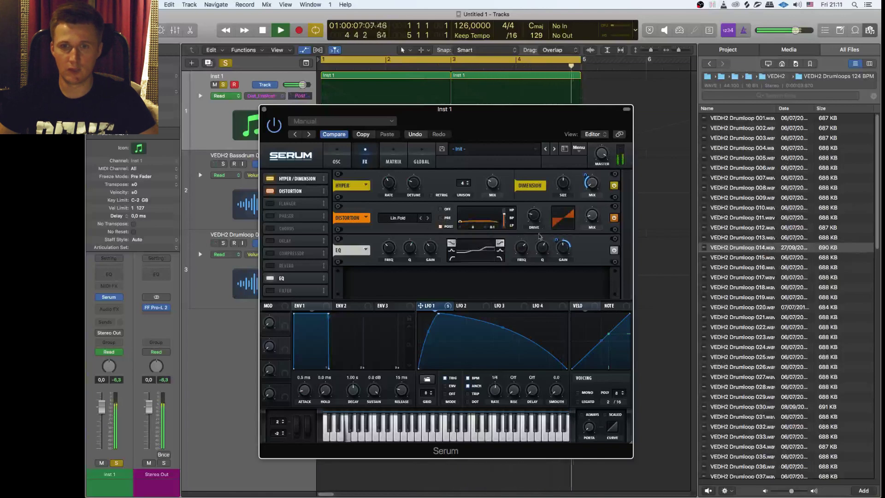
{"action": "left_click_drag", "start_coordinate": [566, 250], "coordinate": [562, 248]}
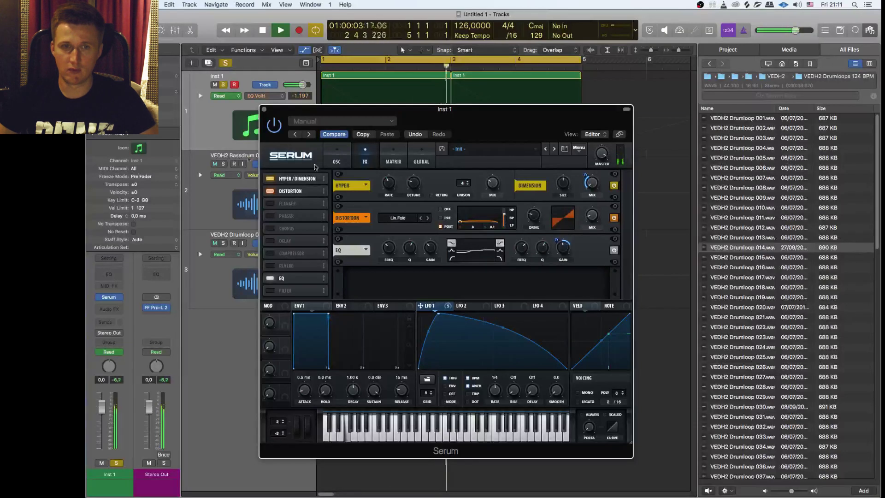
{"action": "key", "text": "space"}
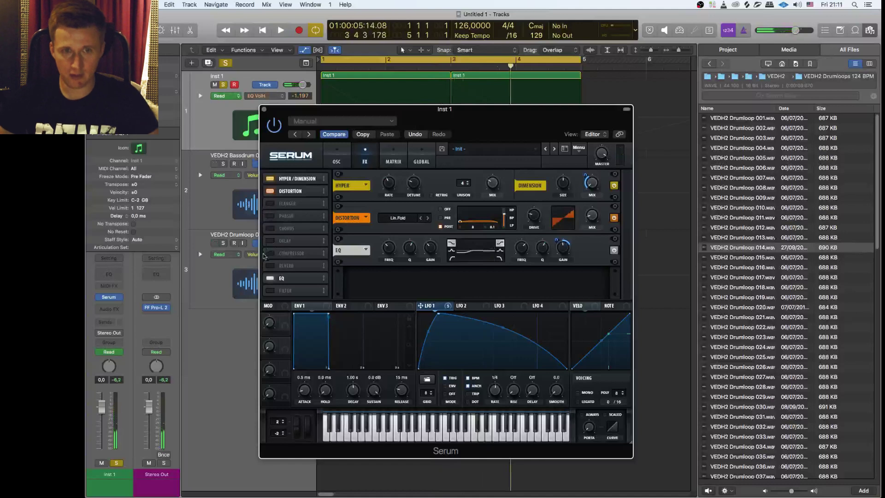
Step: Move EQ directly after Distortion in Serum's effects order and insert LFOTool on the Inst 1 channel
{"action": "left_click_drag", "start_coordinate": [289, 282], "coordinate": [297, 206]}
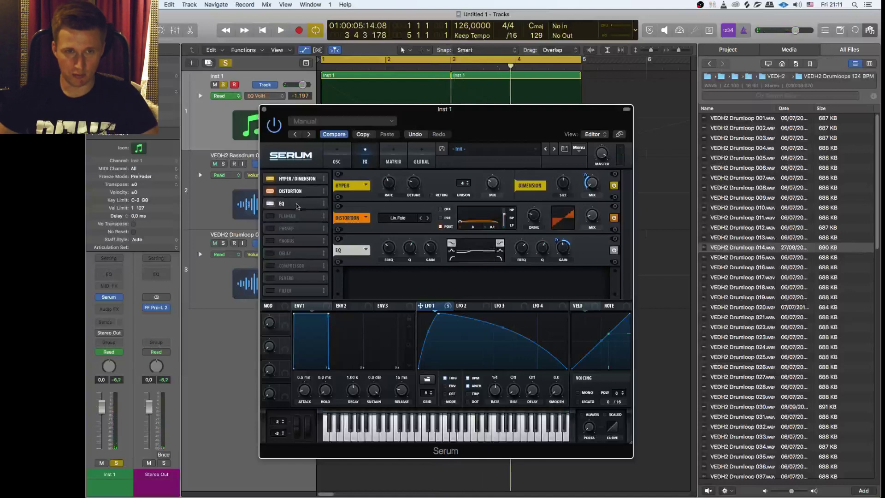
{"action": "left_click", "coordinate": [116, 309]}
{"action": "scroll", "coordinate": [120, 392], "scroll_direction": "down", "scroll_amount": 3}
{"action": "mouse_move", "coordinate": [134, 444]}
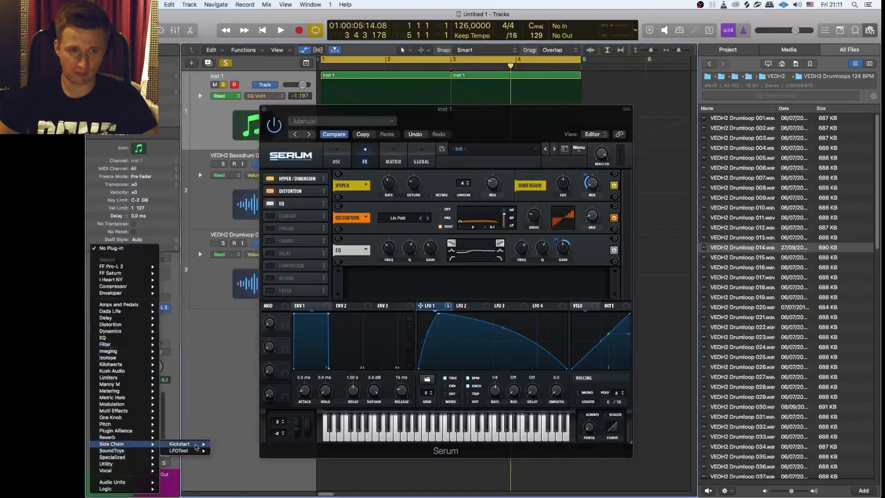
{"action": "left_click", "coordinate": [189, 451]}
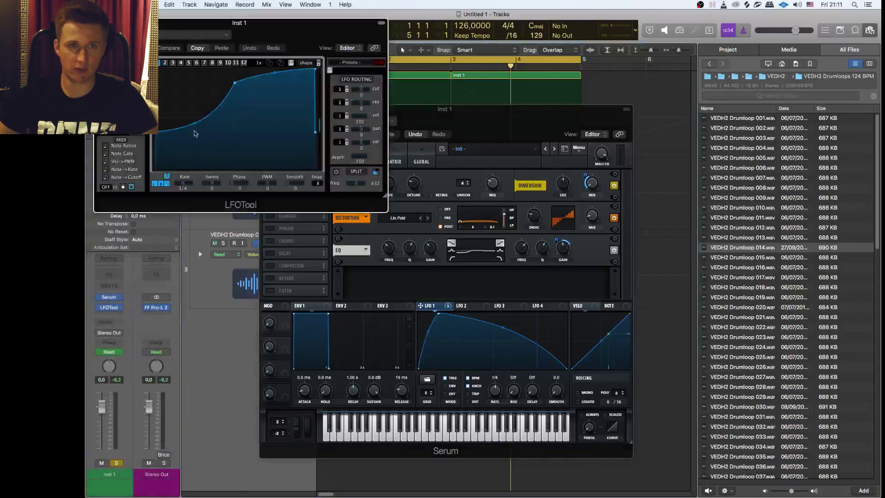
{"action": "left_click_drag", "start_coordinate": [267, 41], "coordinate": [439, 135]}
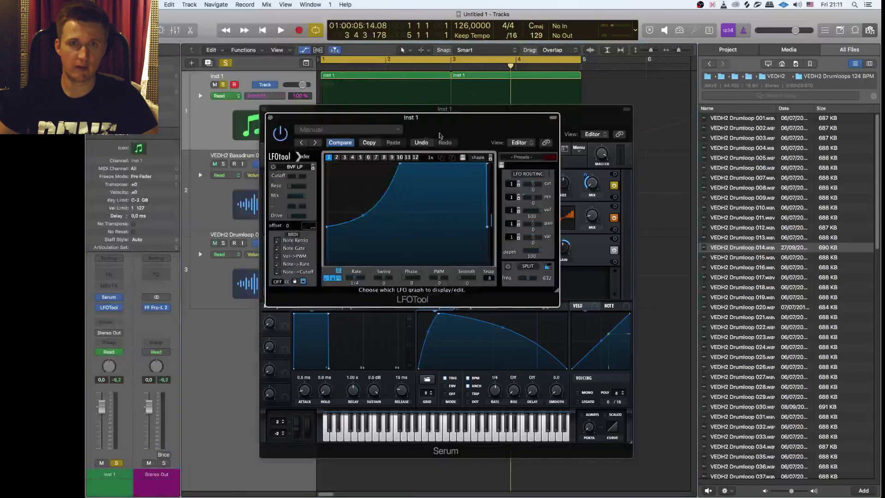
Step: Unsolo Inst 1, play the full loop, and raise the Inst 1 volume to +1.7 dB with a slight Dimension mix tweak
{"action": "left_click", "coordinate": [220, 85]}
{"action": "key", "text": "space"}
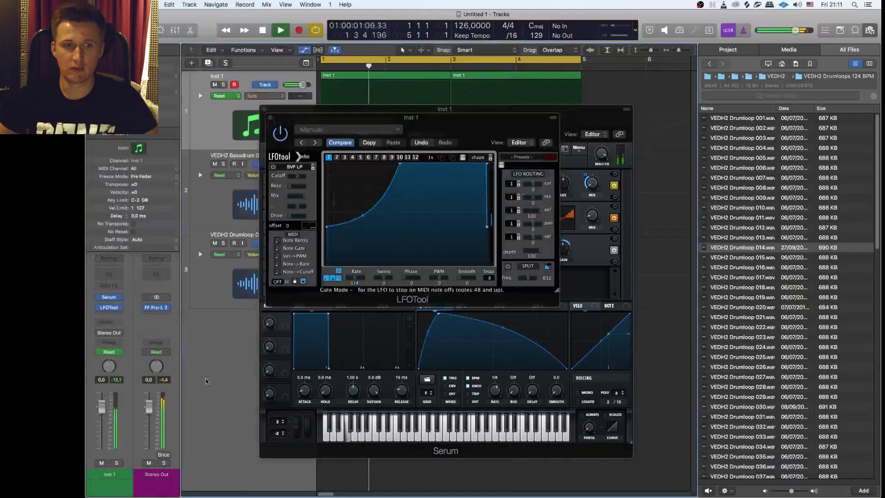
{"action": "left_click", "coordinate": [597, 112]}
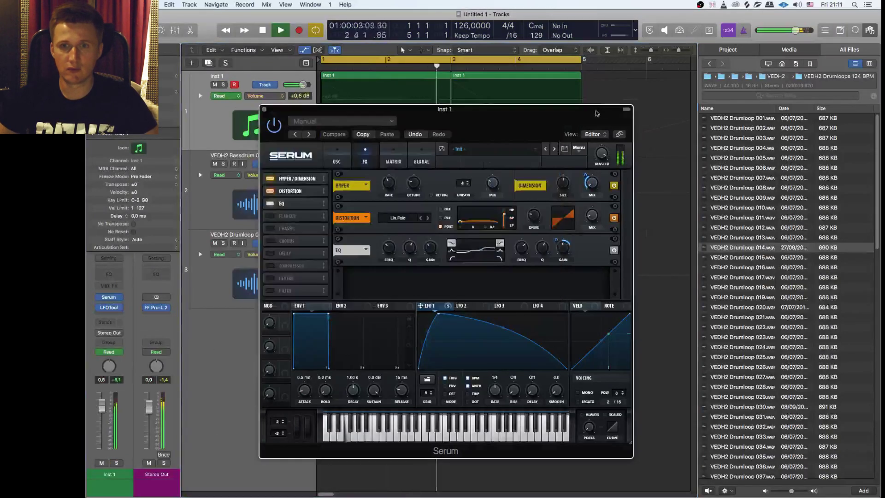
{"action": "left_click_drag", "start_coordinate": [591, 182], "coordinate": [590, 185]}
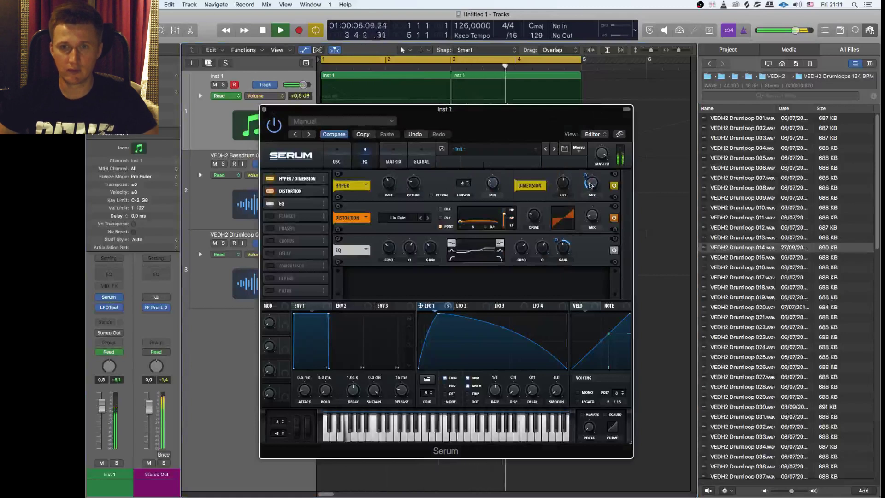
{"action": "left_click_drag", "start_coordinate": [102, 409], "coordinate": [102, 406]}
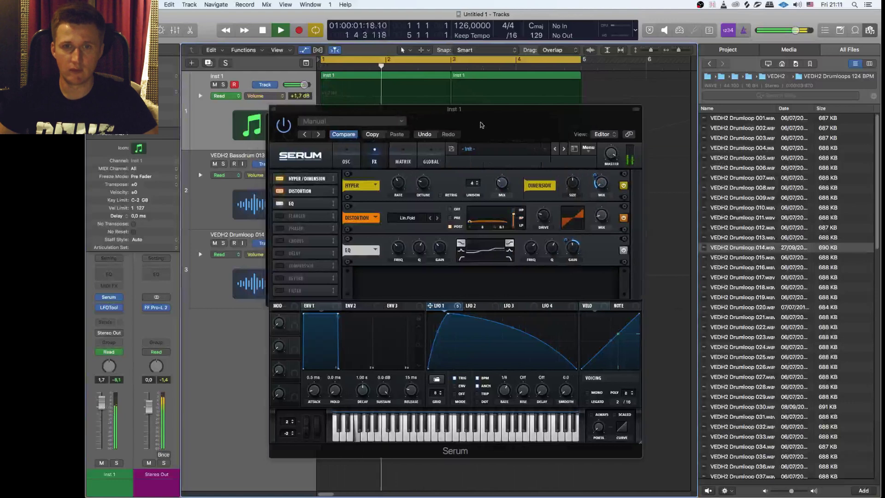
Step: Stop playback and insert FF Saturn ahead of LFOTool on the Inst 1 channel
{"action": "left_click_drag", "start_coordinate": [470, 126], "coordinate": [880, 141]}
{"action": "key", "text": "space"}
{"action": "left_click_drag", "start_coordinate": [444, 121], "coordinate": [694, 139]}
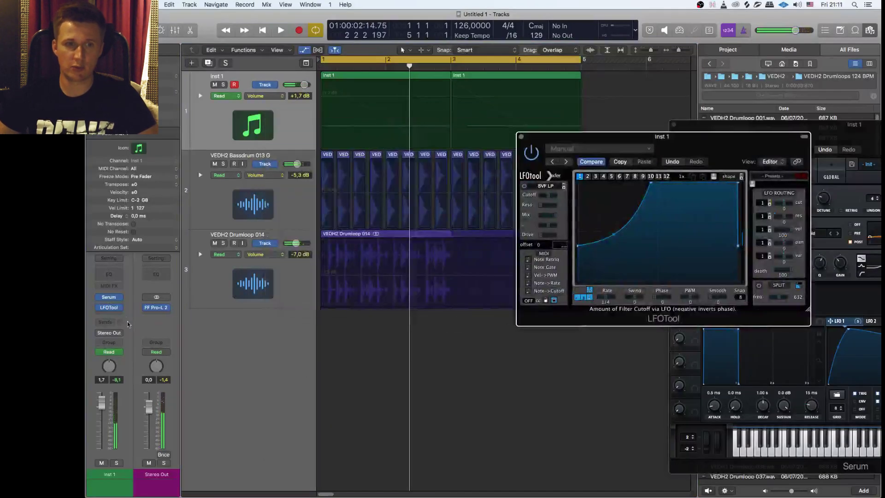
{"action": "left_click", "coordinate": [110, 311]}
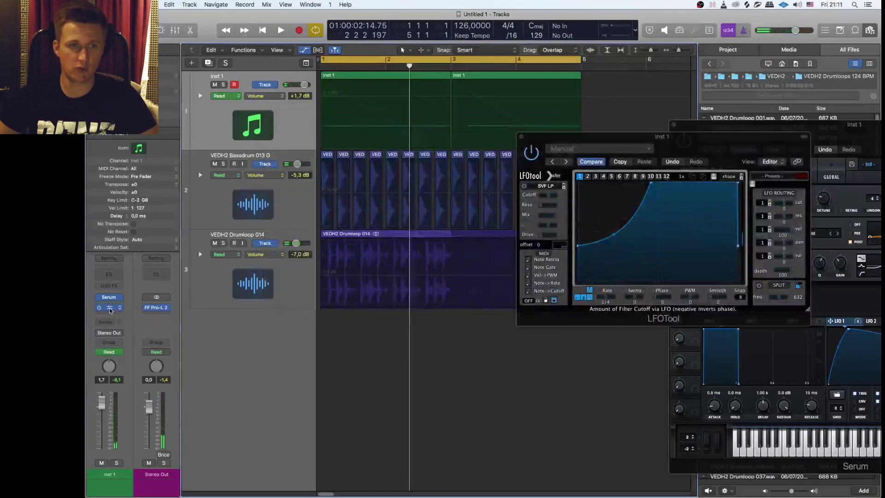
{"action": "left_click", "coordinate": [111, 315]}
{"action": "mouse_move", "coordinate": [115, 325]}
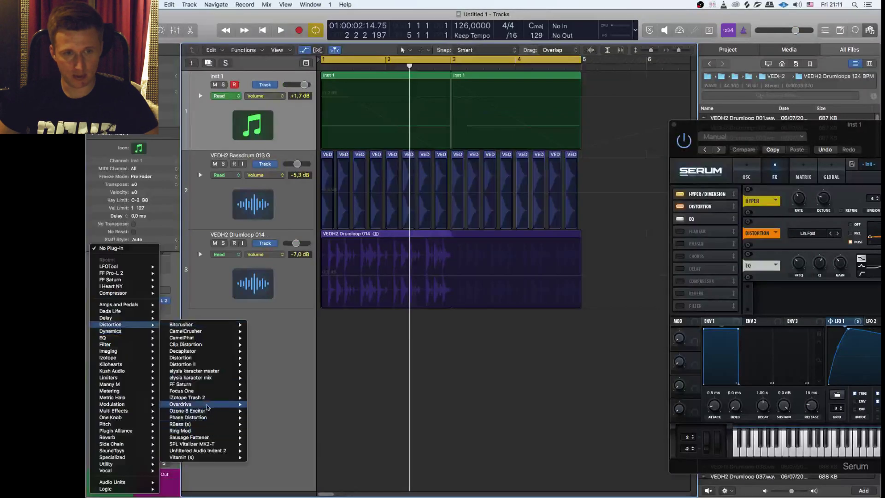
{"action": "mouse_move", "coordinate": [201, 391]}
{"action": "left_click", "coordinate": [264, 384]}
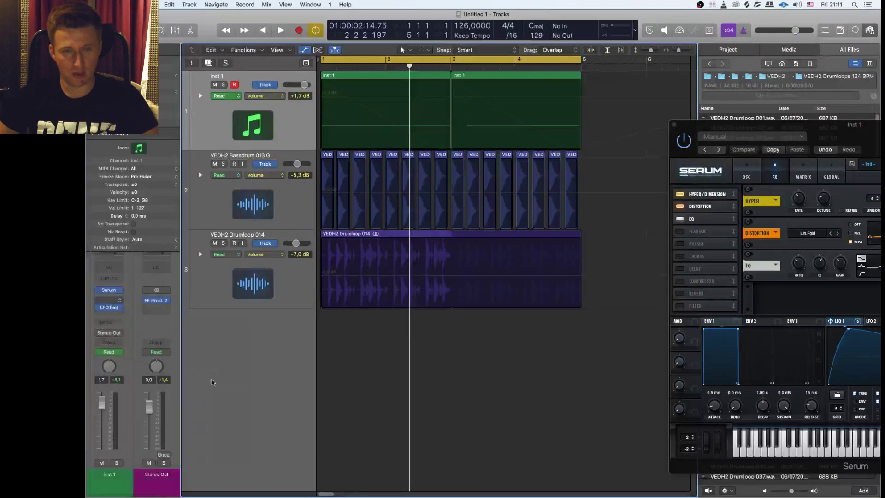
{"action": "left_click_drag", "start_coordinate": [251, 174], "coordinate": [269, 142]}
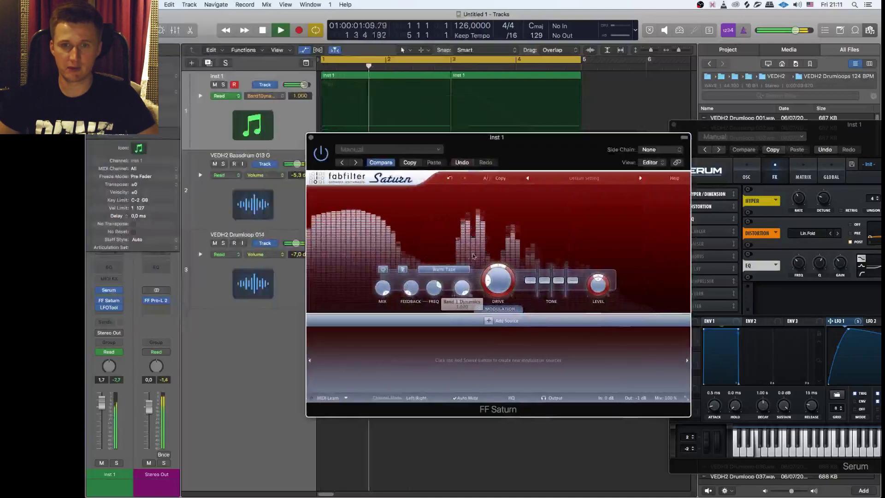
Step: Set FF Saturn's band style to Heavy Saturation and boost its treble and presence, with treble at about +7.9 dB
{"action": "left_click_drag", "start_coordinate": [547, 281], "coordinate": [558, 275]}
{"action": "left_click", "coordinate": [456, 271]}
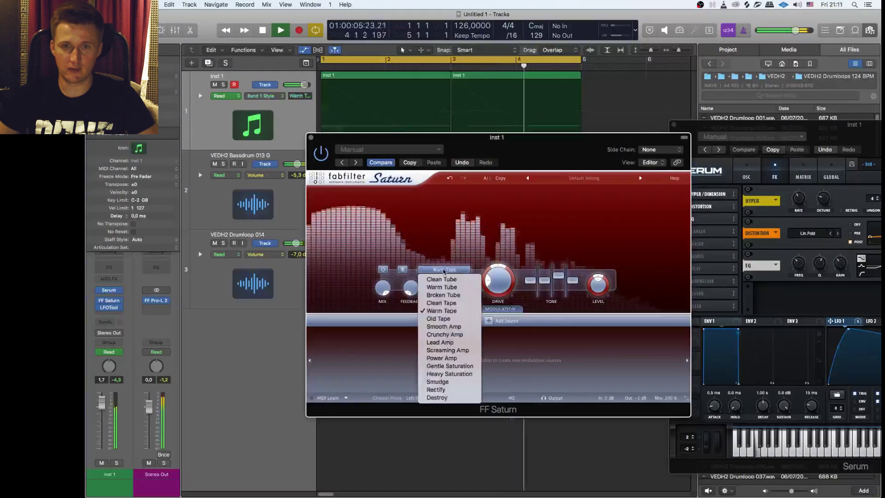
{"action": "left_click", "coordinate": [465, 374]}
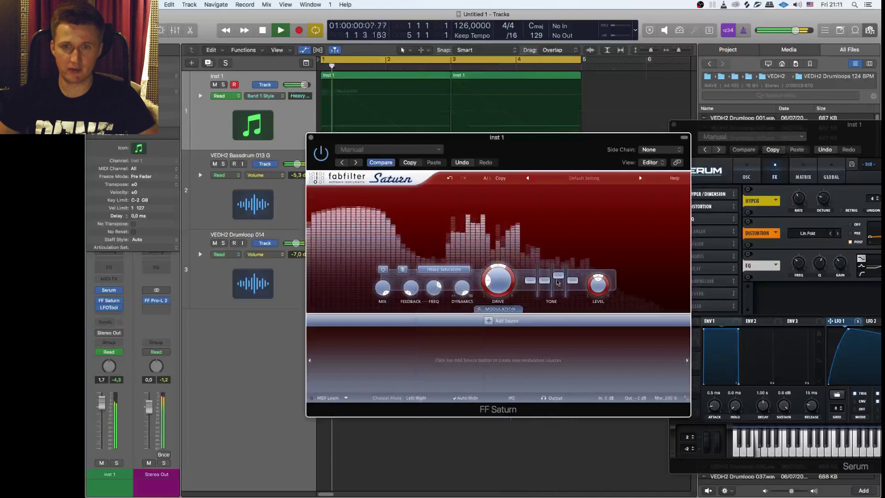
{"action": "mouse_move", "coordinate": [573, 279]}
{"action": "left_mouse_down"}
{"action": "mouse_move", "coordinate": [573, 270]}
{"action": "mouse_move", "coordinate": [559, 271]}
{"action": "left_mouse_up"}
{"action": "left_click_drag", "start_coordinate": [790, 149], "coordinate": [569, 92]}
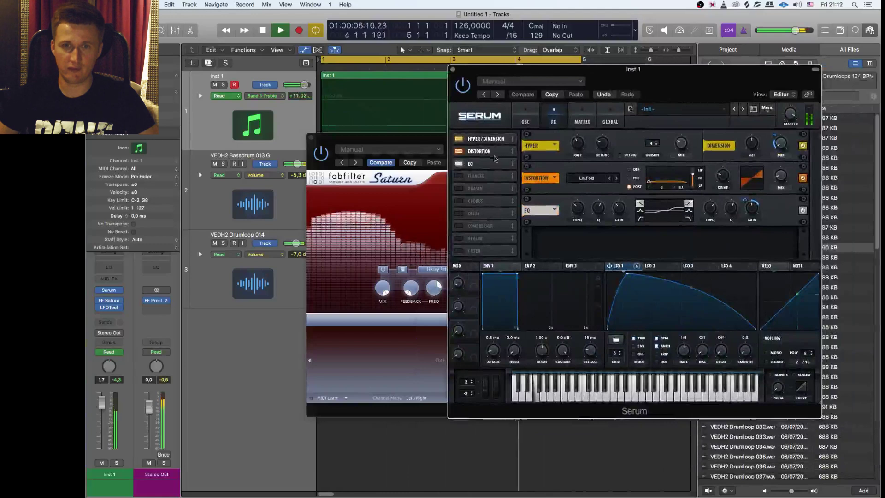
{"action": "left_click", "coordinate": [438, 142]}
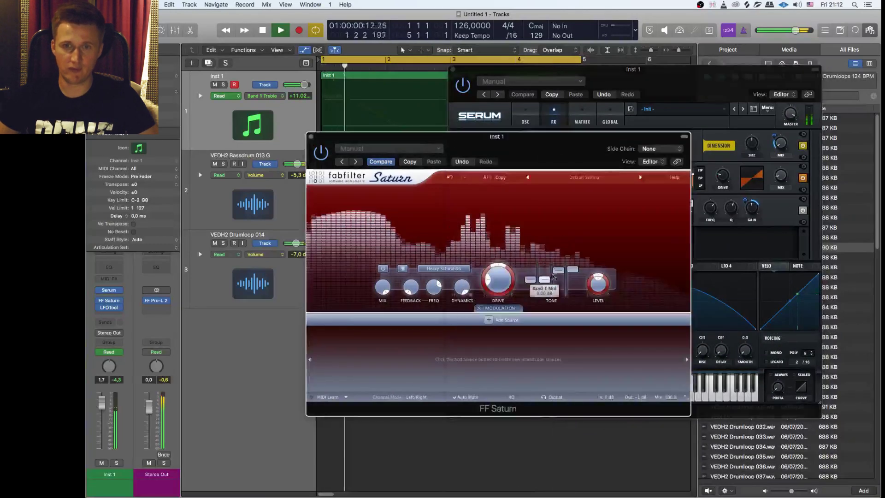
Step: Return to Serum's oscillator page, bend LFO 1's falling curve inward for a faster decay, and restart playback
{"action": "left_click_drag", "start_coordinate": [638, 81], "coordinate": [657, 83]}
{"action": "left_click", "coordinate": [542, 119]}
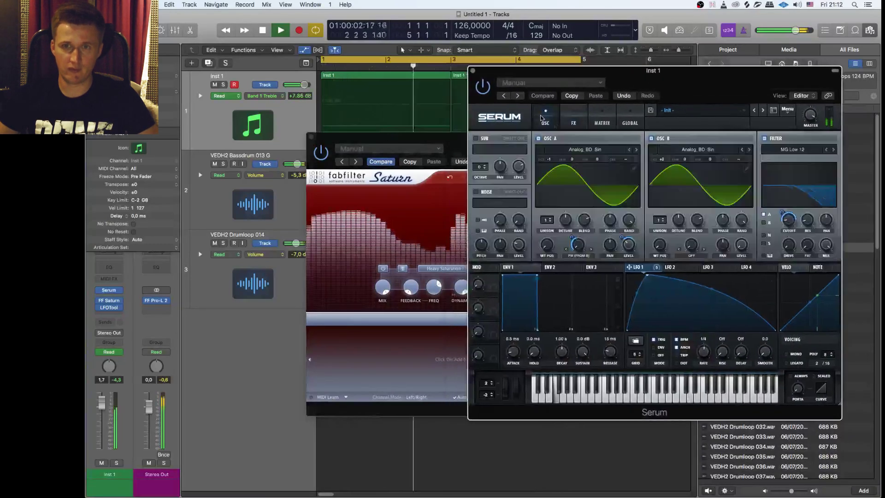
{"action": "key", "text": "space"}
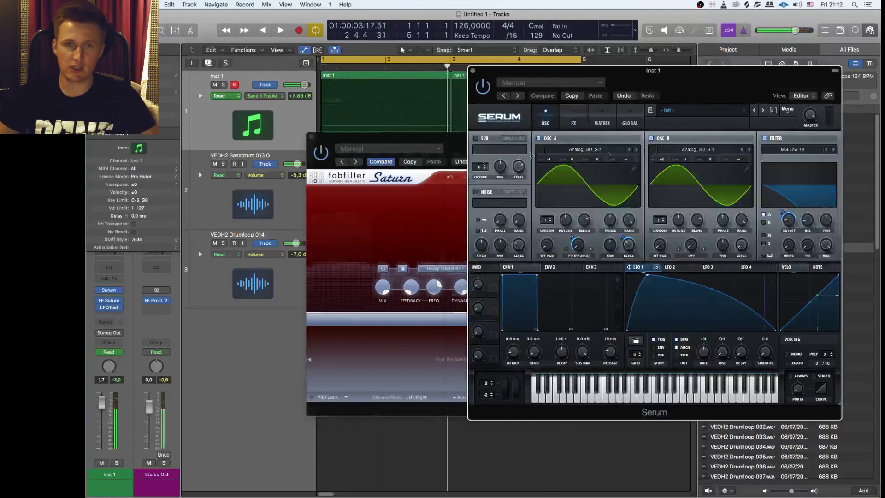
{"action": "left_click_drag", "start_coordinate": [417, 140], "coordinate": [880, 271]}
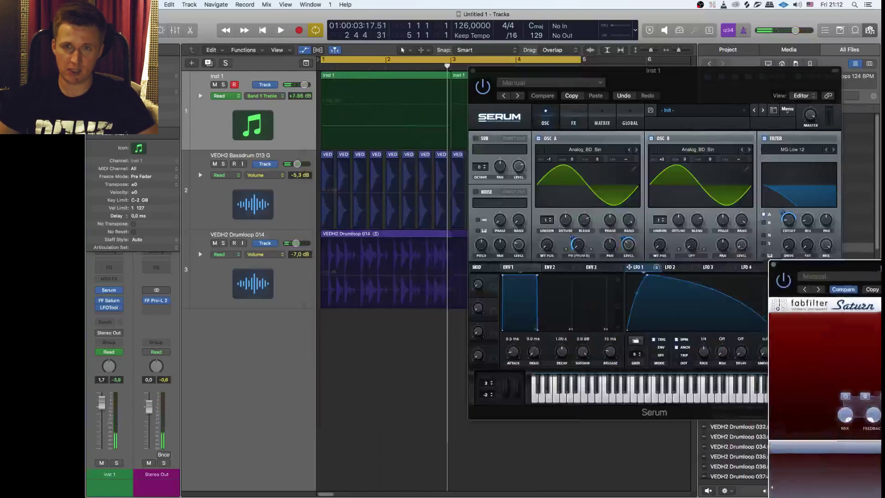
{"action": "left_click_drag", "start_coordinate": [683, 71], "coordinate": [558, 64]}
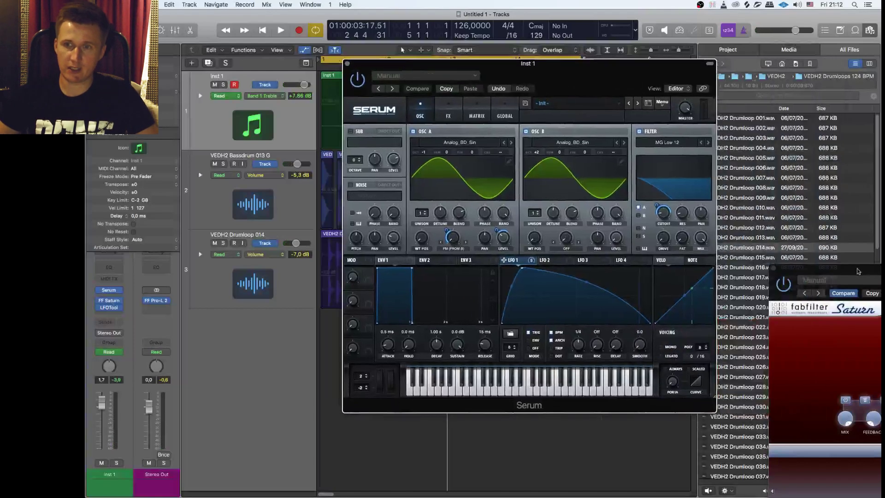
{"action": "left_click_drag", "start_coordinate": [858, 271], "coordinate": [688, 208]}
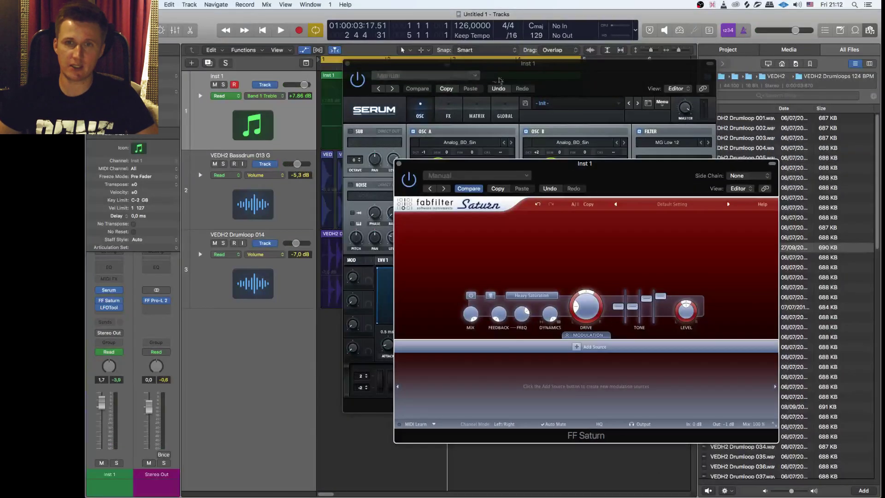
{"action": "left_click", "coordinate": [494, 79]}
{"action": "left_click_drag", "start_coordinate": [584, 282], "coordinate": [585, 300]}
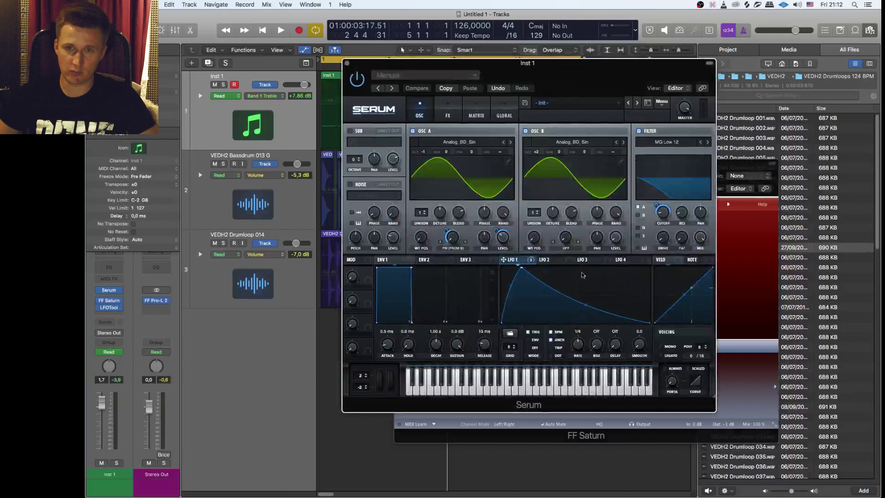
{"action": "key", "text": "space"}
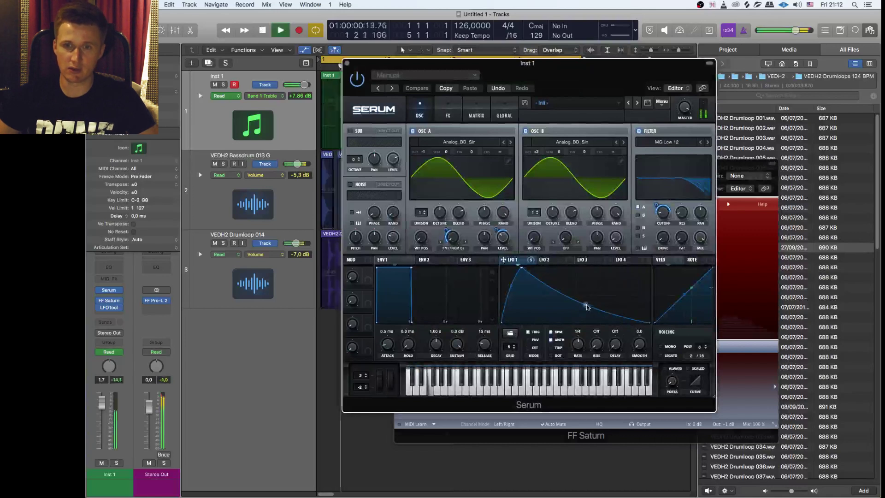
Step: Fine-tune filter cutoff, oscillator A level and LFO 1's decay during playback, and set oscillator A's FM warp to about 10% with adjusted modulation depth
{"action": "left_click_drag", "start_coordinate": [664, 213], "coordinate": [665, 207]}
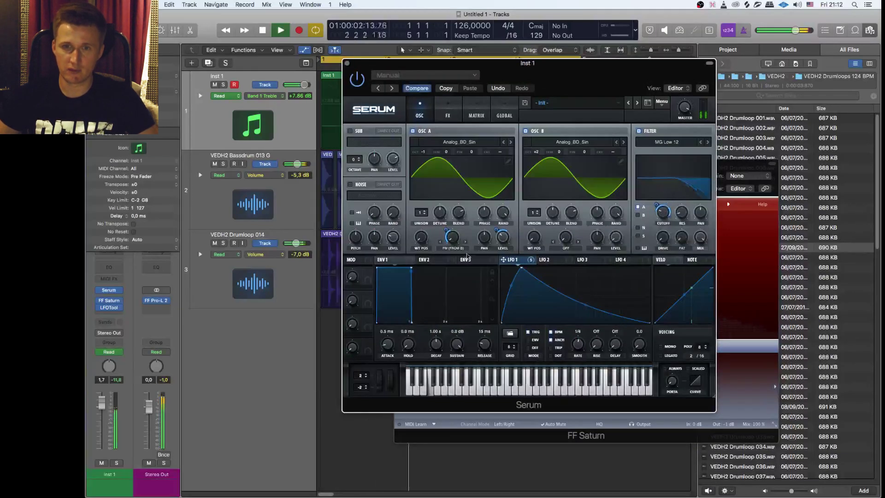
{"action": "left_click_drag", "start_coordinate": [504, 238], "coordinate": [507, 224]}
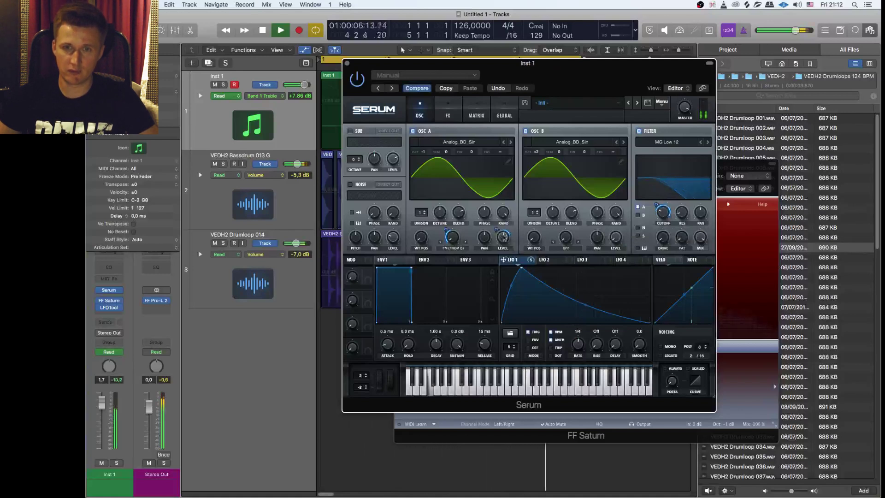
{"action": "left_click_drag", "start_coordinate": [584, 306], "coordinate": [588, 301]}
{"action": "left_click_drag", "start_coordinate": [504, 259], "coordinate": [452, 233]}
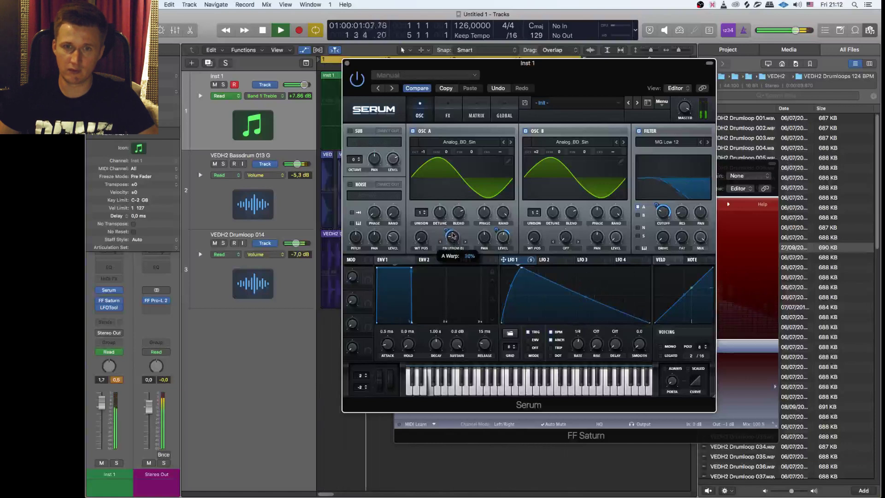
{"action": "left_click_drag", "start_coordinate": [445, 230], "coordinate": [448, 232]}
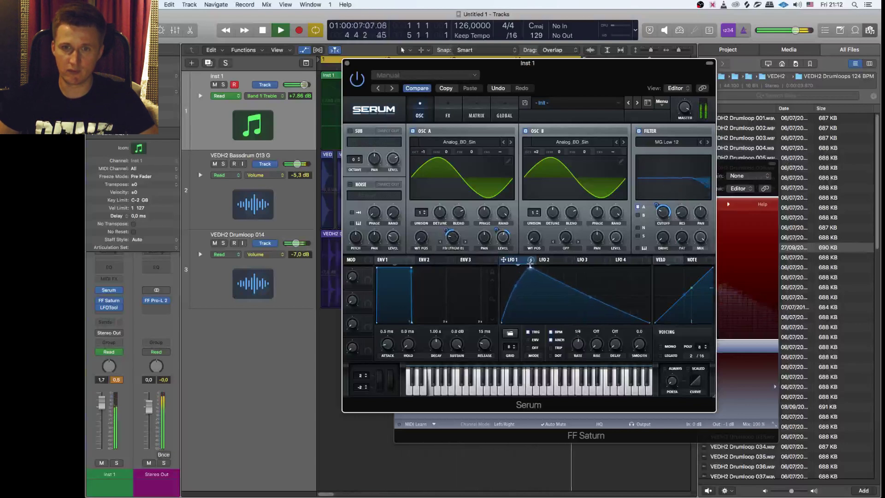
Step: Reposition LFO 1's peak slightly earlier, deepen its falling curve, and readjust the filter cutoff
{"action": "left_click_drag", "start_coordinate": [531, 264], "coordinate": [524, 264]}
{"action": "left_click_drag", "start_coordinate": [587, 297], "coordinate": [584, 291]}
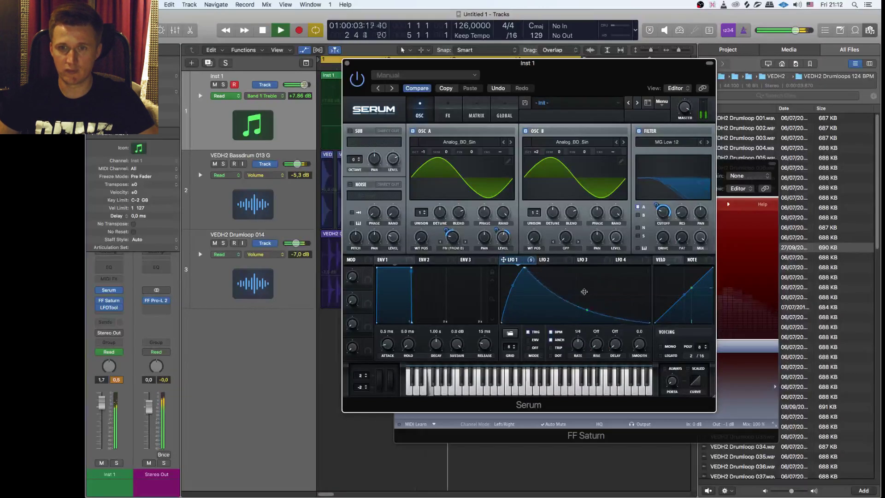
{"action": "left_click_drag", "start_coordinate": [663, 211], "coordinate": [664, 213]}
Step: Set the distortion drive to about 20% and the EQ's high-band frequency to about 2763 Hz in Serum's effects
{"action": "left_click", "coordinate": [447, 113]}
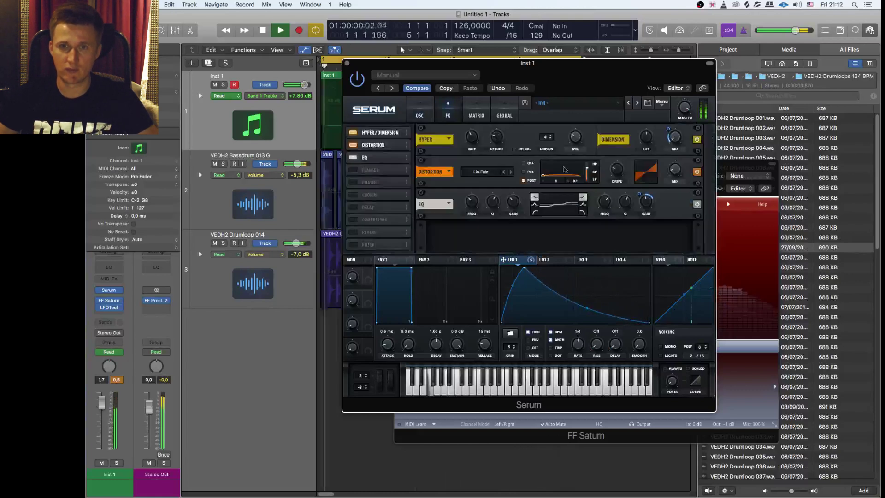
{"action": "left_click", "coordinate": [616, 171]}
{"action": "mouse_move", "coordinate": [648, 200]}
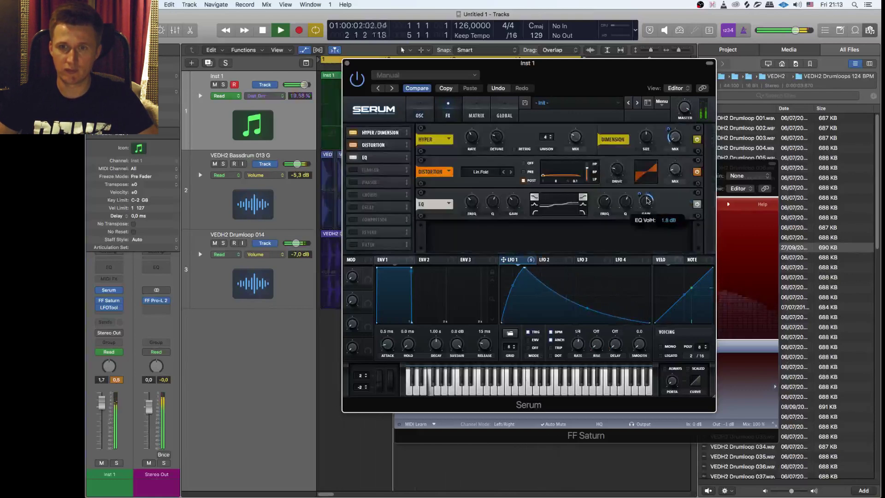
{"action": "mouse_move", "coordinate": [605, 201]}
{"action": "left_mouse_down"}
{"action": "mouse_move", "coordinate": [605, 214]}
{"action": "mouse_move", "coordinate": [605, 200]}
{"action": "left_mouse_up"}
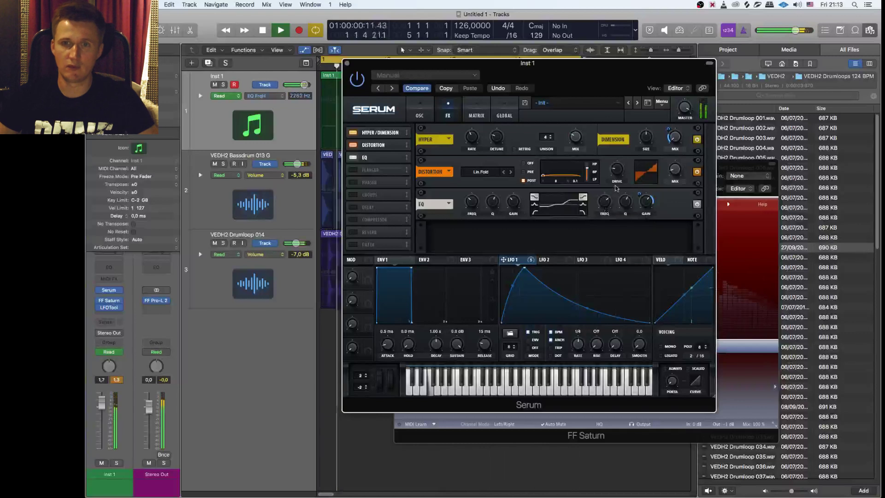
Step: Set Serum's Dimension mix to about 20% and readjust the Hyper mix during playback
{"action": "mouse_move", "coordinate": [649, 205]}
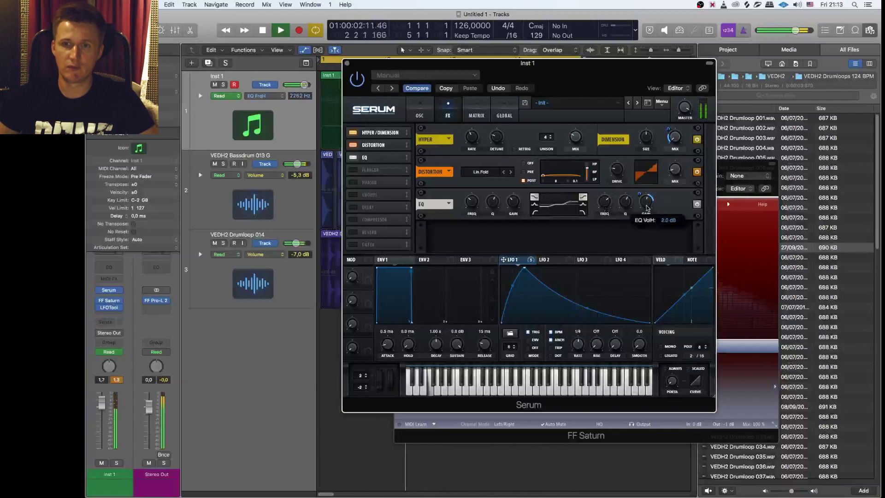
{"action": "left_click_drag", "start_coordinate": [670, 132], "coordinate": [635, 135]}
{"action": "left_click_drag", "start_coordinate": [575, 137], "coordinate": [576, 127]}
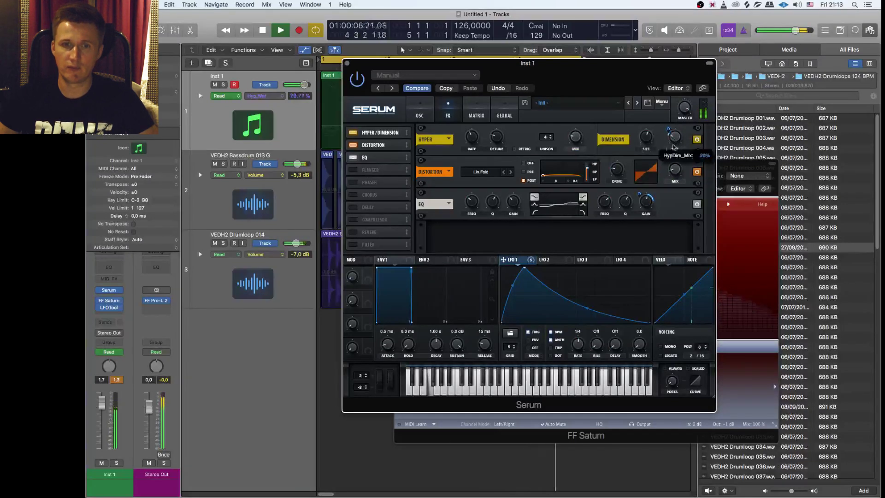
Step: Enable Serum's reverb with the mix at about 11% and adjust its size and decay during playback
{"action": "key", "text": "space"}
{"action": "left_click", "coordinate": [373, 232]}
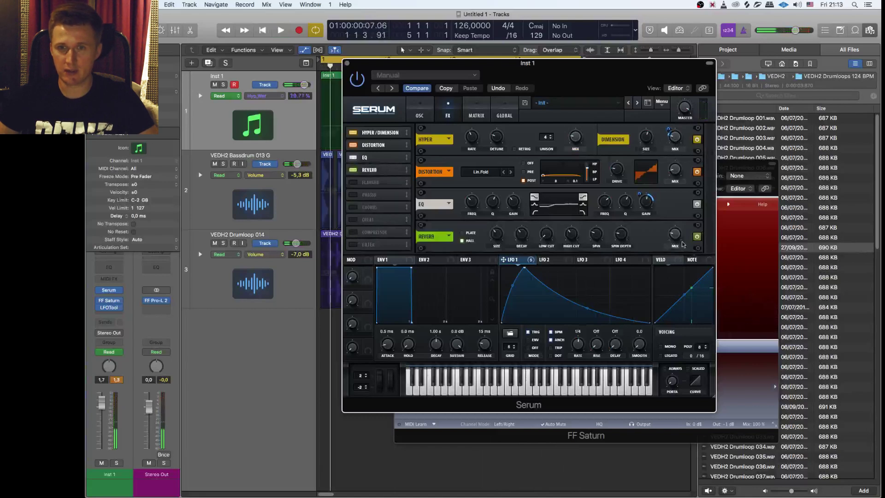
{"action": "left_click_drag", "start_coordinate": [675, 236], "coordinate": [676, 245]}
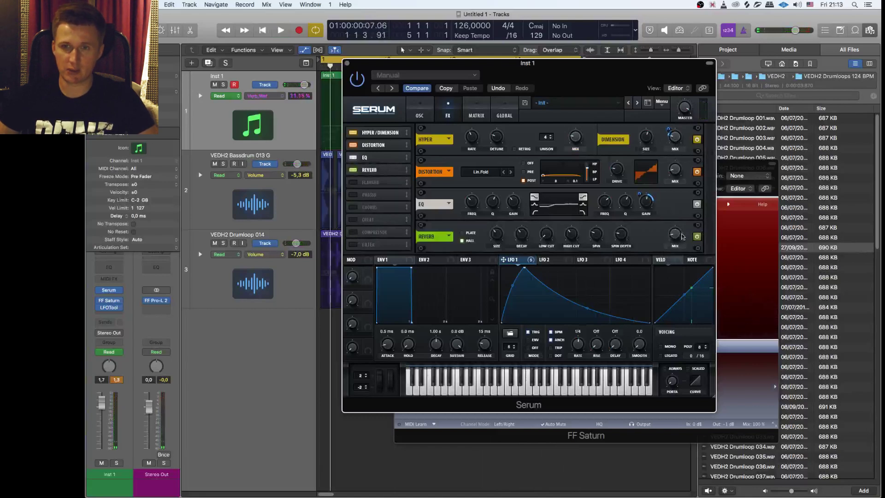
{"action": "key", "text": "space"}
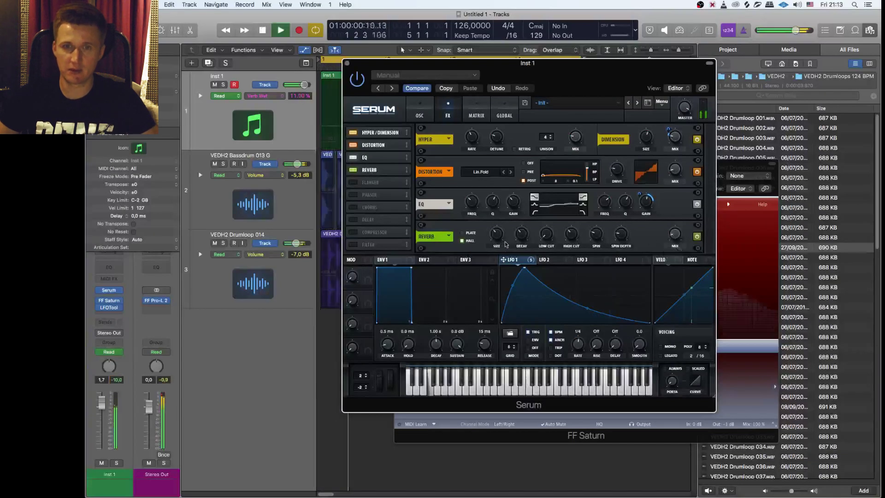
{"action": "left_click_drag", "start_coordinate": [494, 239], "coordinate": [516, 243]}
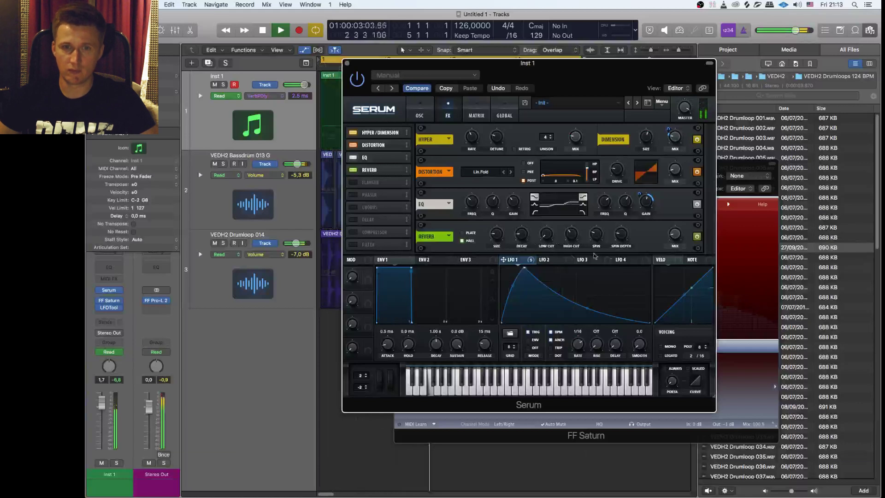
Step: Assign envelope 1 to the reverb mix and set the mix to about 38% during playback
{"action": "key", "text": "space"}
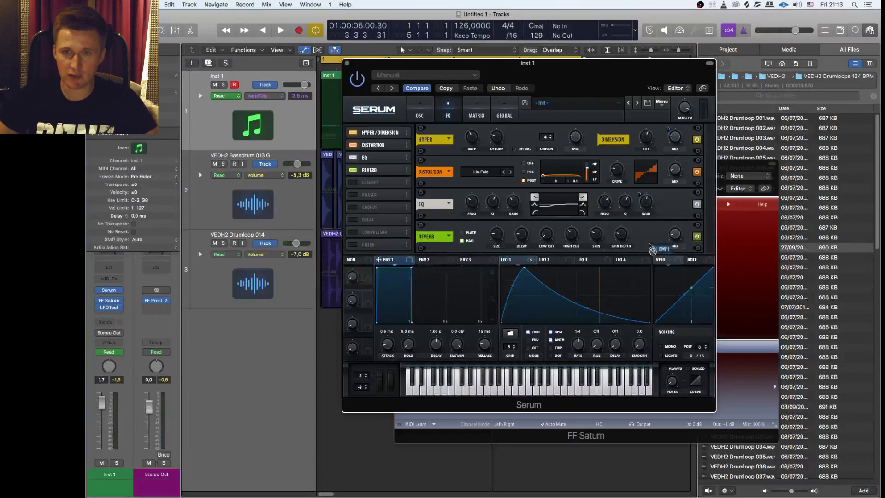
{"action": "mouse_move", "coordinate": [668, 226]}
{"action": "left_mouse_down"}
{"action": "mouse_move", "coordinate": [670, 292]}
{"action": "mouse_move", "coordinate": [671, 213]}
{"action": "left_mouse_up"}
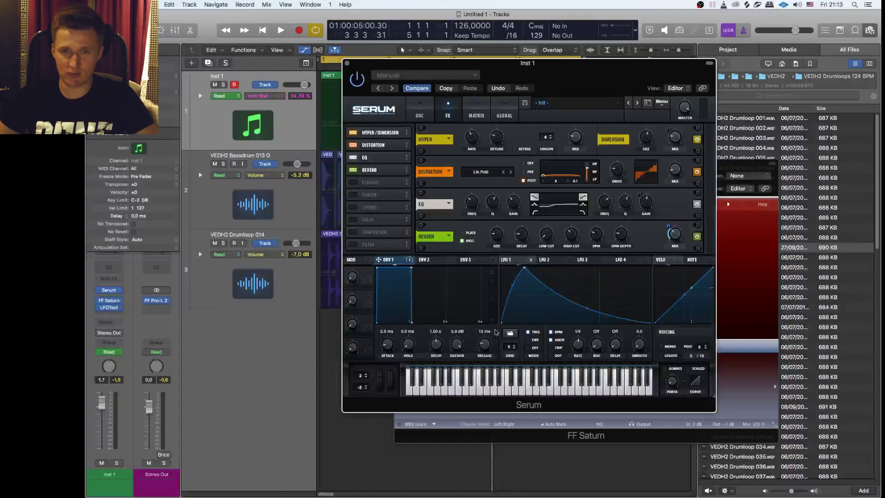
{"action": "key", "text": "space"}
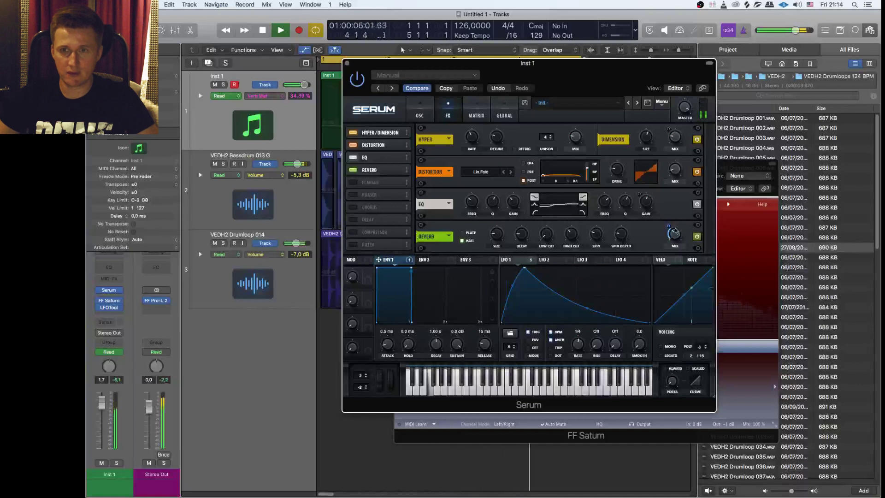
{"action": "left_click_drag", "start_coordinate": [673, 234], "coordinate": [672, 229]}
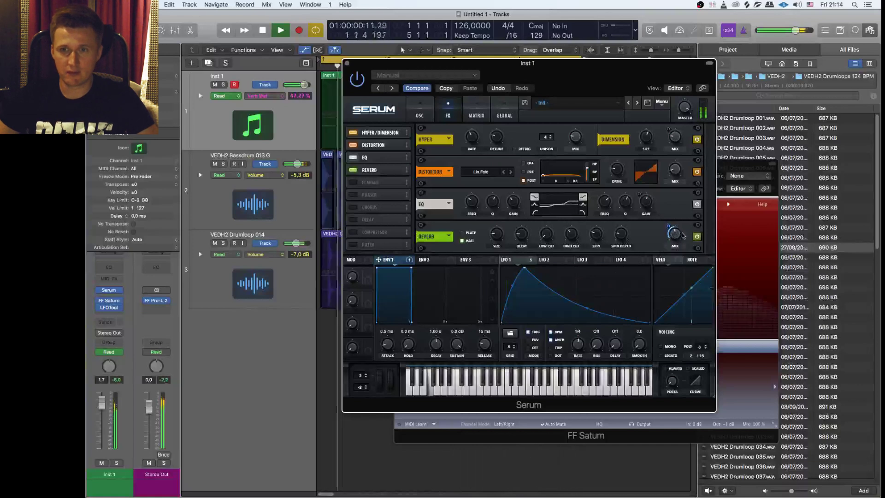
{"action": "mouse_move", "coordinate": [667, 226]}
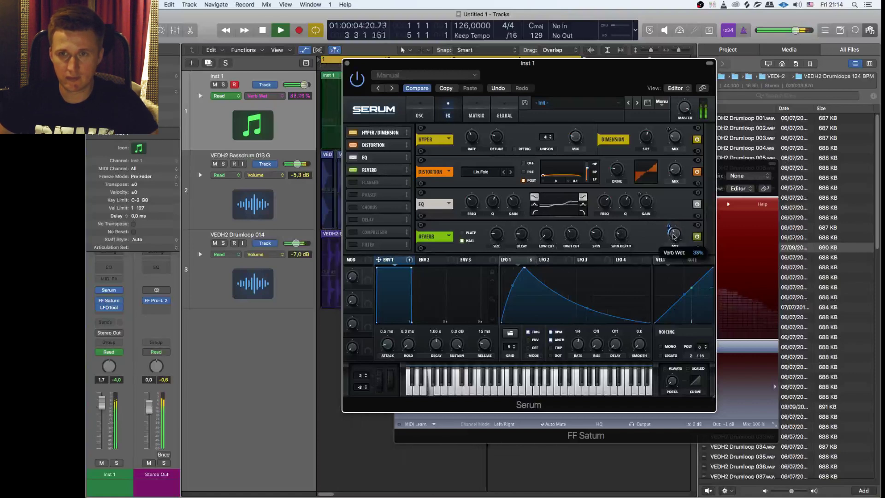
Step: Return to Serum's oscillator page and readjust the filter cutoff during playback
{"action": "left_click_drag", "start_coordinate": [528, 62], "coordinate": [575, 58]}
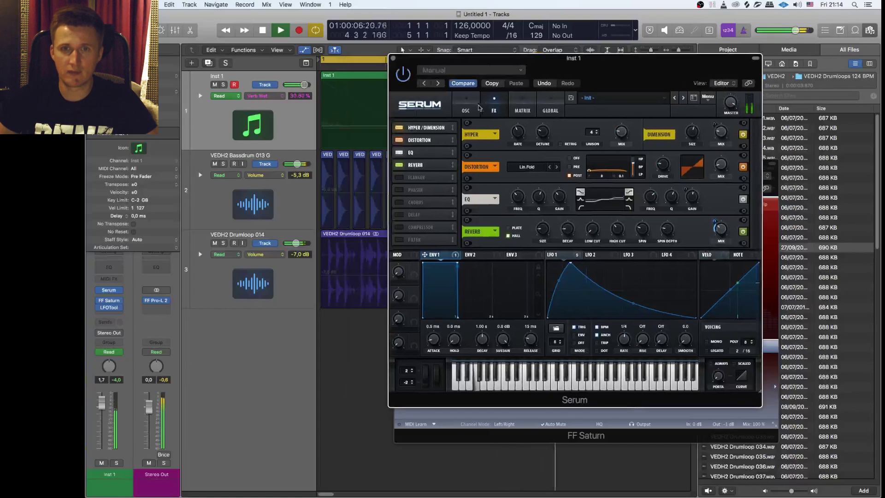
{"action": "left_click", "coordinate": [465, 111]}
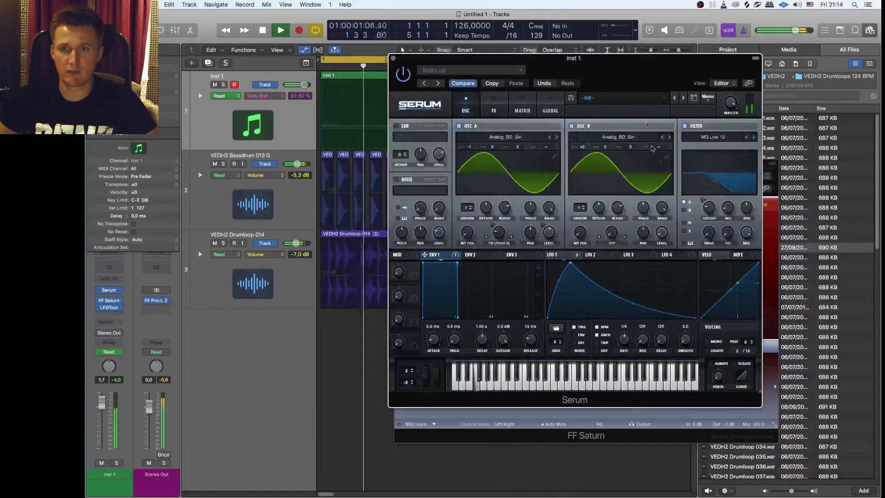
{"action": "mouse_move", "coordinate": [710, 211]}
{"action": "left_click_drag", "start_coordinate": [710, 211], "coordinate": [713, 205]}
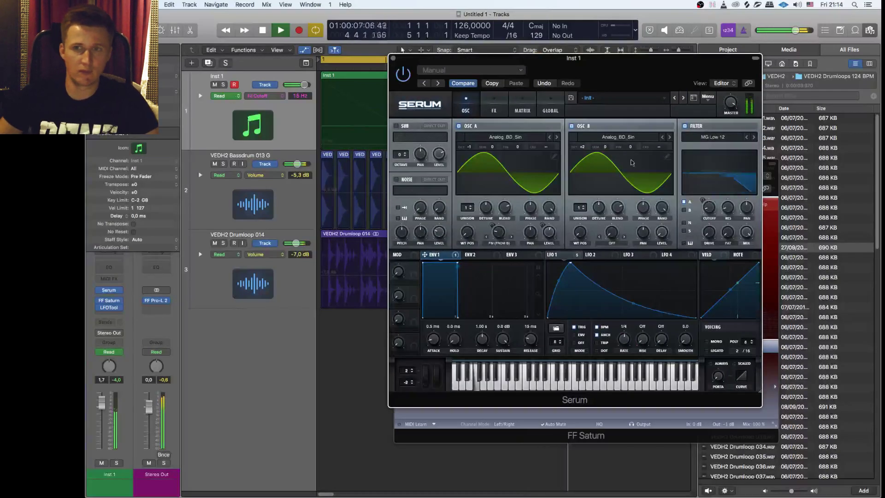
{"action": "key", "text": "space"}
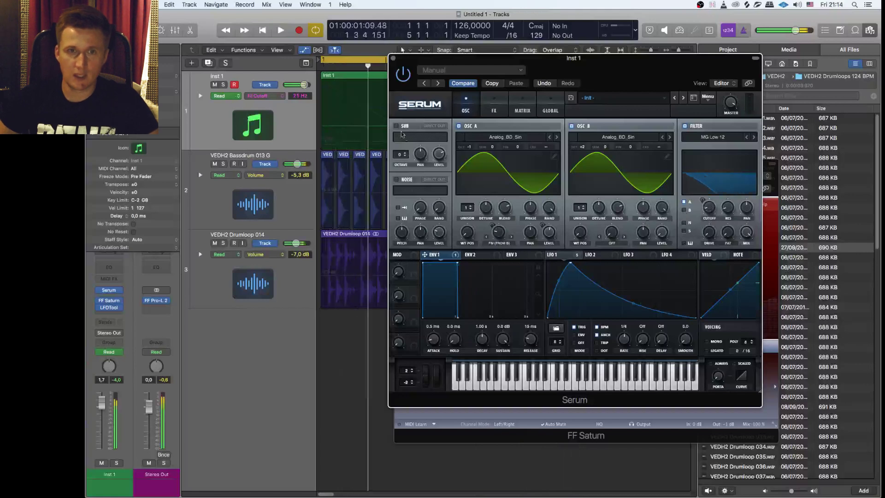
Step: Solo the Inst 1 track, enable Serum's sub oscillator routed through the filter, and adjust its level
{"action": "left_click", "coordinate": [225, 84]}
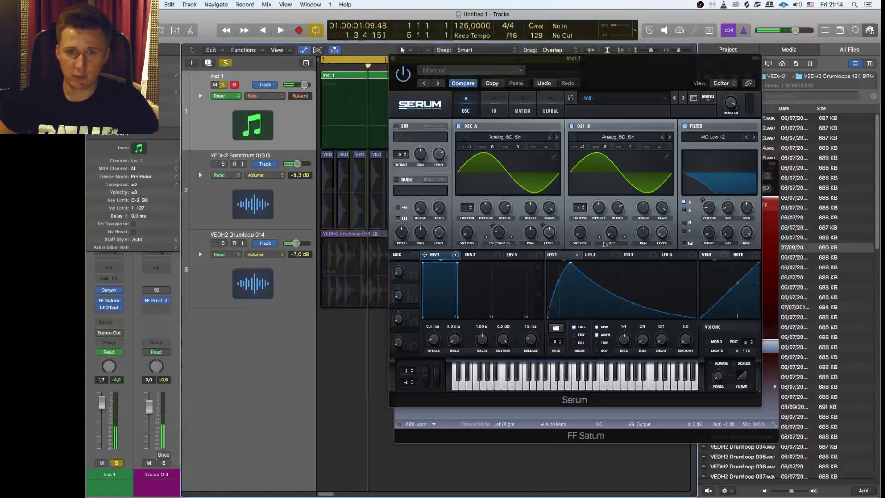
{"action": "left_click", "coordinate": [684, 231]}
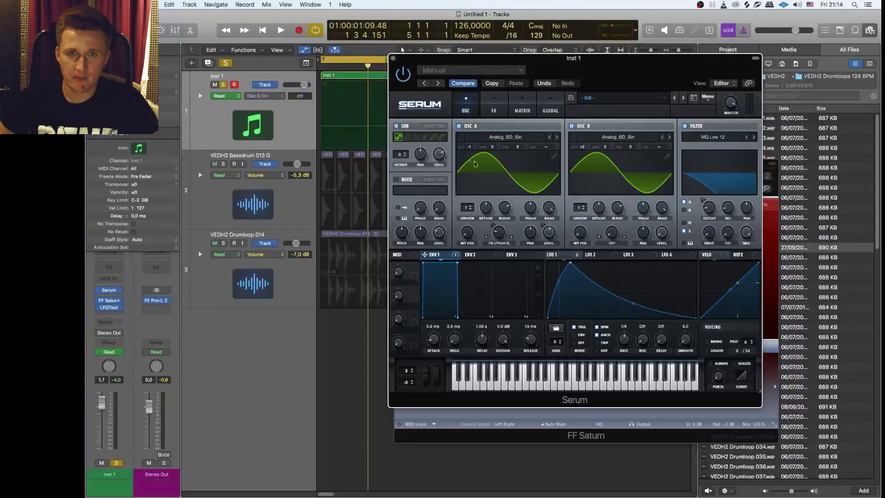
{"action": "left_click", "coordinate": [438, 156]}
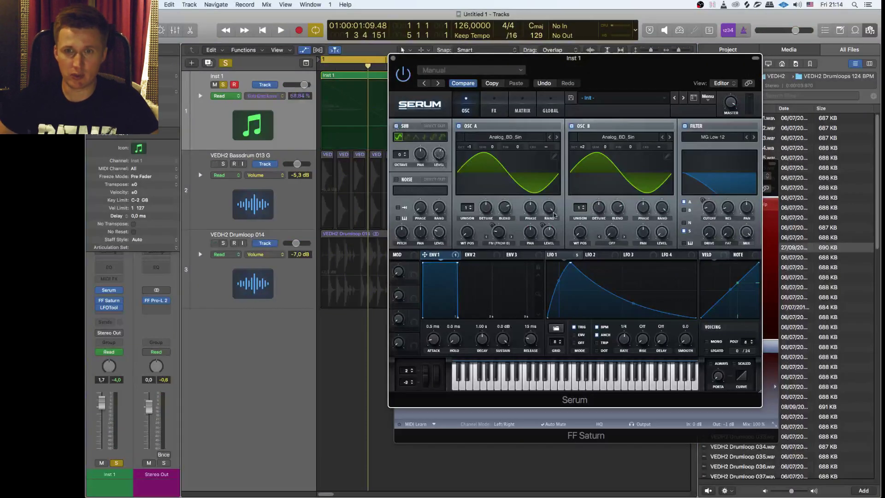
Step: Set the random phase of oscillators A and B to 0%
{"action": "left_click", "coordinate": [550, 212]}
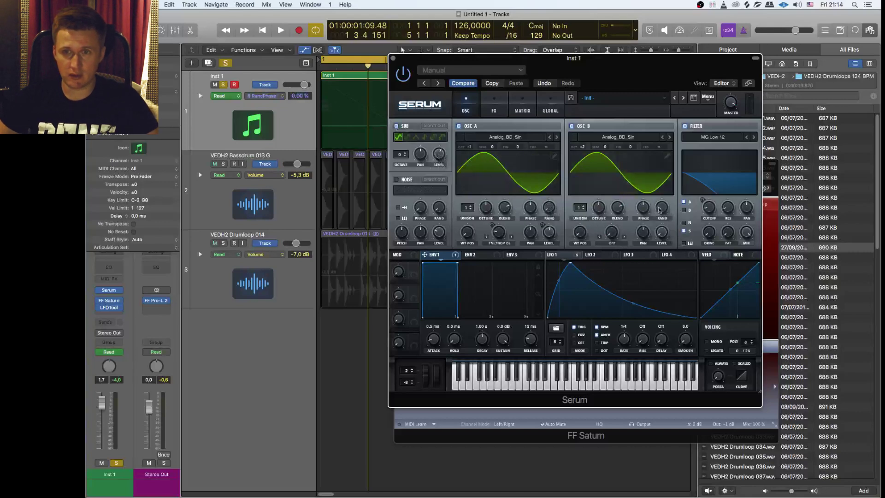
{"action": "left_click", "coordinate": [549, 208]}
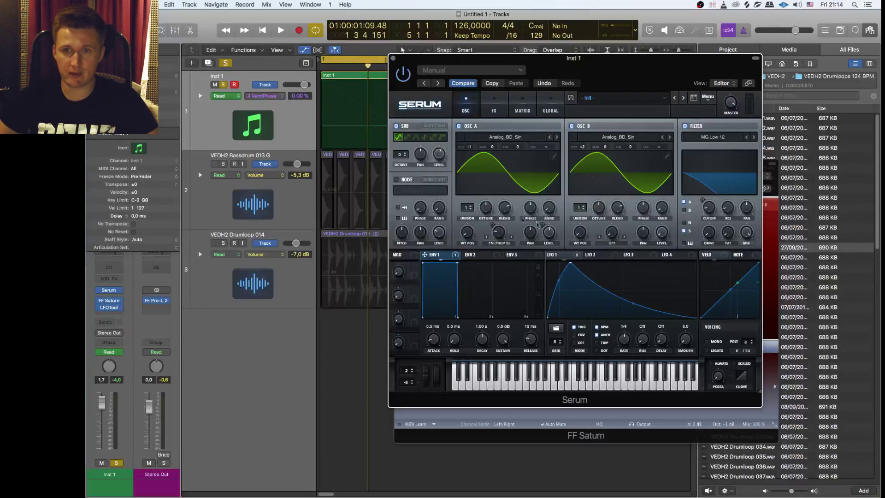
{"action": "left_click_drag", "start_coordinate": [549, 209], "coordinate": [542, 191]}
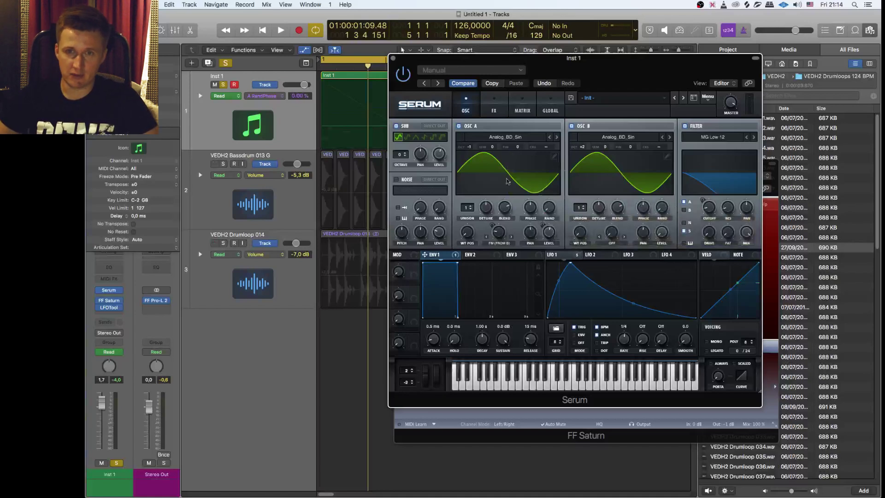
{"action": "left_click", "coordinate": [661, 207]}
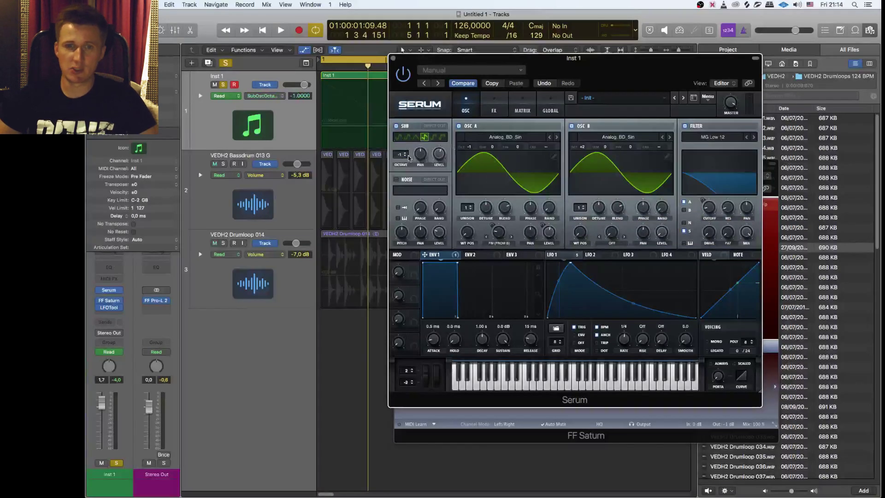
Step: Set the sub oscillator to a saw wave at octave -1 and its level to about 49% during soloed playback
{"action": "left_click", "coordinate": [438, 162]}
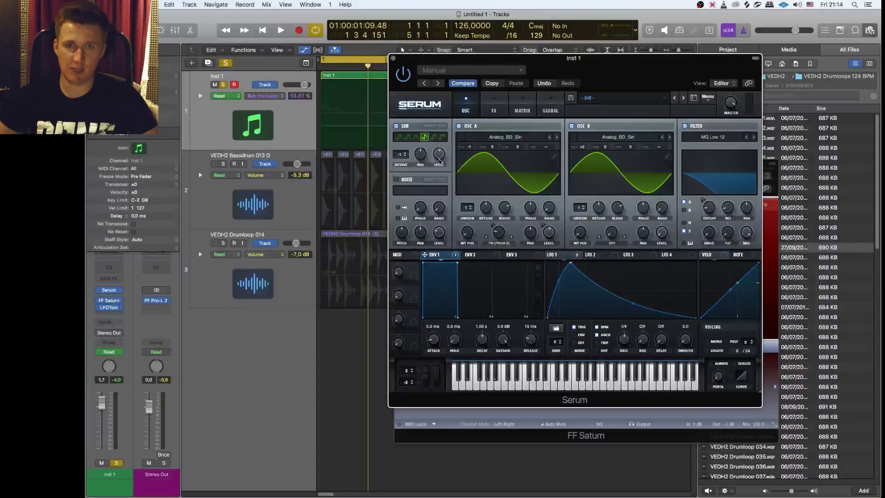
{"action": "key", "text": "space"}
{"action": "left_click_drag", "start_coordinate": [441, 157], "coordinate": [441, 160]}
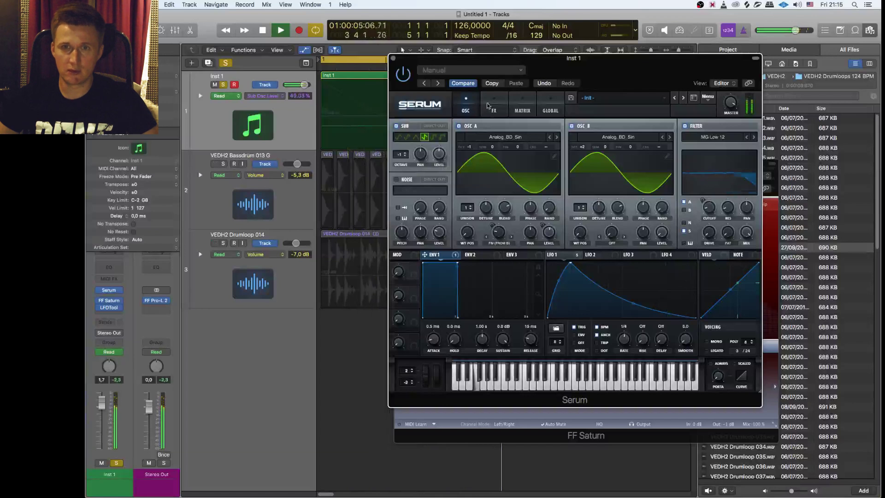
{"action": "key", "text": "space"}
Step: Unsolo the Inst 1 track and set its volume to +0.5 dB while the full loop plays
{"action": "left_click", "coordinate": [223, 85]}
{"action": "key", "text": "space"}
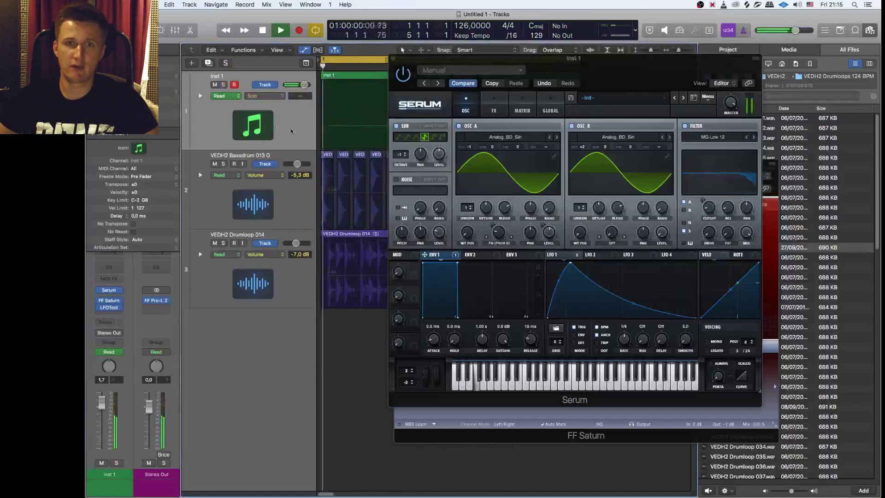
{"action": "left_click_drag", "start_coordinate": [102, 405], "coordinate": [102, 409]}
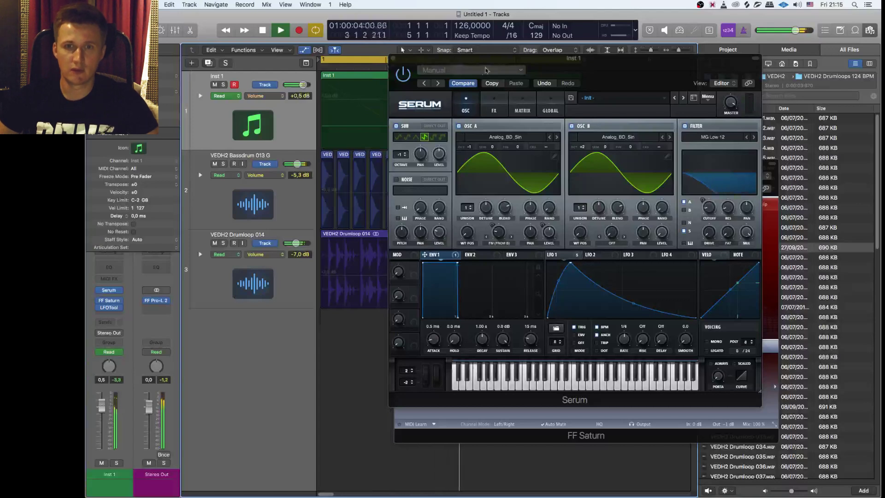
Step: Check the Komplete Audio 6 output settings in the audio routing app, then return to the Logic project
{"action": "mouse_move", "coordinate": [534, 496]}
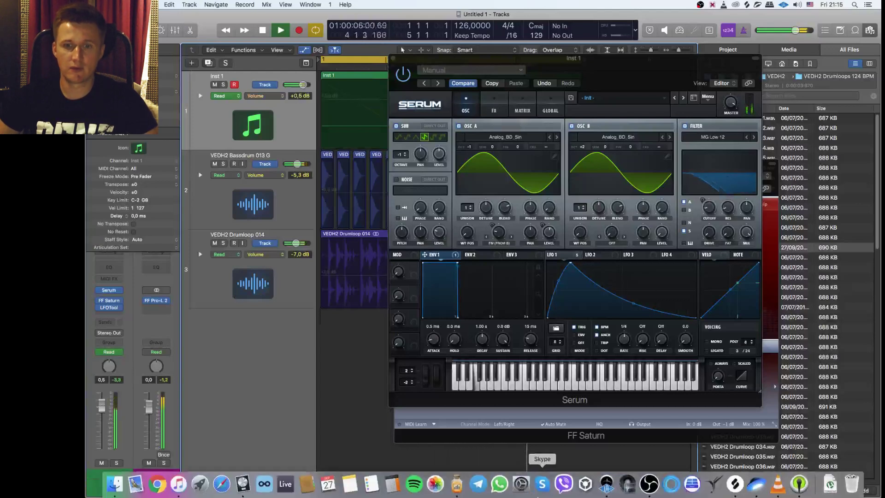
{"action": "left_click", "coordinate": [456, 484]}
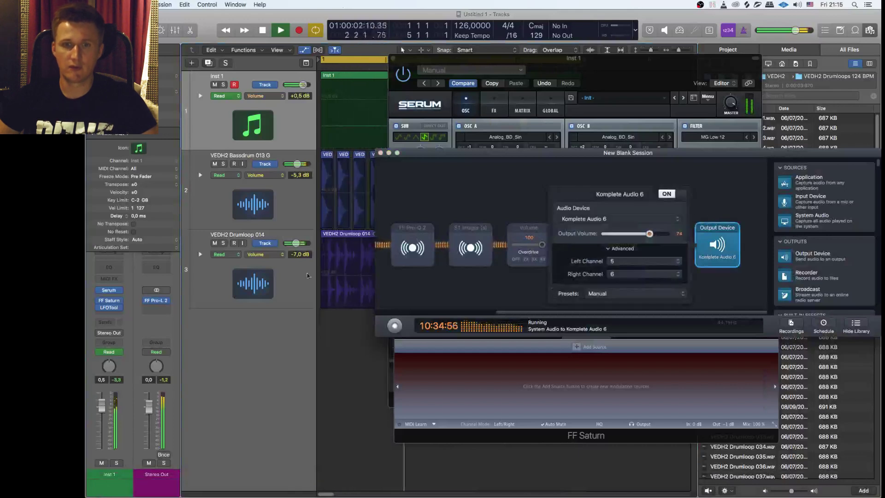
{"action": "left_click", "coordinate": [127, 272]}
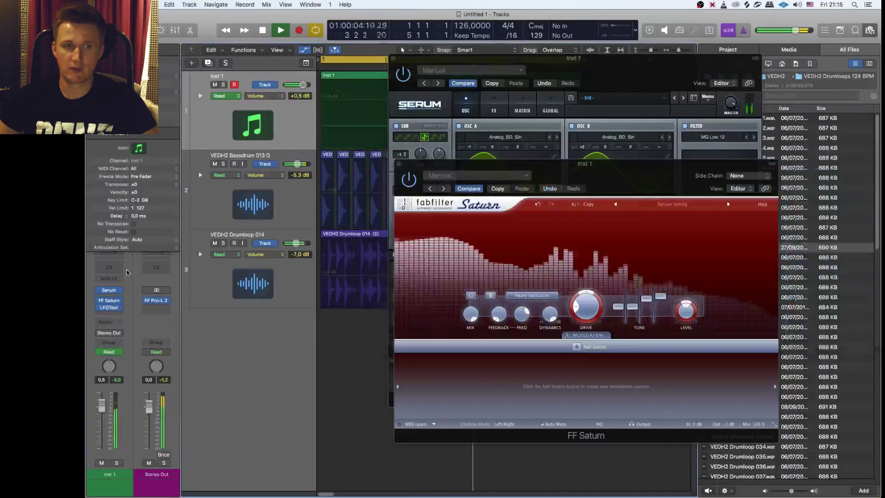
Step: Insert FF Pro-Q 3 on the Inst 1 channel, between Serum and FF Saturn
{"action": "key", "text": "space"}
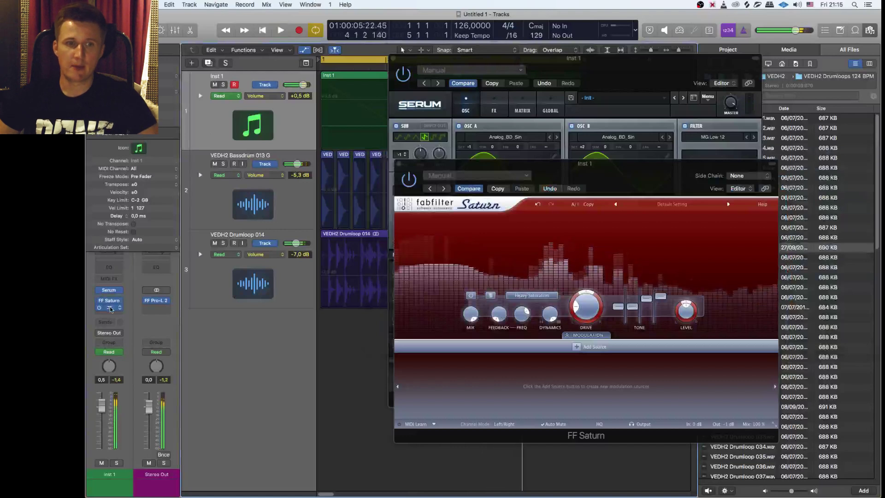
{"action": "left_click_drag", "start_coordinate": [111, 309], "coordinate": [109, 301]}
{"action": "left_click", "coordinate": [112, 294]}
{"action": "mouse_move", "coordinate": [117, 385]}
{"action": "mouse_move", "coordinate": [209, 400]}
{"action": "left_click", "coordinate": [257, 398]}
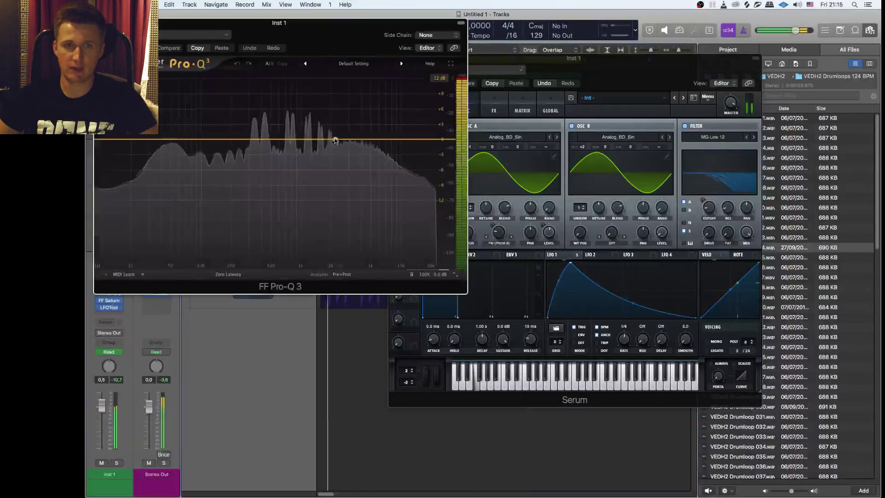
Step: Add two bell boosts in Pro-Q 3, one around 1.2 kHz and one around 4.6 kHz at about +3.2 dB
{"action": "left_click", "coordinate": [353, 124]}
{"action": "left_click_drag", "start_coordinate": [353, 124], "coordinate": [306, 117]}
{"action": "left_click", "coordinate": [352, 134]}
{"action": "left_click_drag", "start_coordinate": [352, 135], "coordinate": [367, 123]}
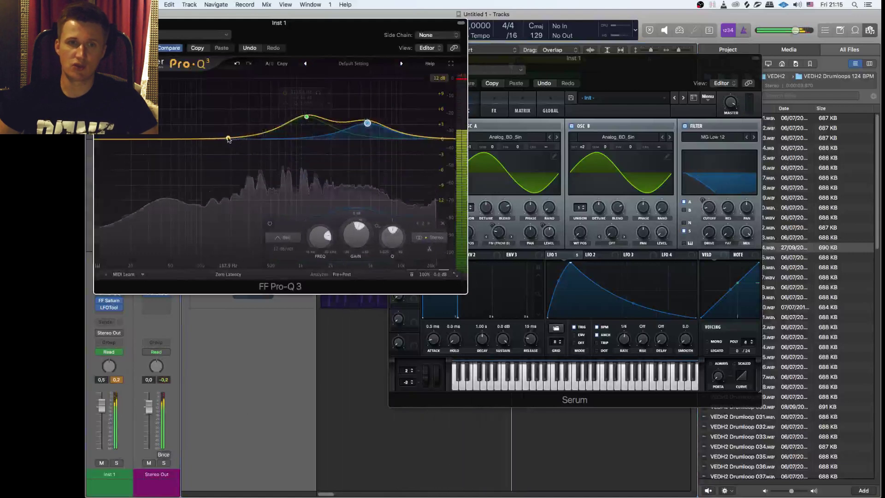
Step: Add a third, lower bell boost in Pro-Q 3 and set its gain to about +2.28 dB
{"action": "left_click", "coordinate": [222, 128]}
{"action": "mouse_move", "coordinate": [222, 128]}
{"action": "left_mouse_down"}
{"action": "mouse_move", "coordinate": [223, 104]}
{"action": "mouse_move", "coordinate": [223, 123]}
{"action": "left_mouse_up"}
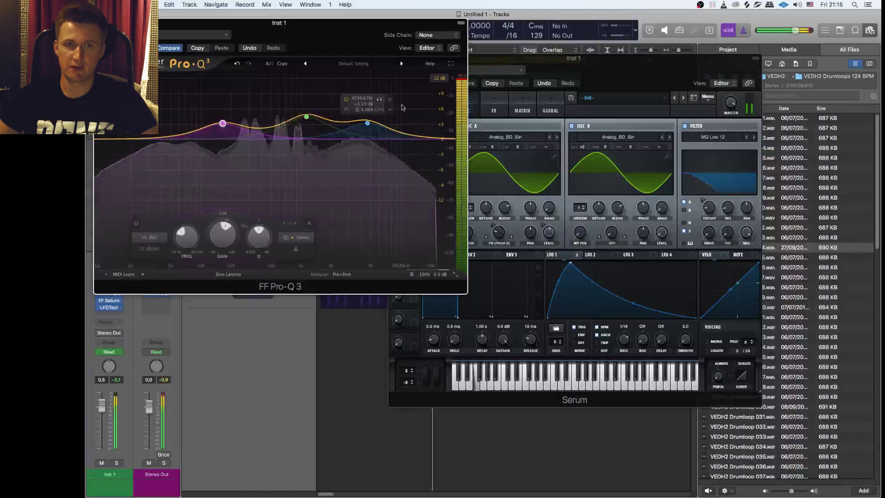
{"action": "left_click_drag", "start_coordinate": [391, 114], "coordinate": [205, 148]}
{"action": "left_click_drag", "start_coordinate": [299, 234], "coordinate": [299, 240]}
Step: Move the Pro-Q 3 and Serum windows aside and shrink the tracks to uncover the whole arrangement
{"action": "left_click_drag", "start_coordinate": [315, 58], "coordinate": [880, 147]}
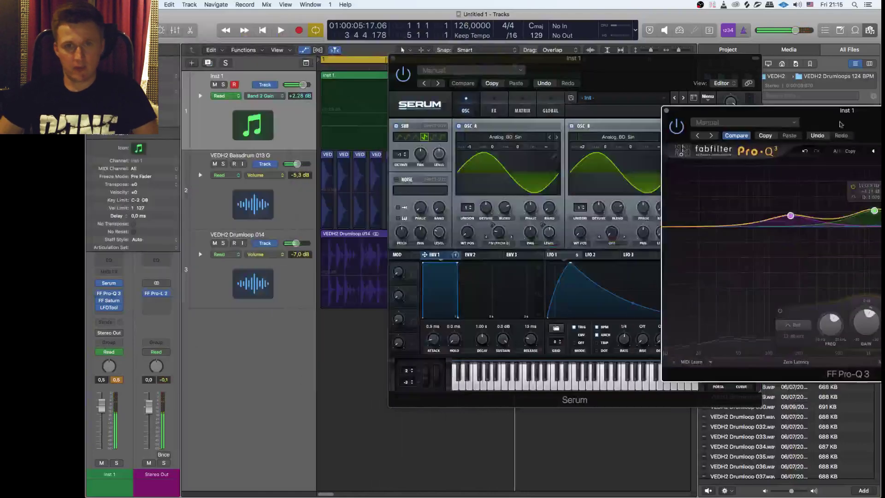
{"action": "left_click_drag", "start_coordinate": [609, 67], "coordinate": [850, 129]}
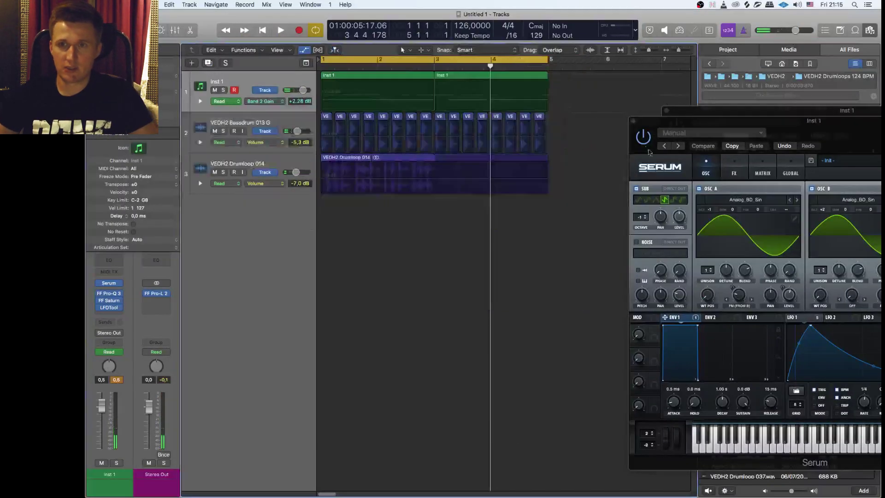
Step: Close the Serum and Pro-Q 3 plug-in windows so that the arrangement and sample browser are uncovered
{"action": "left_click", "coordinate": [633, 121]}
{"action": "left_click", "coordinate": [666, 111]}
{"action": "scroll", "coordinate": [646, 107], "scroll_direction": "down", "scroll_amount": 5}
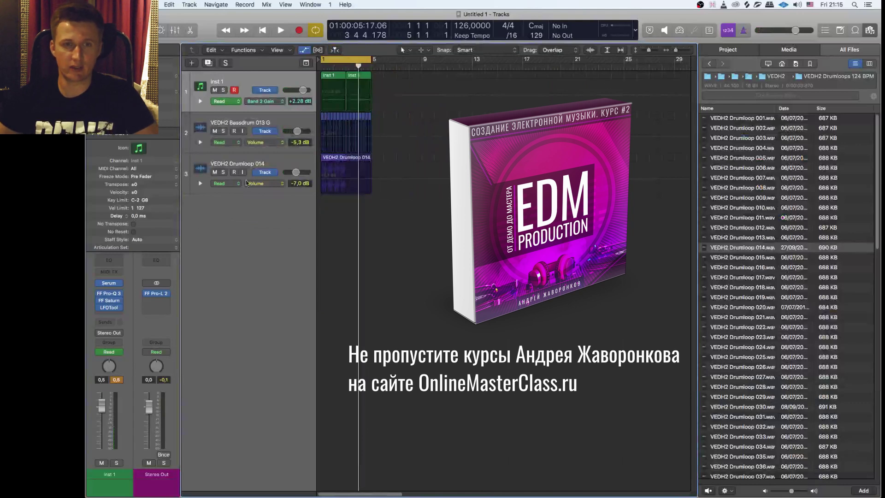
Step: Play the loop and insert a MultiMeter on the Stereo Out channel after FF Pro-L 2
{"action": "key", "text": "space"}
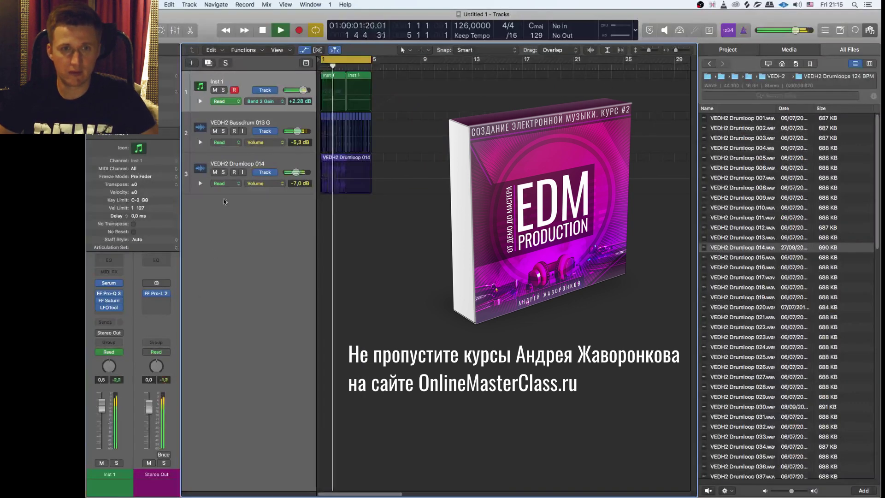
{"action": "left_click", "coordinate": [156, 300]}
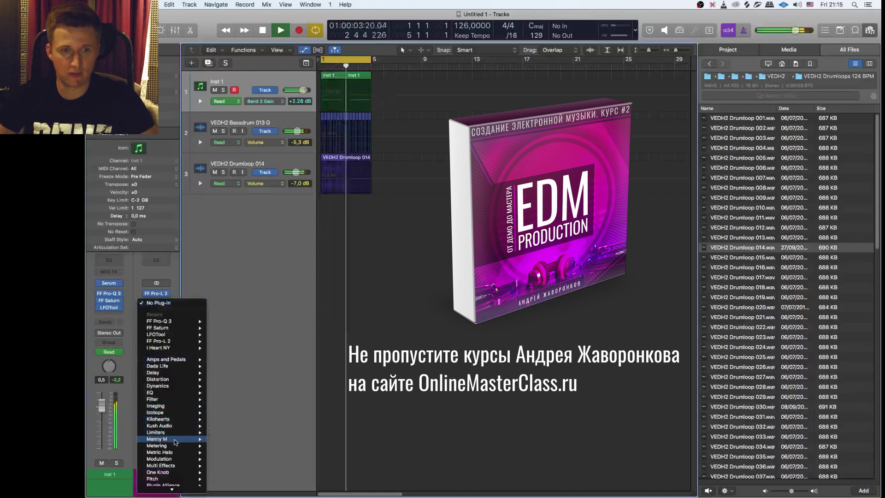
{"action": "left_click", "coordinate": [230, 454]}
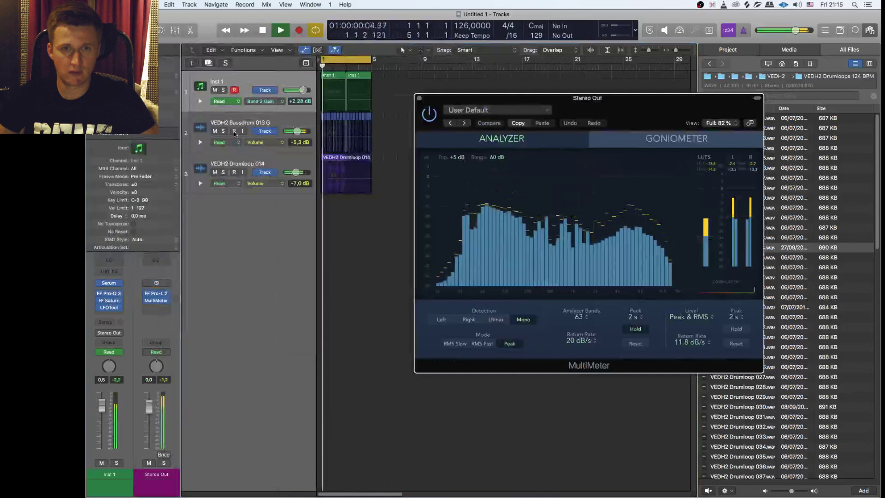
Step: Solo the VEDH2 Bassdrum 013 G track and examine its spectrum in the MultiMeter analyzer during playback
{"action": "key", "text": "space"}
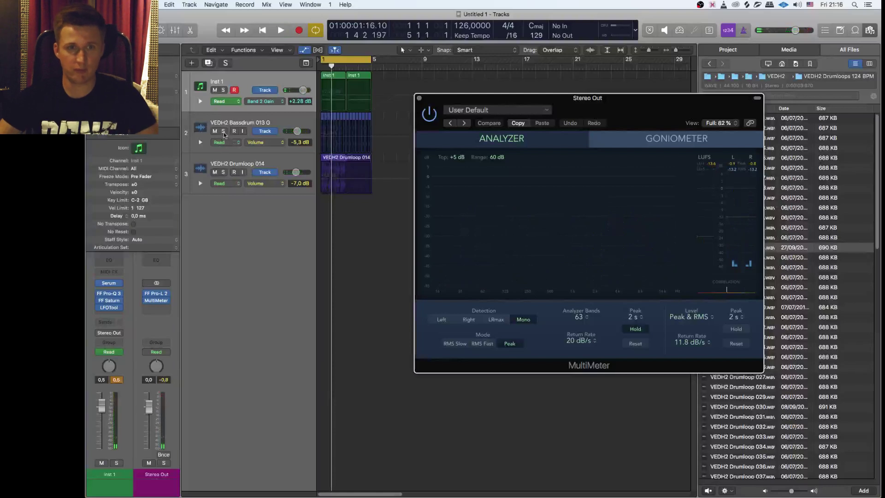
{"action": "key", "text": "space"}
{"action": "left_click", "coordinate": [224, 131]}
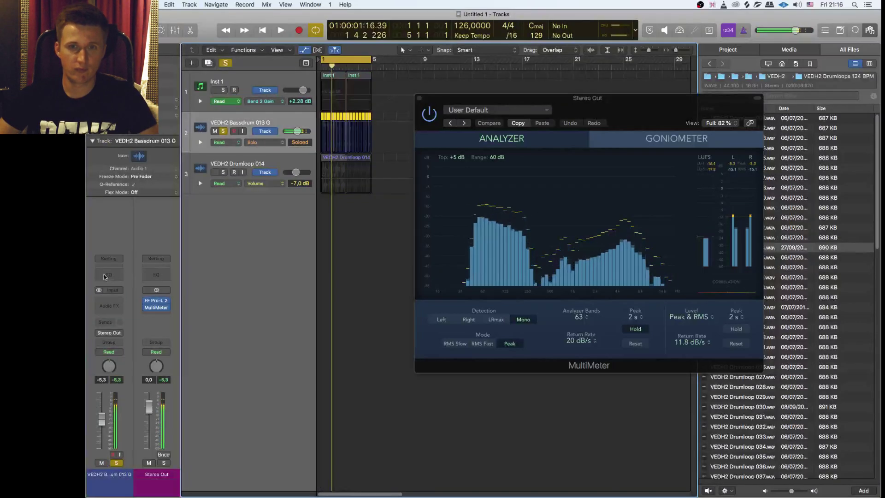
{"action": "left_click", "coordinate": [105, 276]}
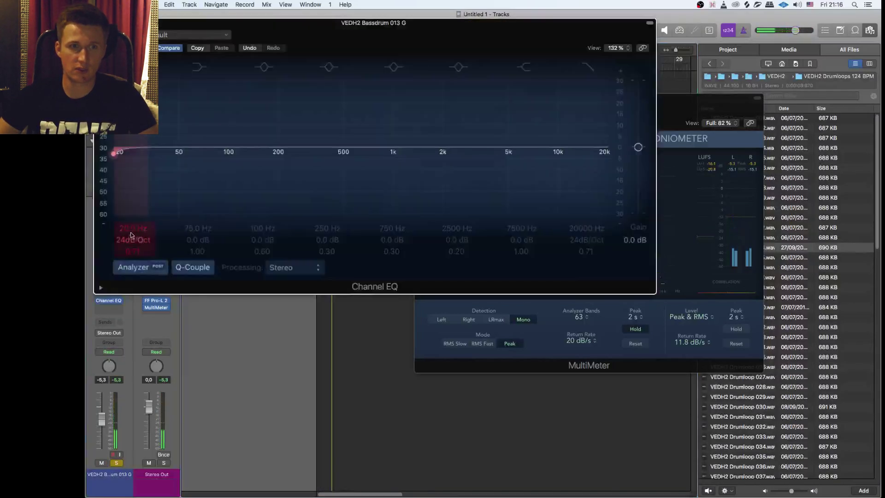
{"action": "left_click", "coordinate": [99, 23]}
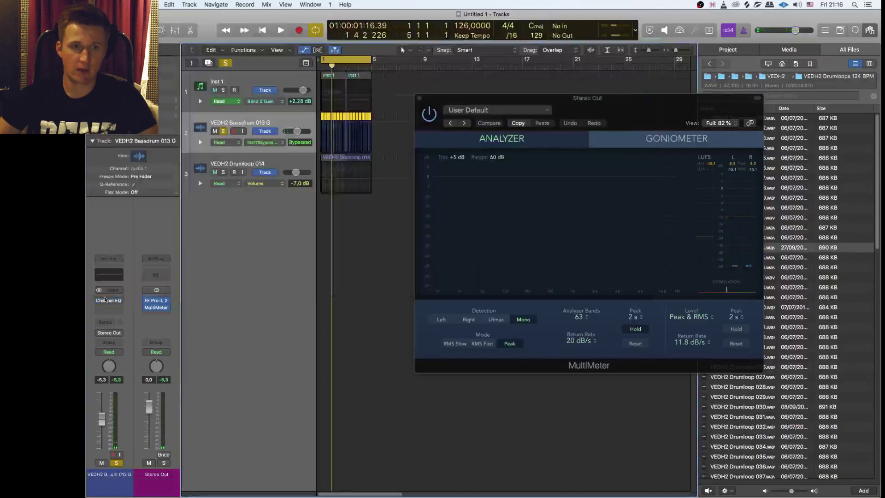
{"action": "left_click", "coordinate": [118, 275]}
{"action": "left_click", "coordinate": [153, 249]}
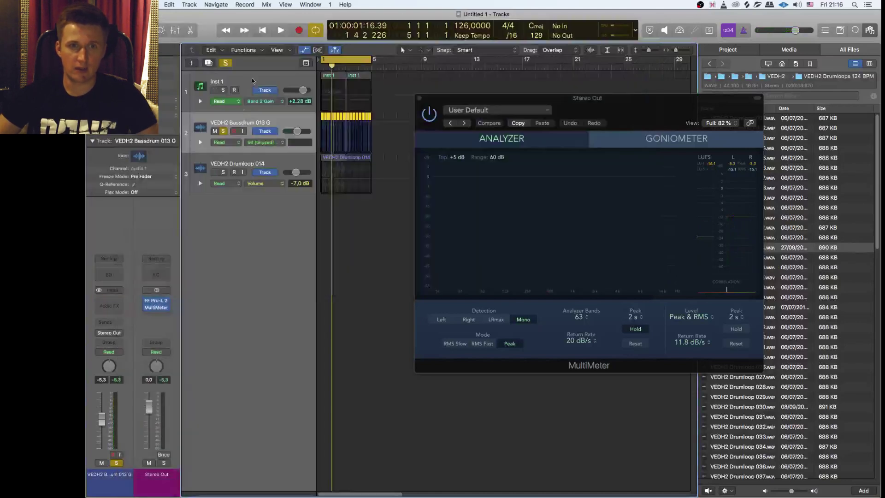
Step: Solo Inst 1 instead of the bass drum, make an empty insert slot between FF Saturn and LFOTool, and play the loop
{"action": "left_click", "coordinate": [238, 98]}
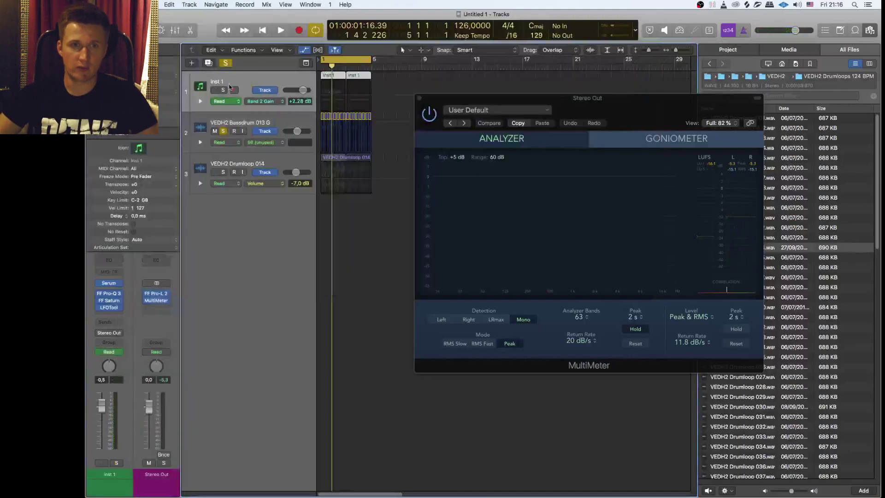
{"action": "scroll", "coordinate": [109, 316], "scroll_direction": "down", "scroll_amount": 1}
{"action": "left_click", "coordinate": [110, 305]}
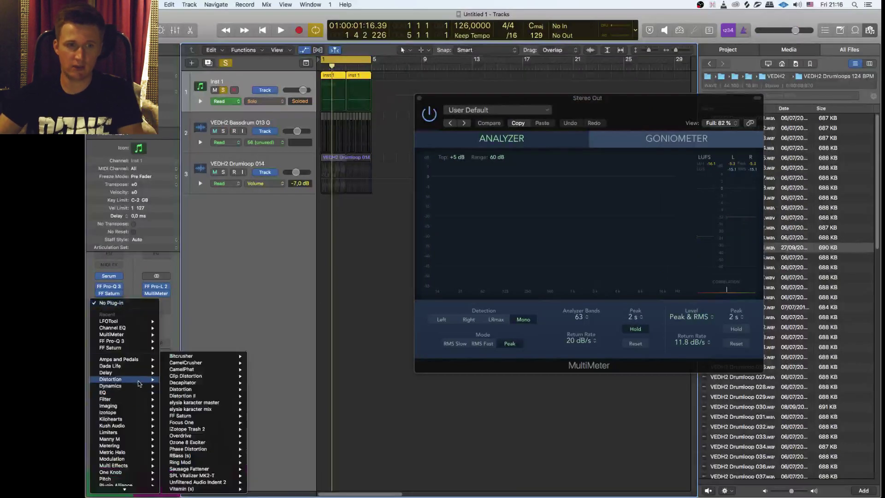
{"action": "left_click", "coordinate": [176, 308]}
{"action": "key", "text": "space"}
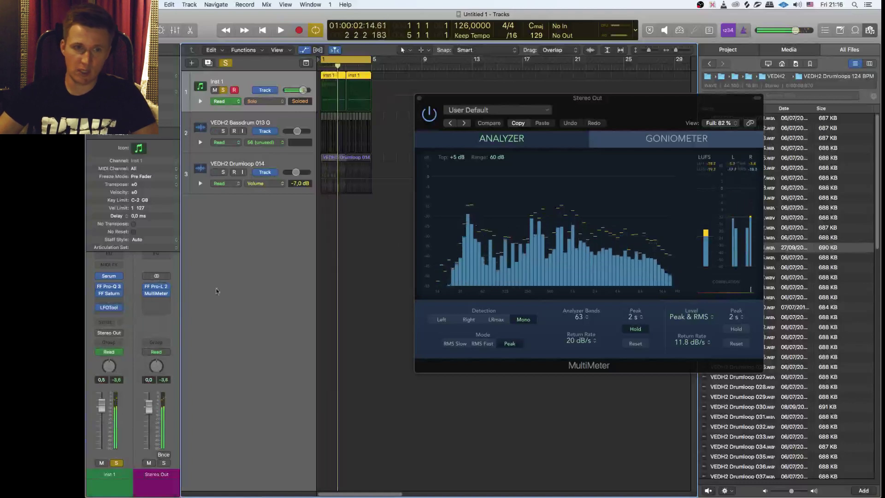
Step: Insert a stereo RBass between FF Saturn and LFOTool on Inst 1 and place its window beside the MultiMeter
{"action": "left_click", "coordinate": [114, 300]}
{"action": "mouse_move", "coordinate": [128, 378]}
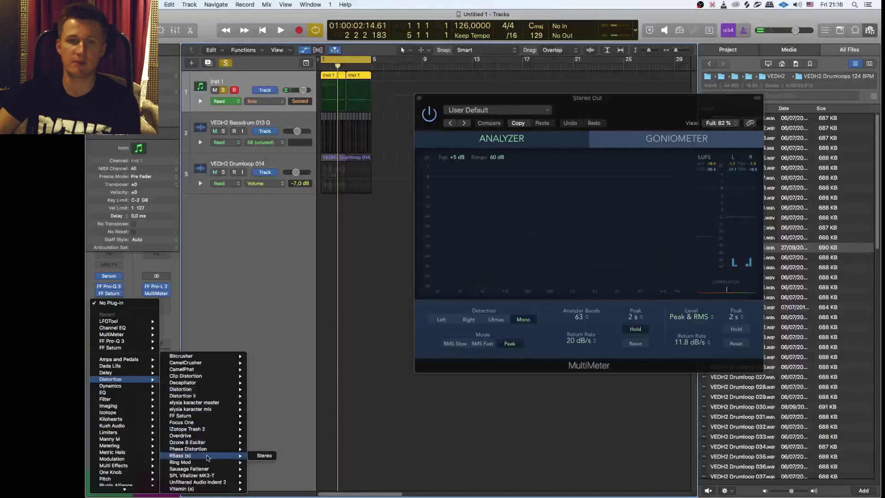
{"action": "left_click", "coordinate": [263, 456]}
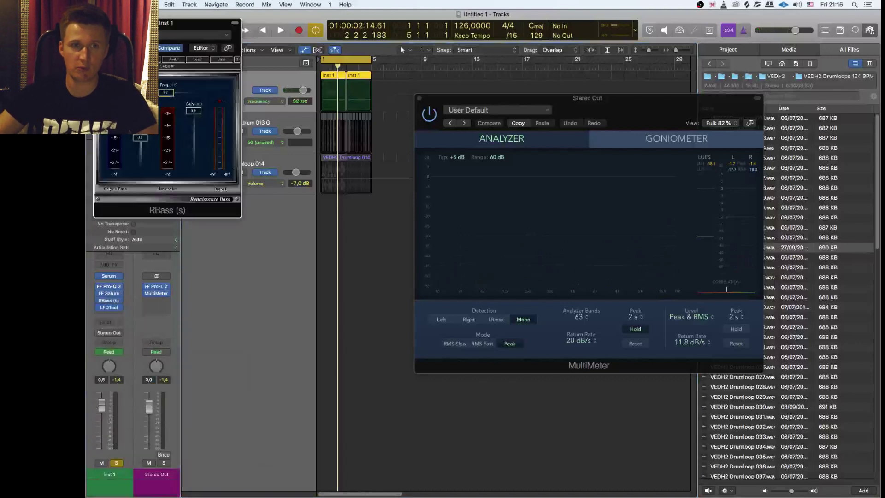
{"action": "left_click_drag", "start_coordinate": [186, 29], "coordinate": [420, 86]}
Step: Set RBass to a frequency of 114 Hz, gain of -2.4 dB and intensity of about -8.1 dB while checking the MultiMeter
{"action": "key", "text": "space"}
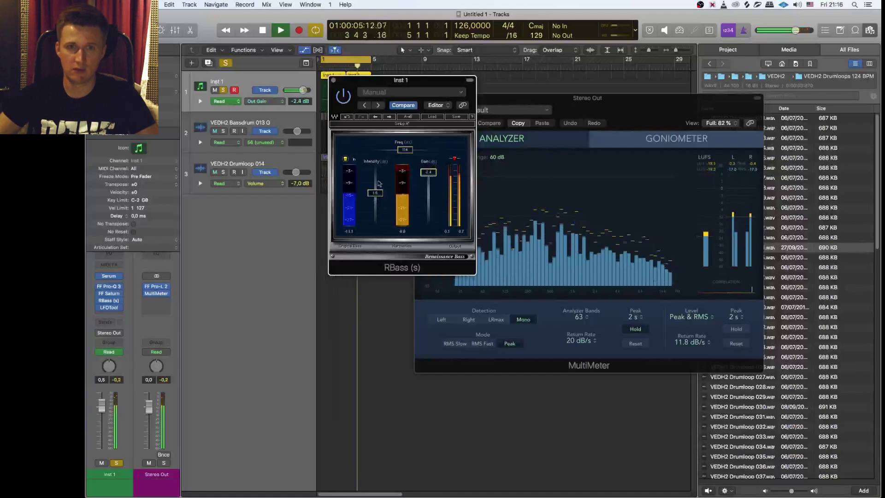
{"action": "left_click", "coordinate": [625, 142]}
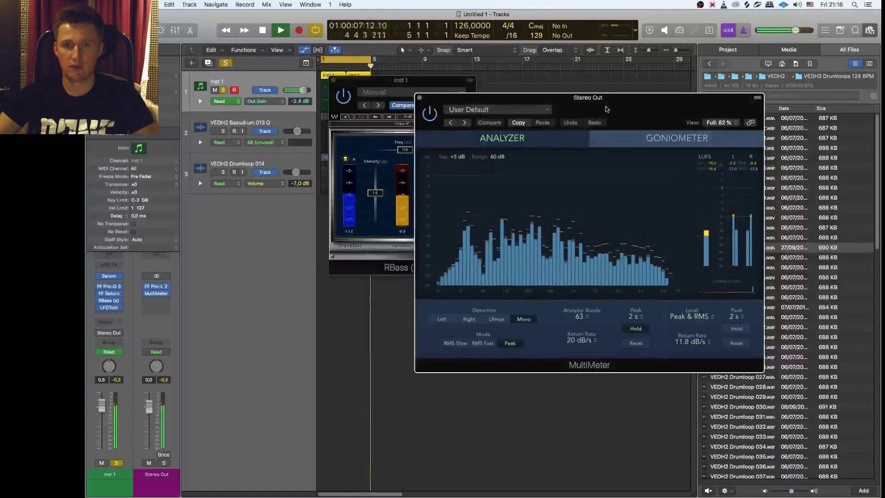
{"action": "left_click", "coordinate": [384, 202]}
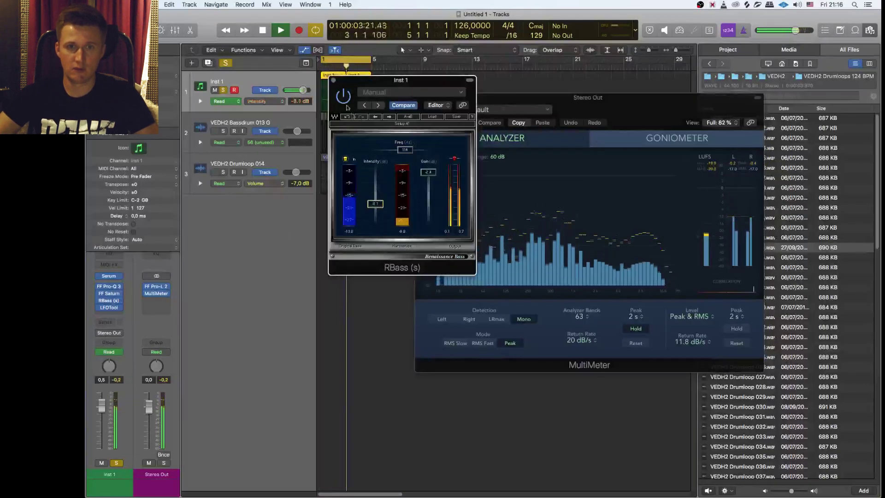
Step: Solo the bass drum together with Inst 1, play both against the MultiMeter, and close the RBass window
{"action": "left_click", "coordinate": [223, 131]}
{"action": "left_click", "coordinate": [290, 125]}
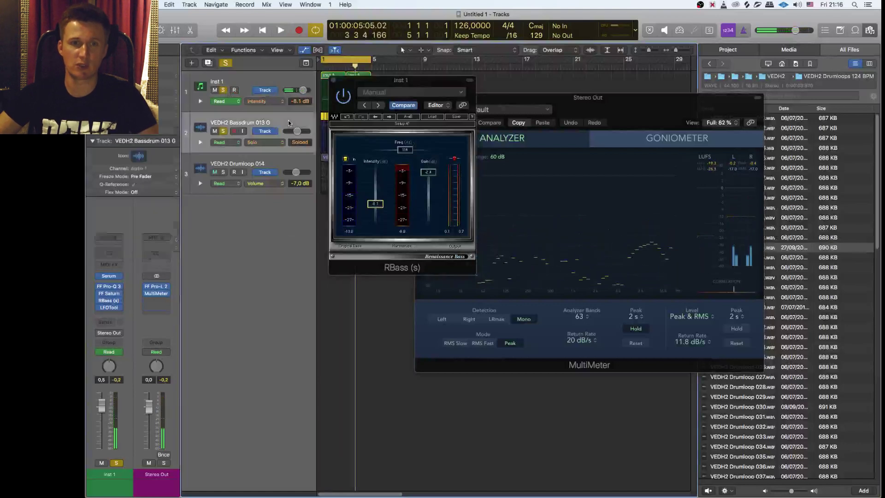
{"action": "key", "text": "space"}
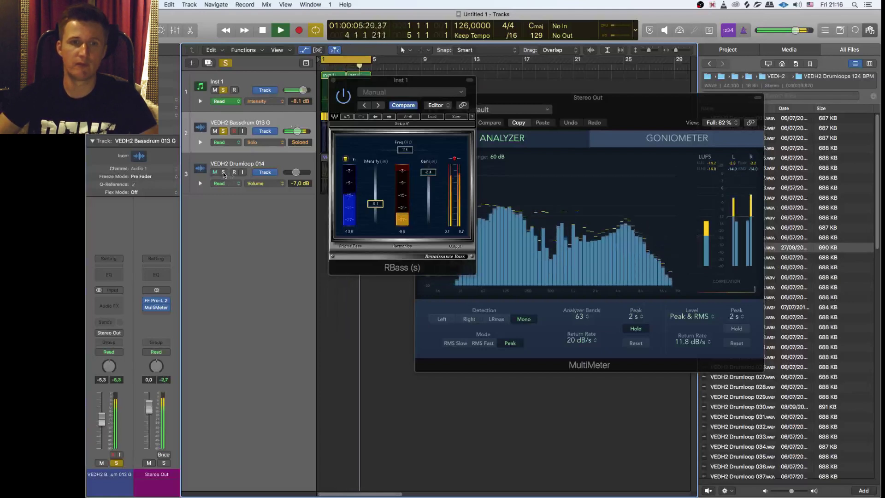
{"action": "left_click", "coordinate": [333, 80]}
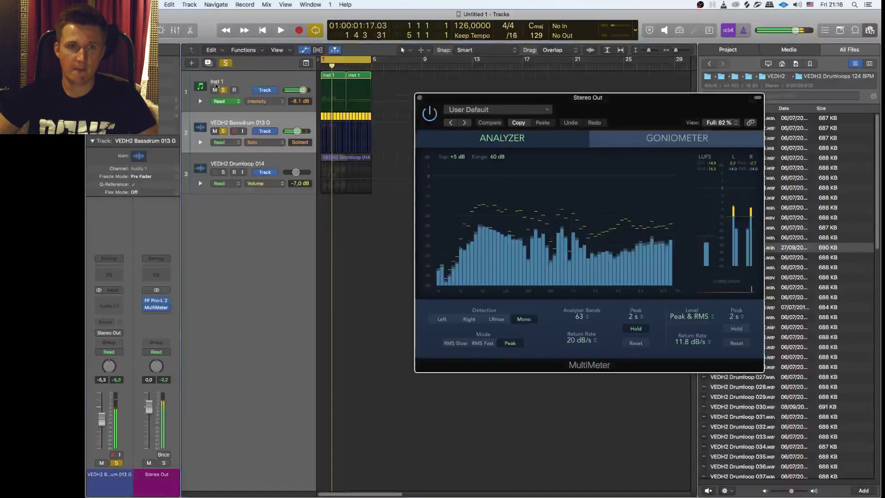
Step: Reopen the Serum editor of the Inst 1 track and move its window fully into view
{"action": "left_click", "coordinate": [217, 85]}
{"action": "left_click", "coordinate": [110, 277]}
{"action": "left_click_drag", "start_coordinate": [838, 133], "coordinate": [649, 117]}
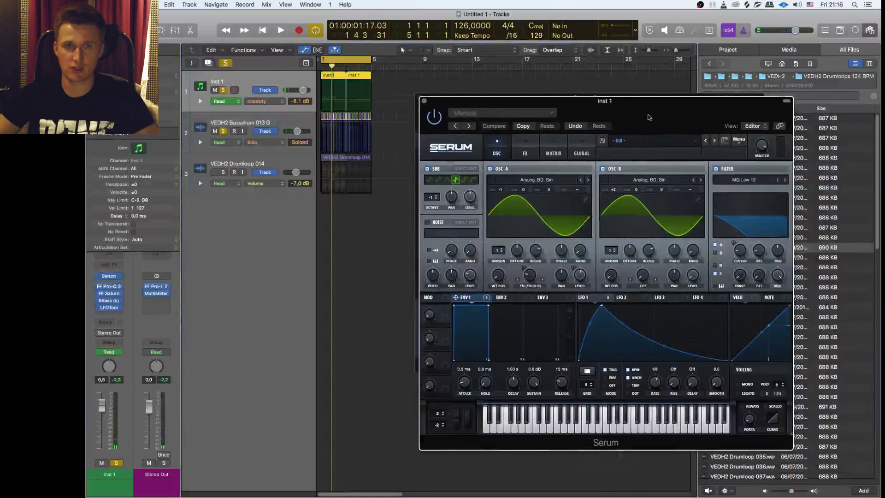